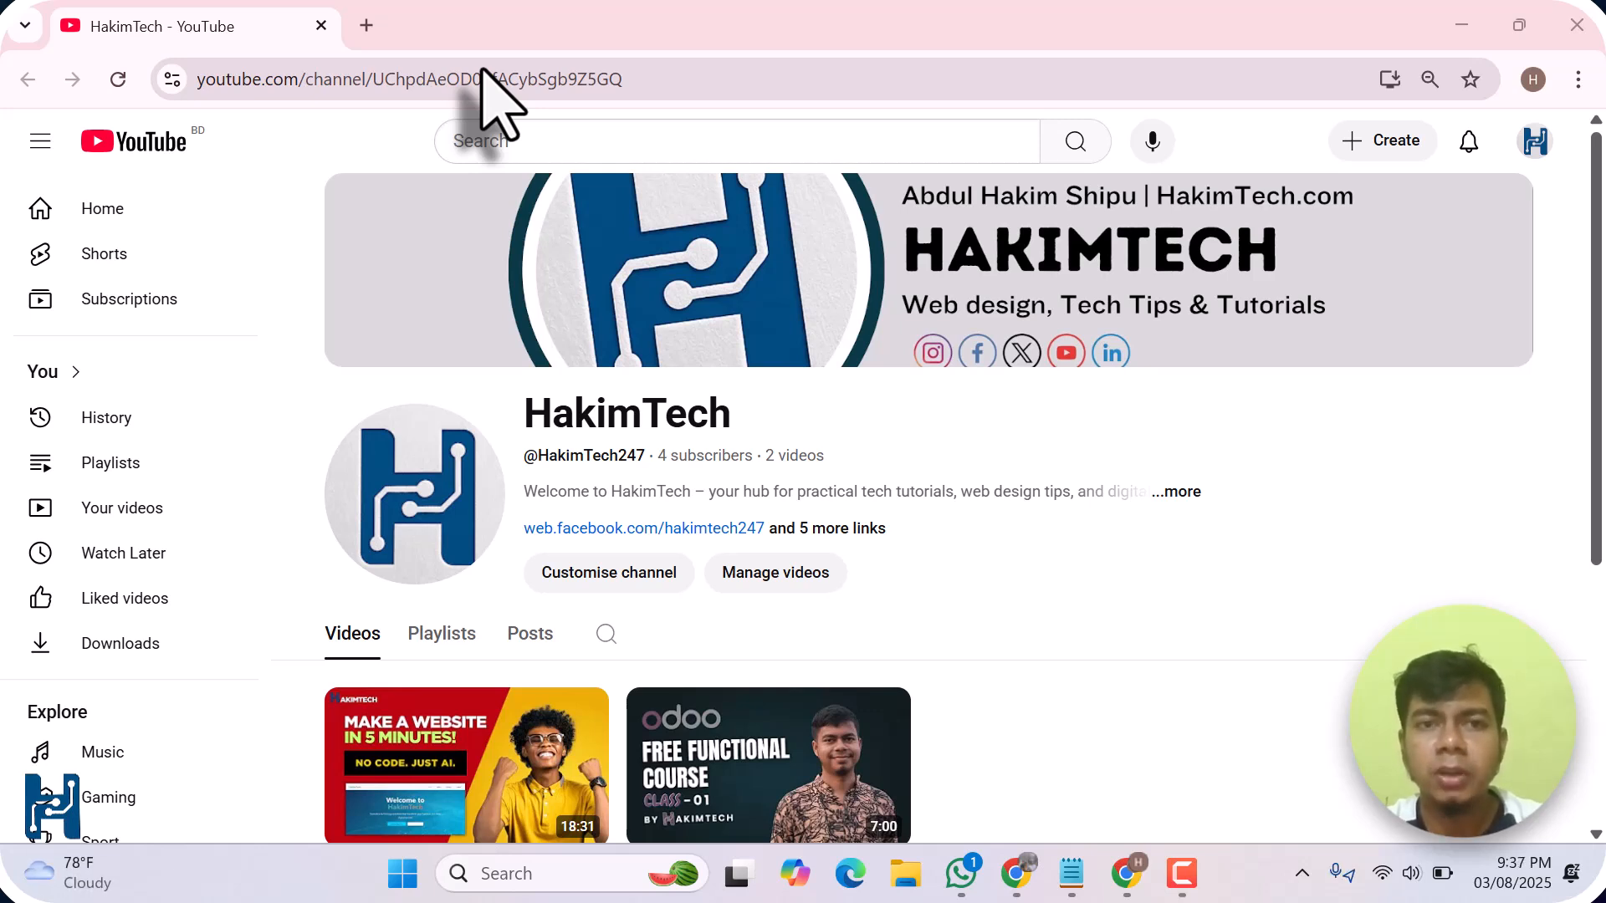
- Search Google for "gespark ai" in a new browser tab and open the Genspark AI Workspace site
left_click(367, 25)
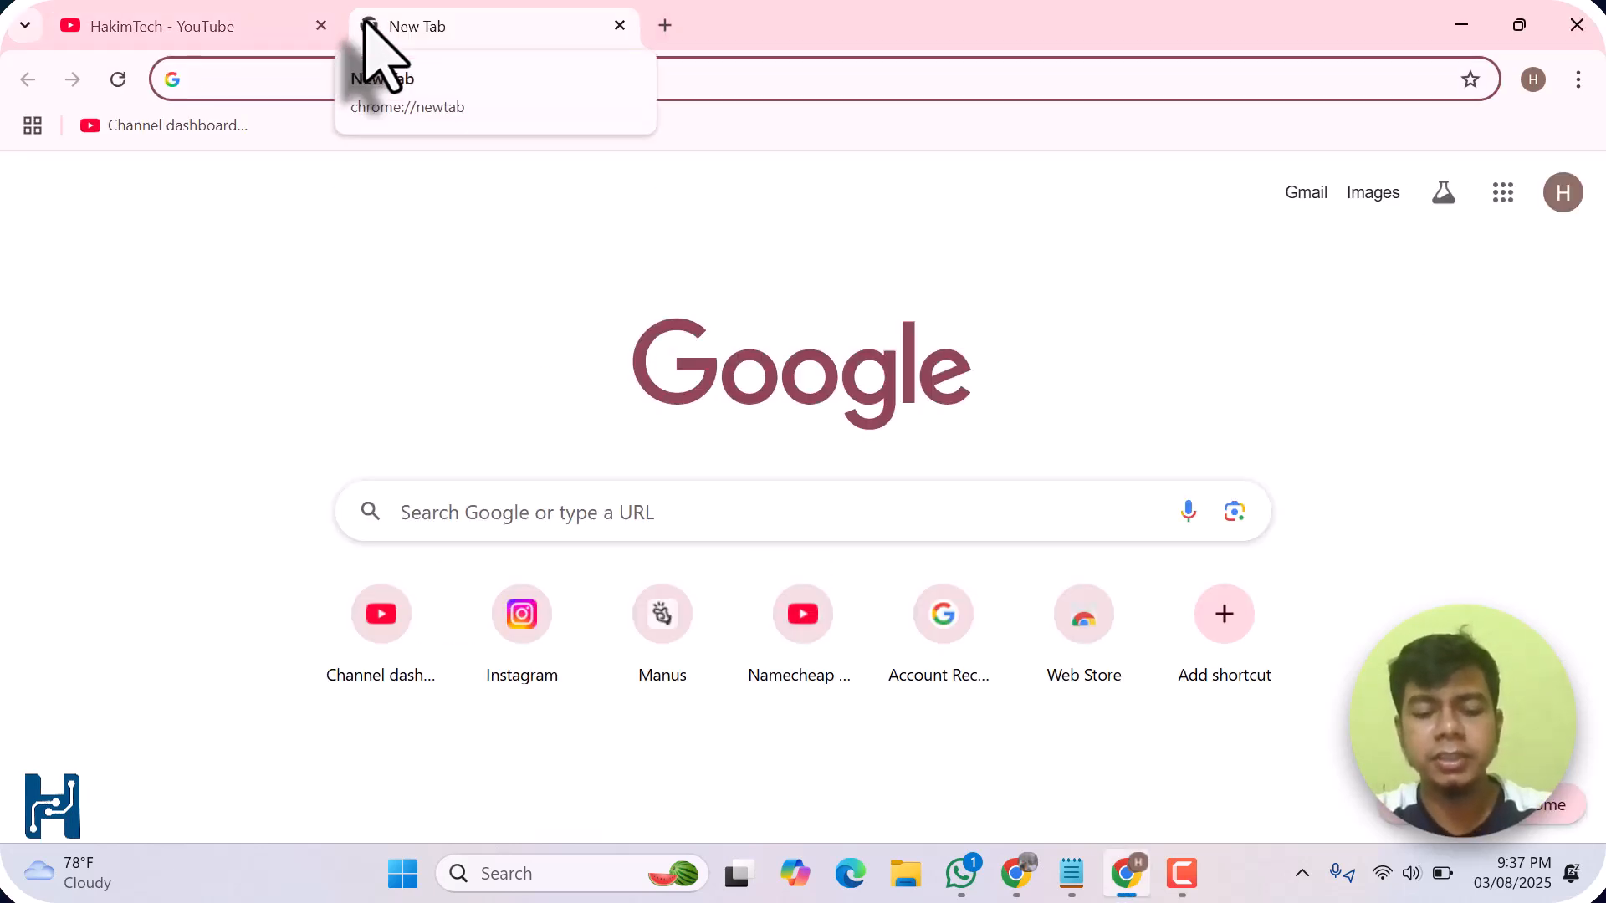
type("ge")
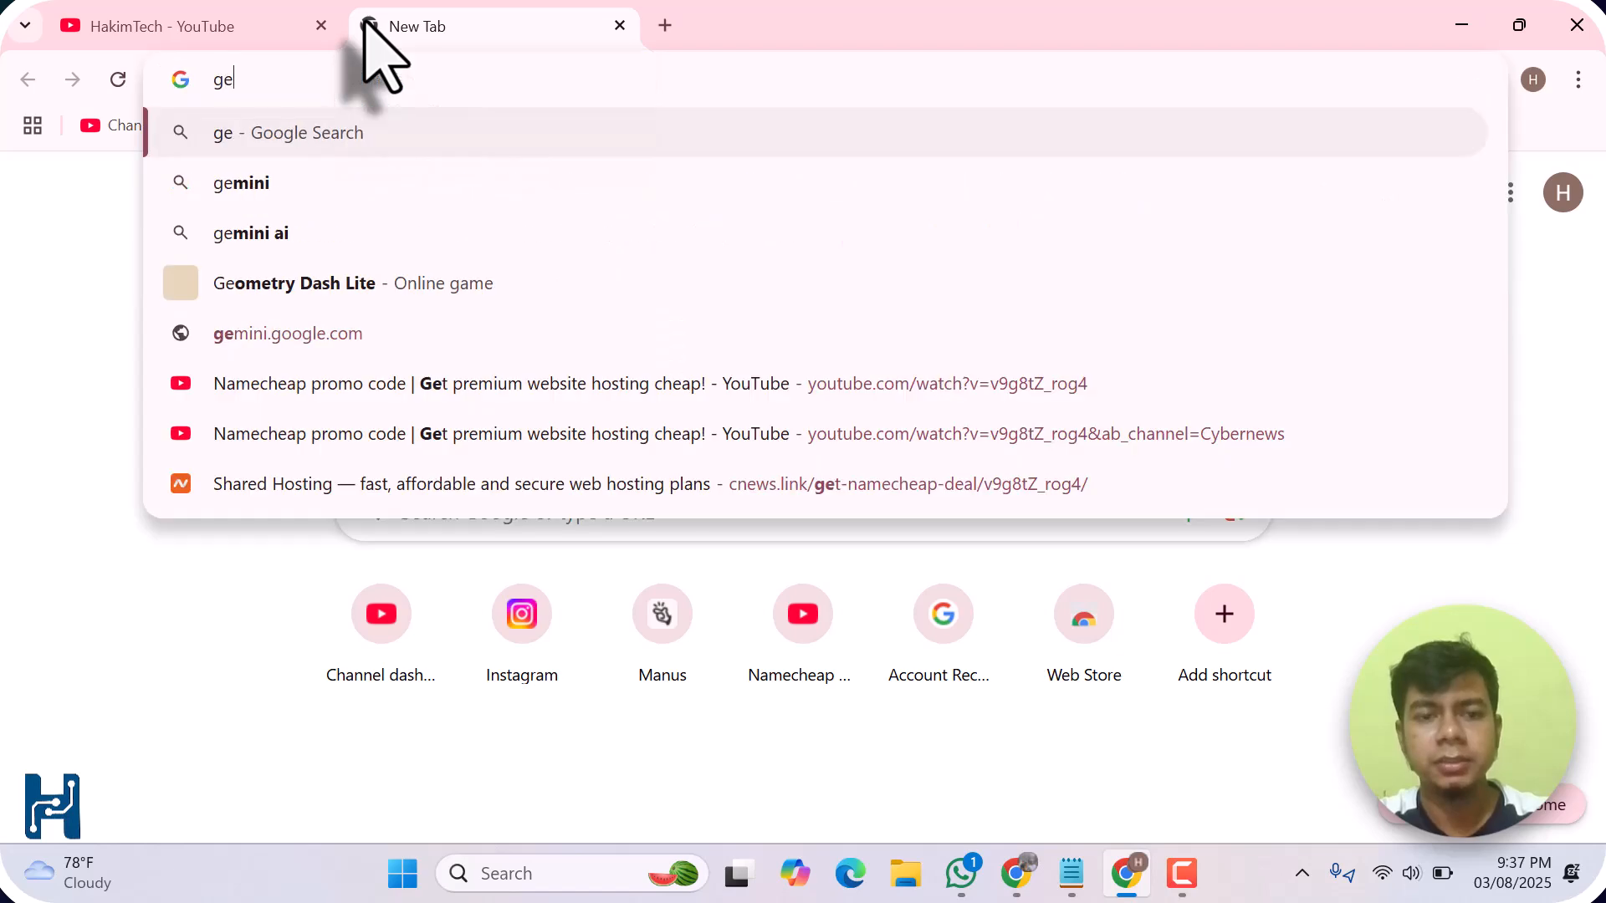
type("spark ai")
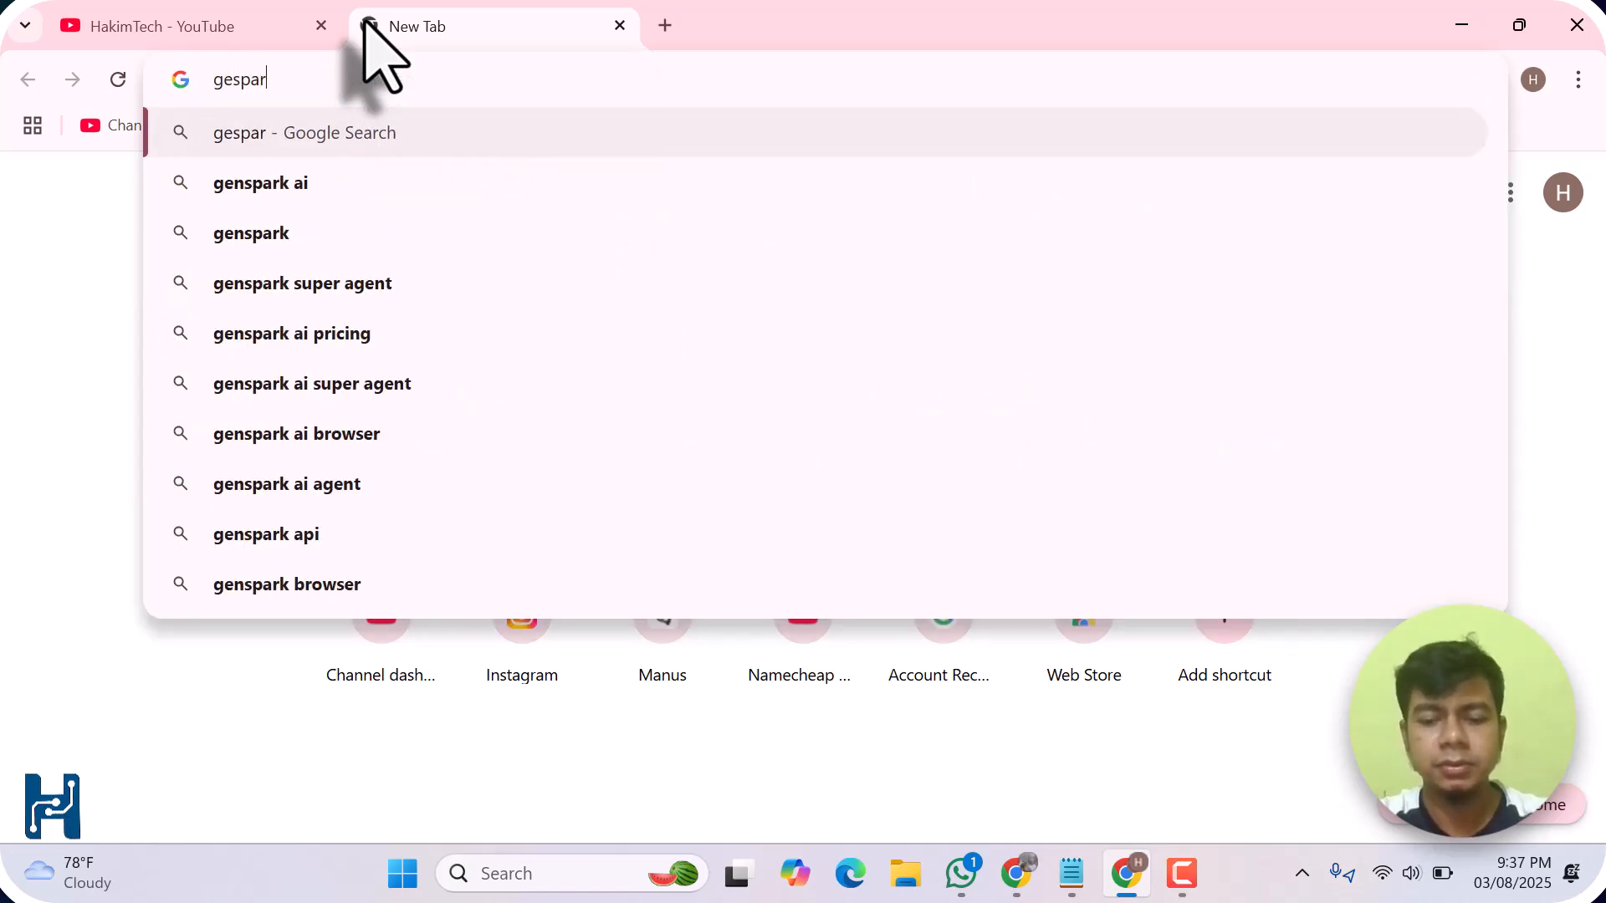
key("Return")
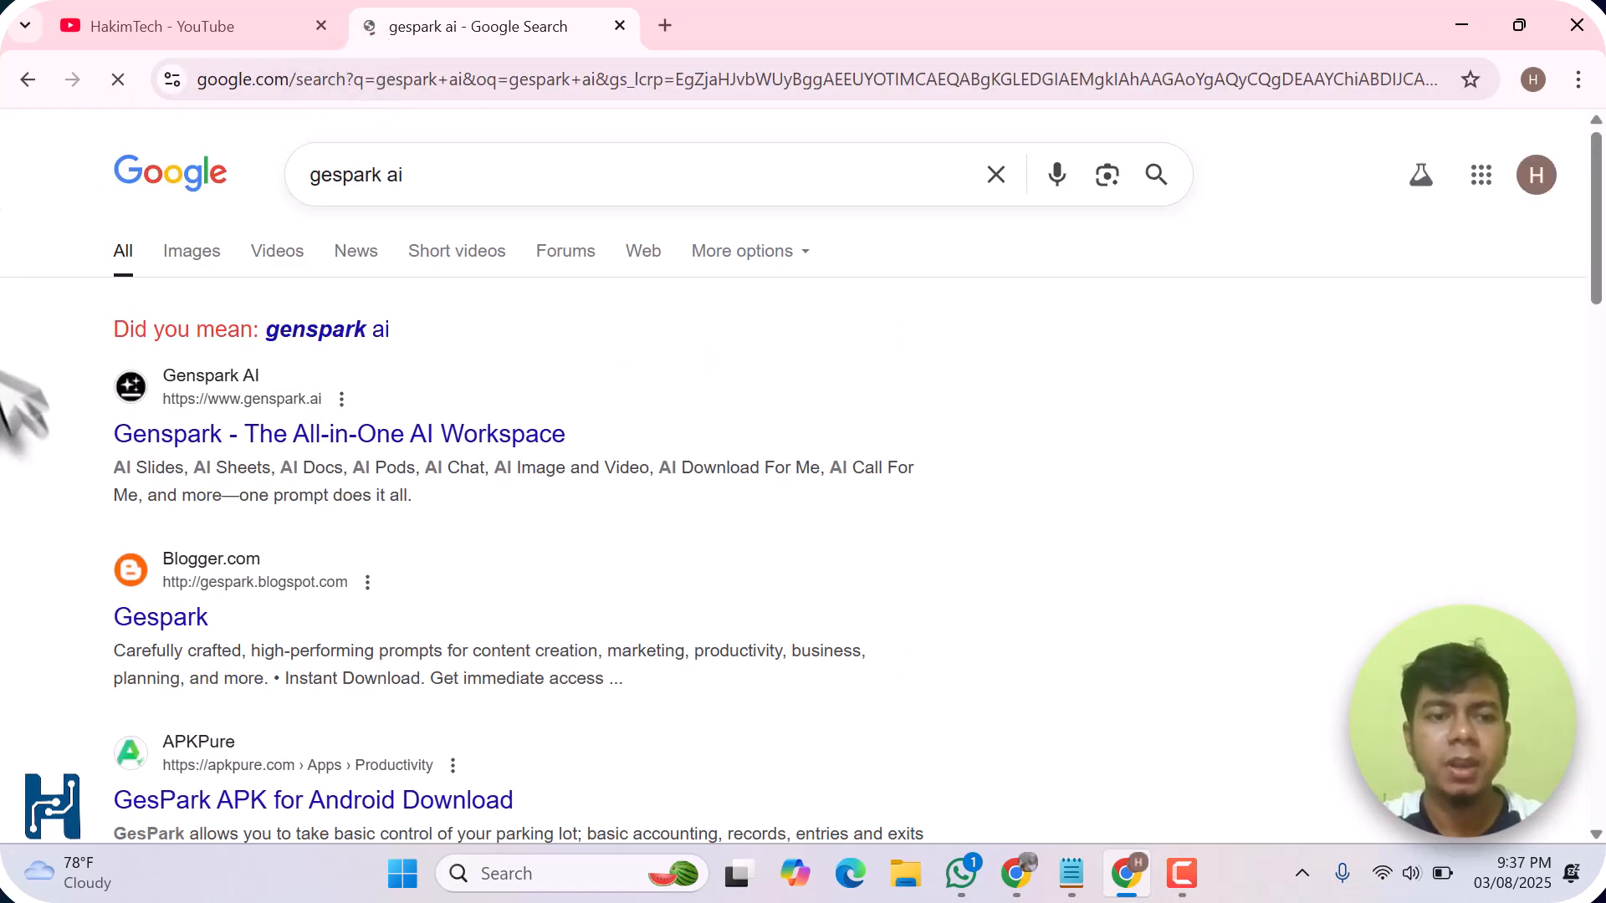
scroll(799, 501, "down", 1)
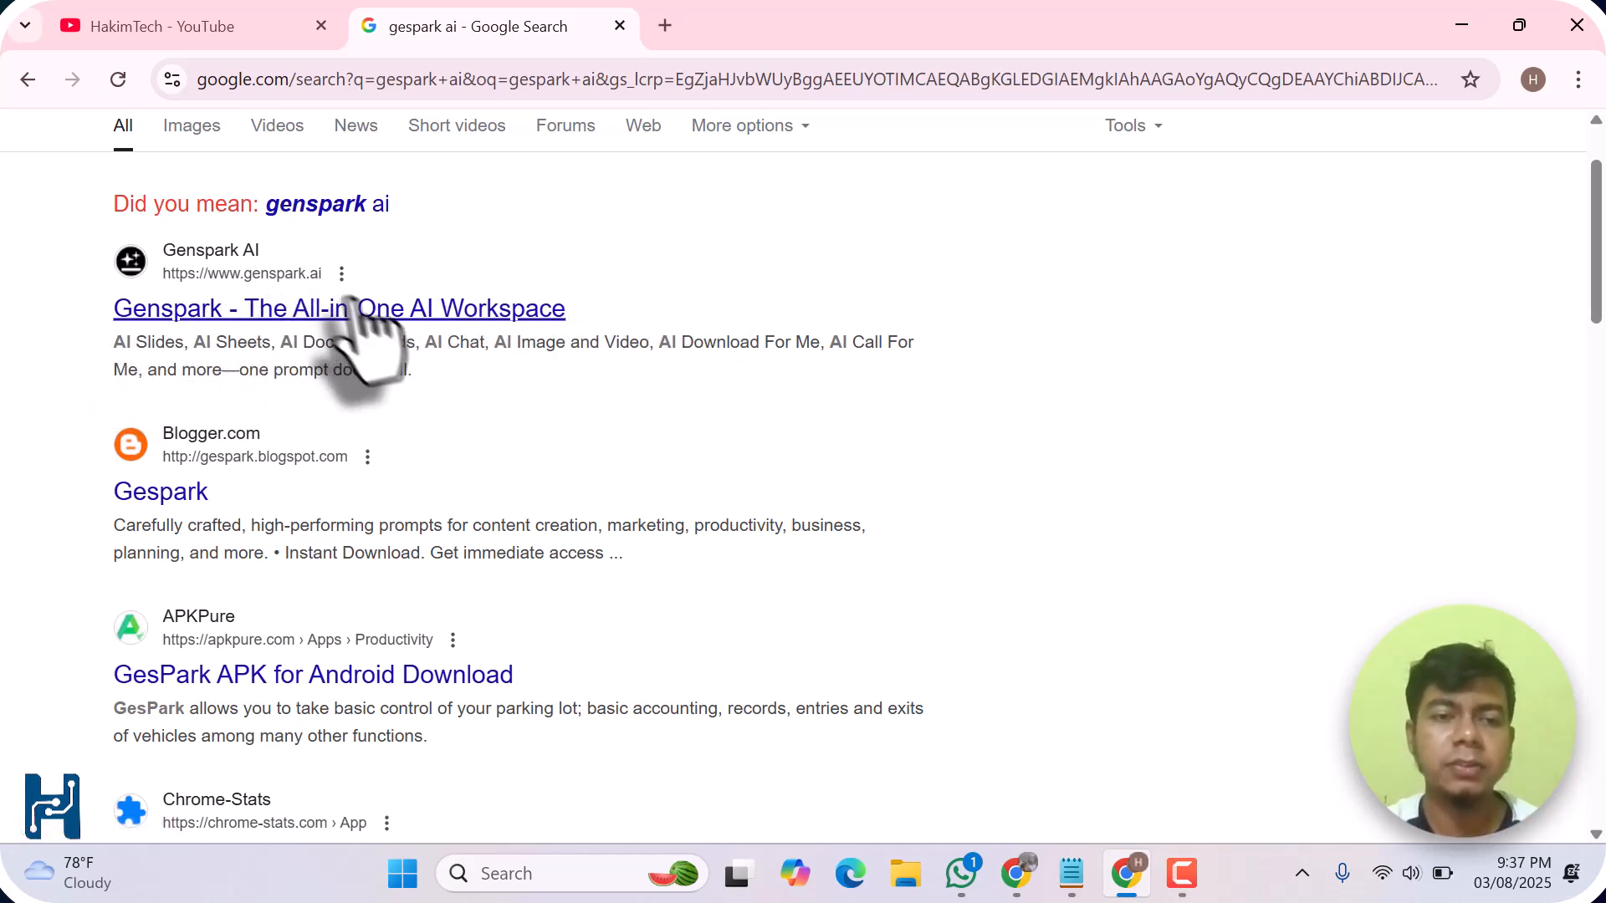
left_click(378, 317)
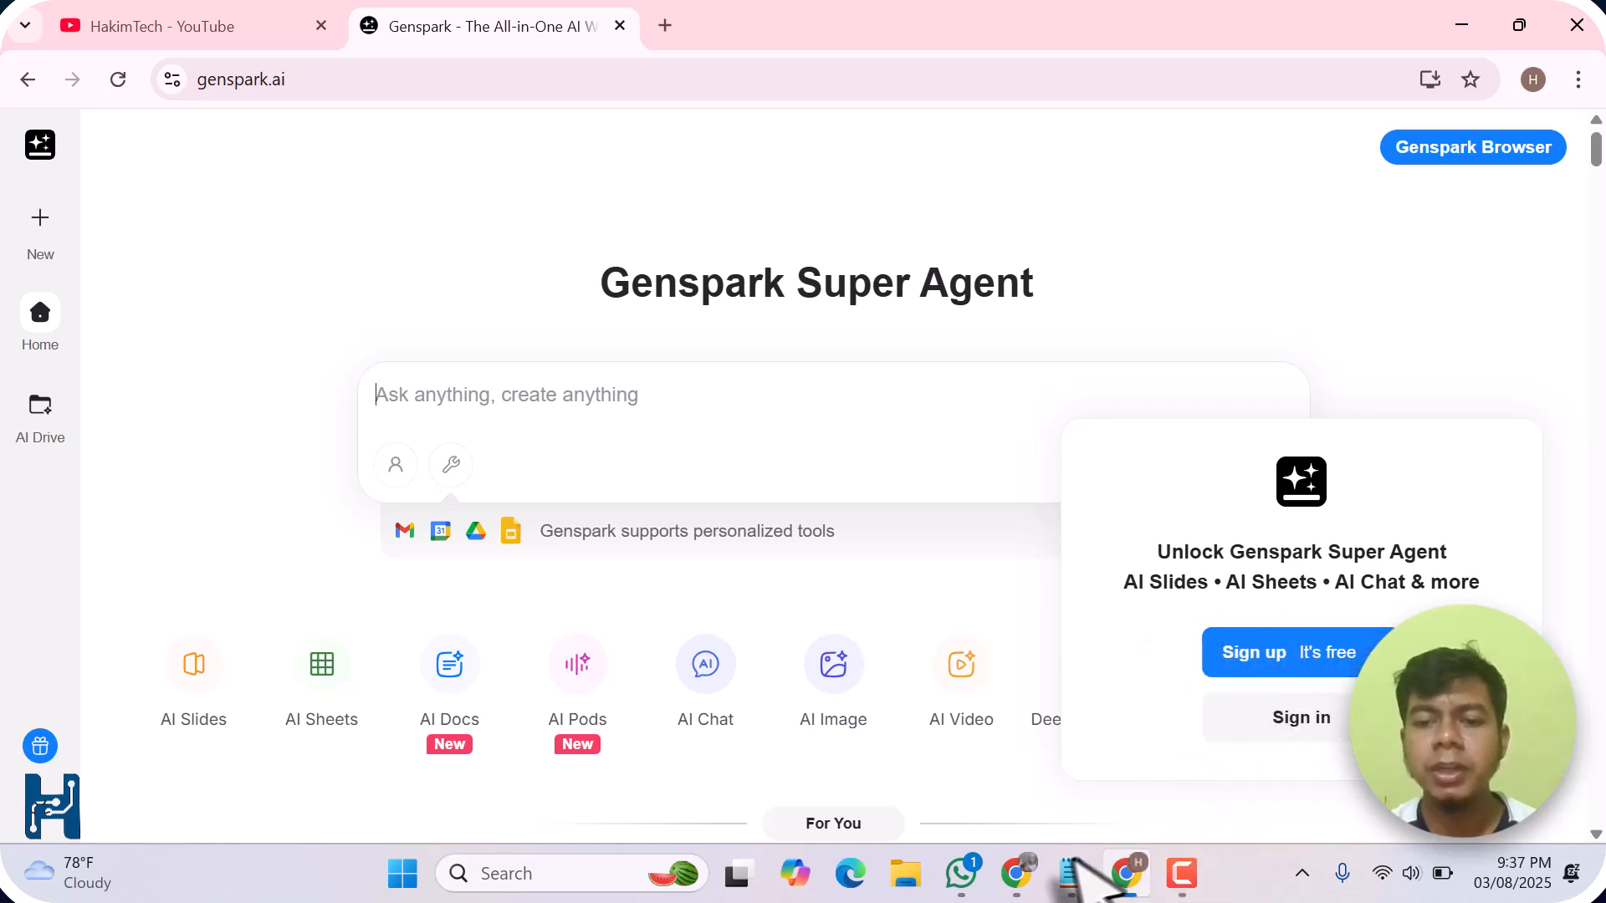
- Switch to the other browser window's Genspark chat about the personal portfolio website and highlight its opening prompt
left_click(1014, 874)
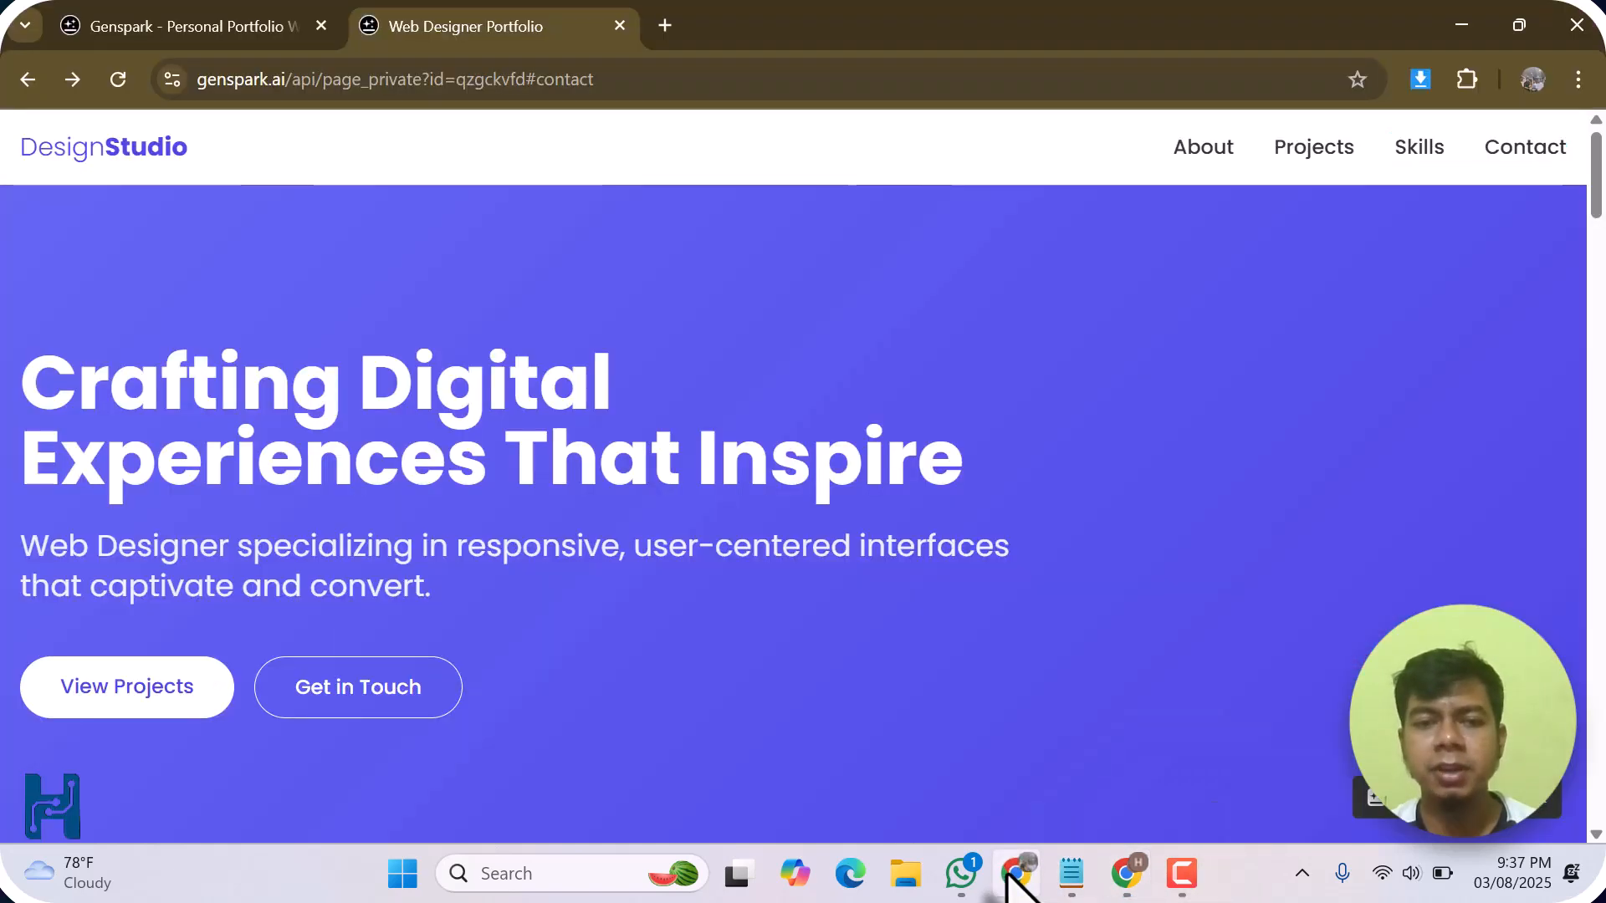
left_click(260, 7)
mouse_move(20, 216)
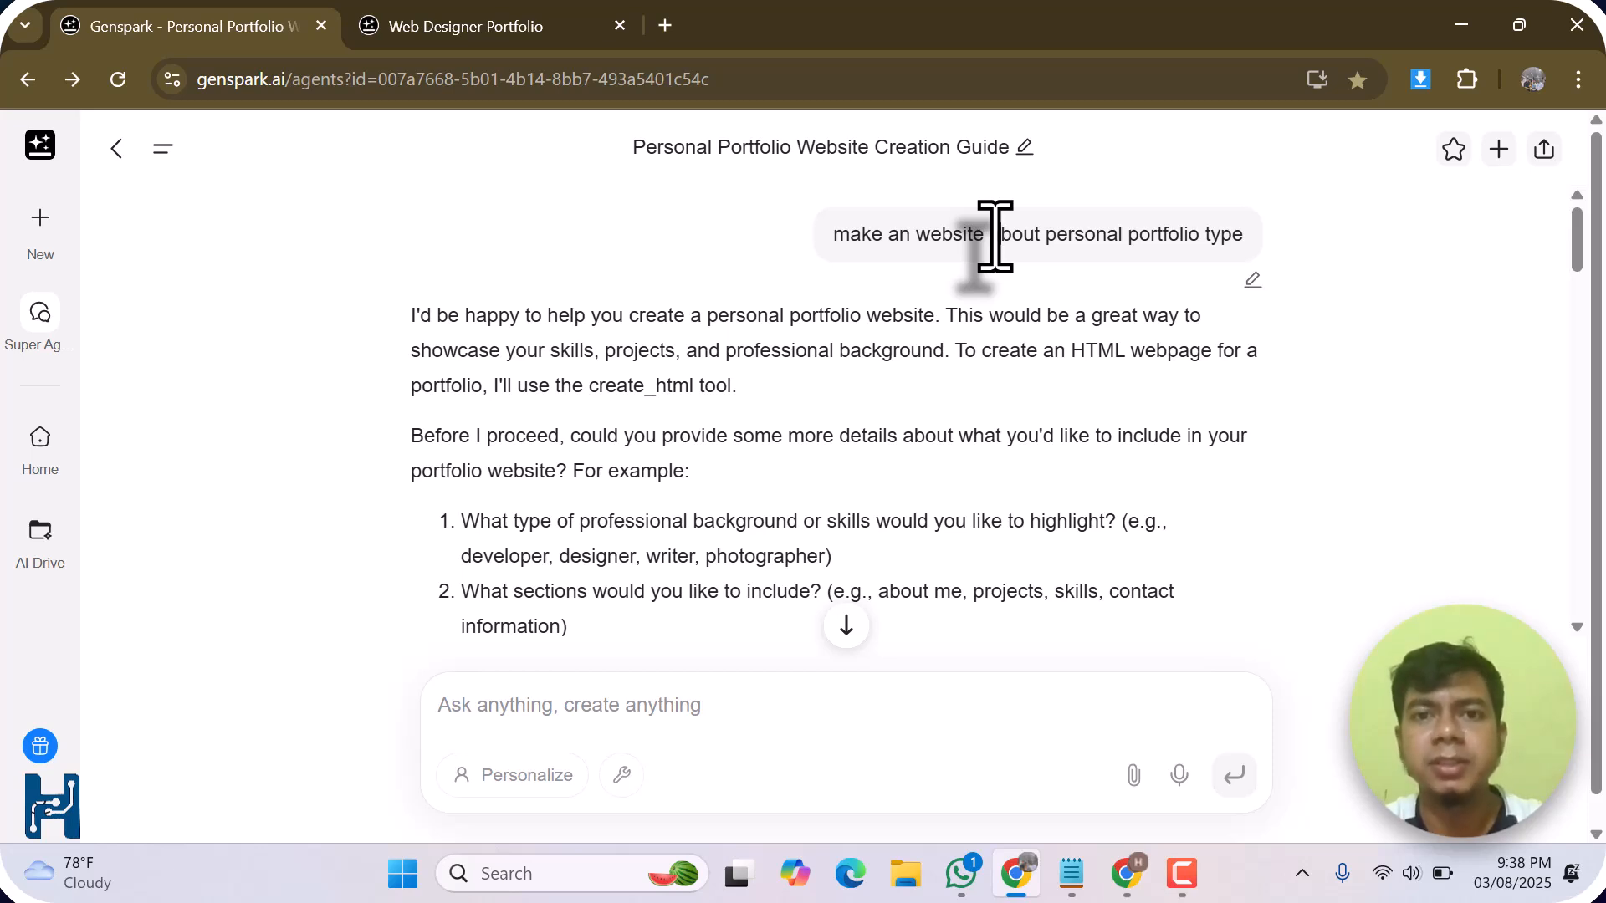
triple_click(927, 236)
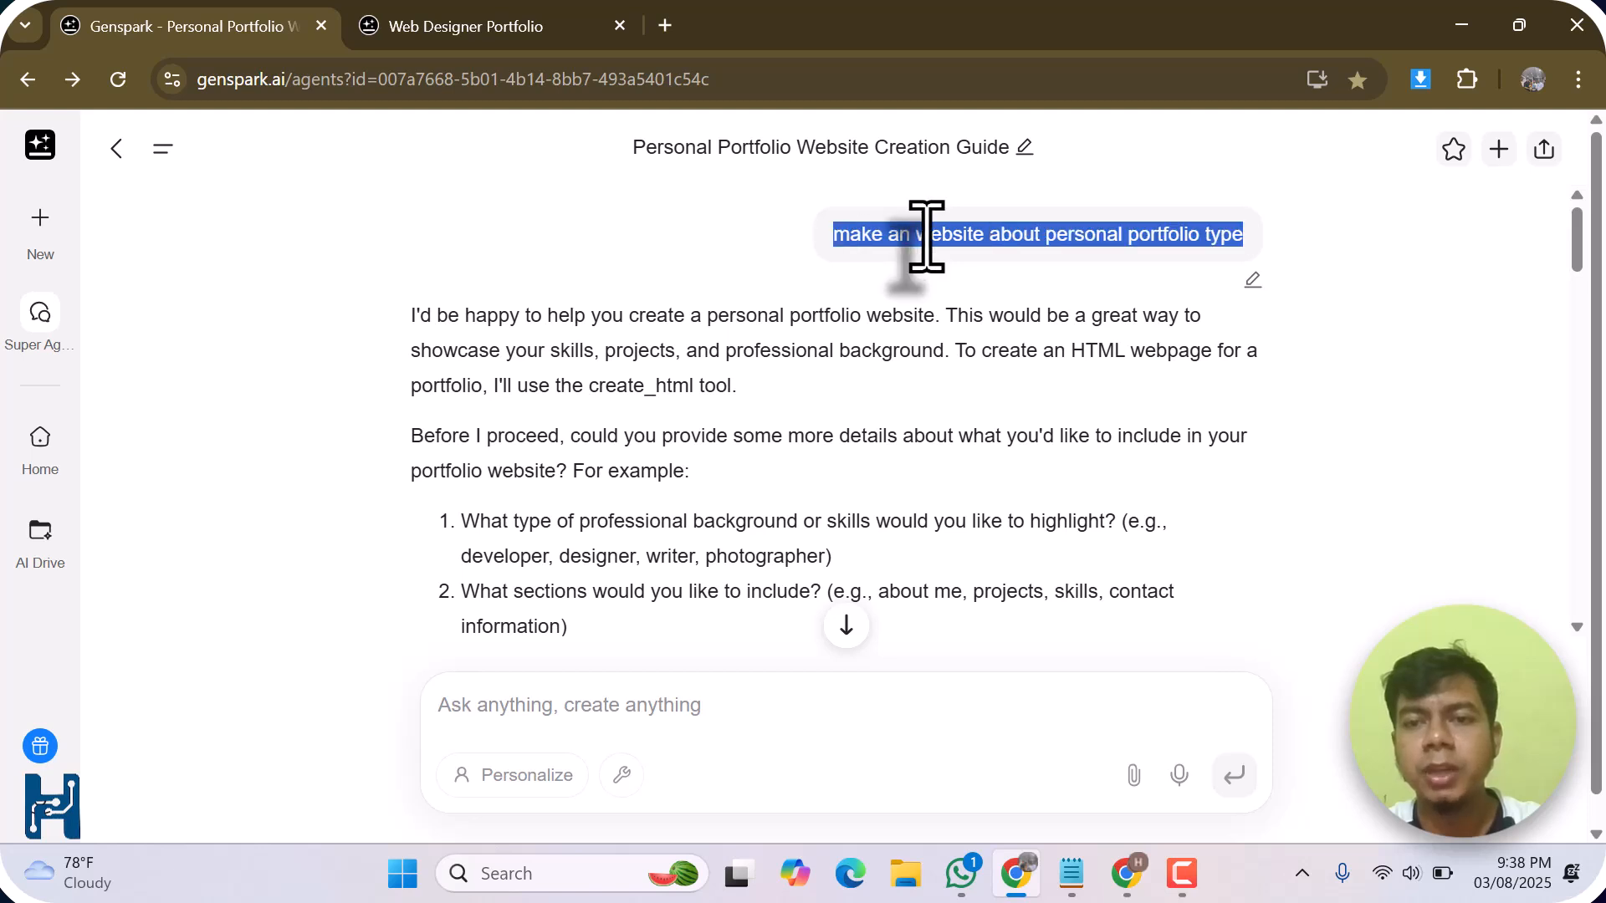
left_click(790, 245)
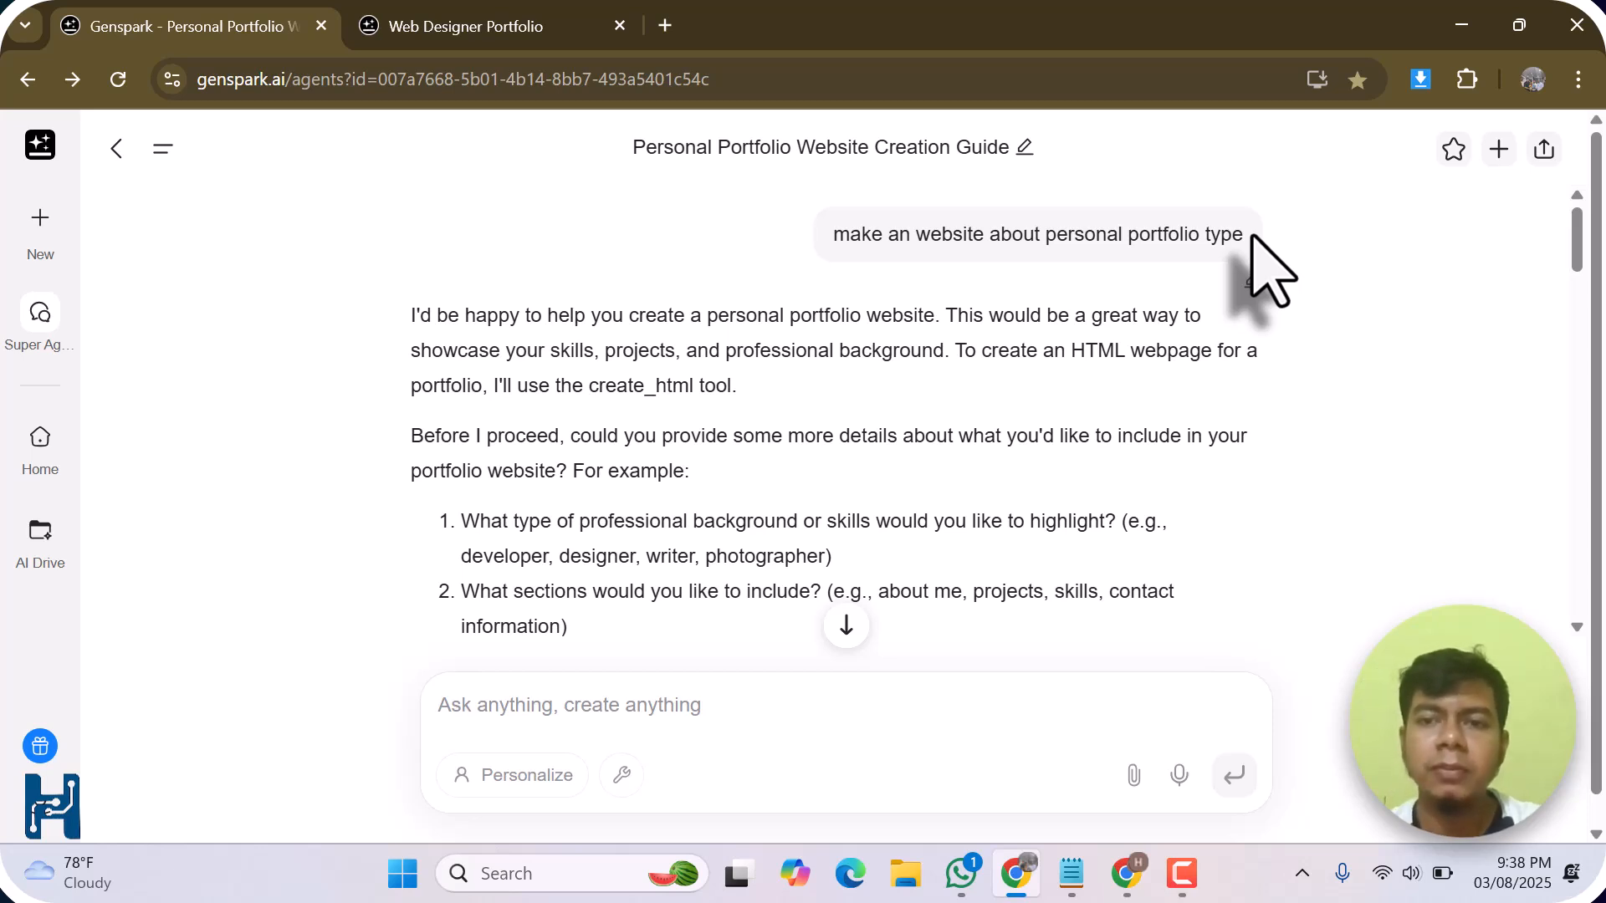
triple_click(1094, 234)
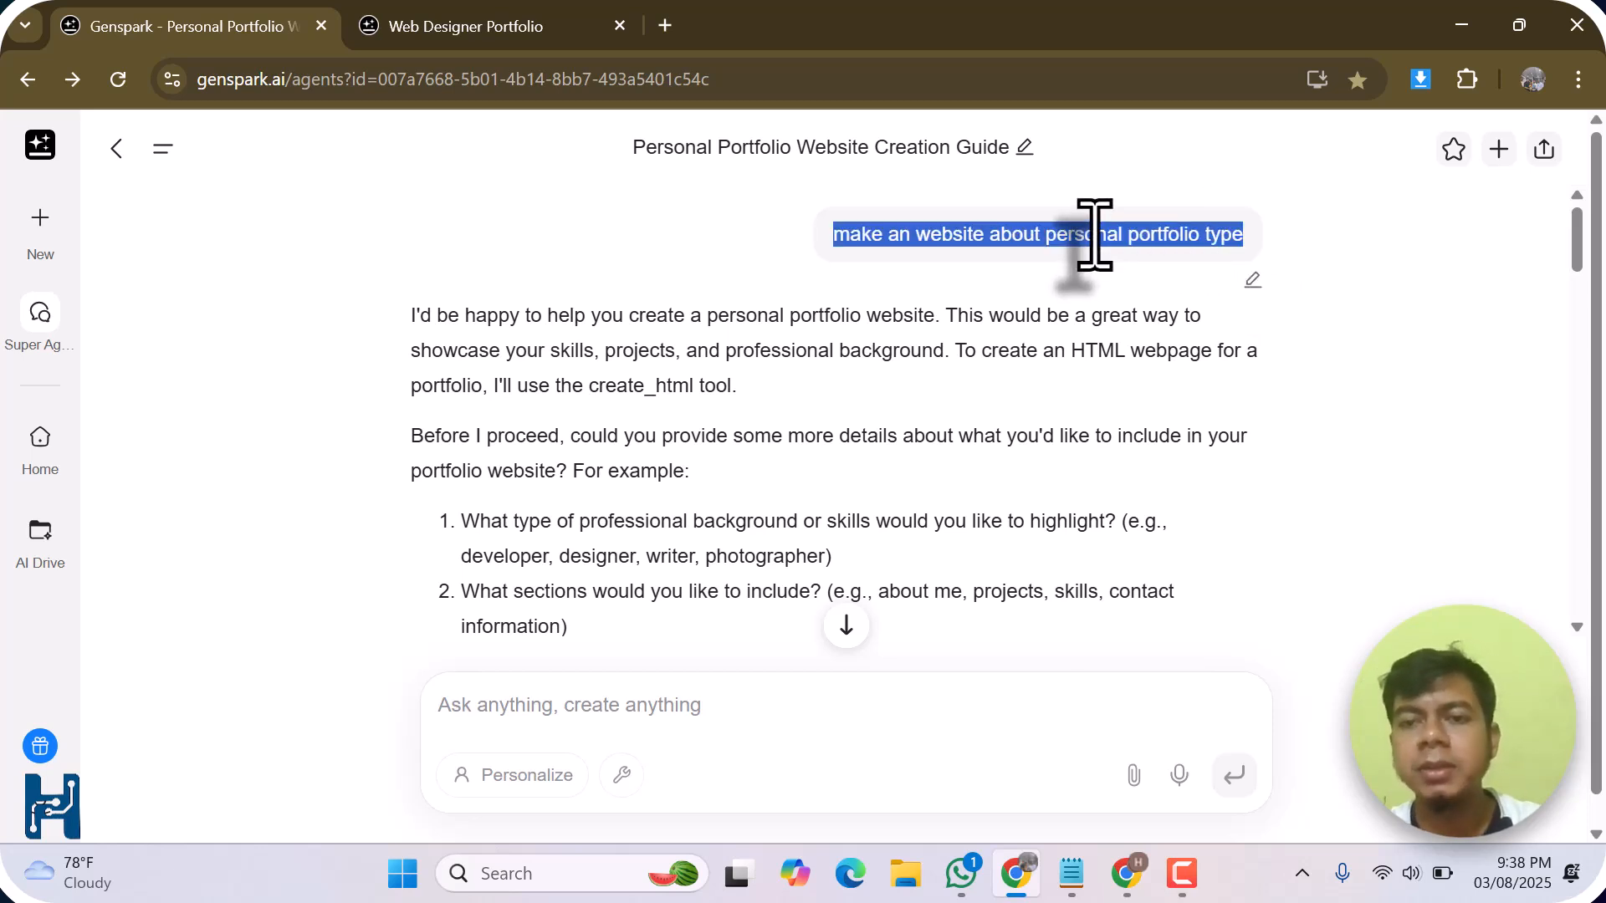
- Read the assistant's first reply, including its questions on professional background, website sections, color scheme and example projects
scroll(836, 318, "down", 1)
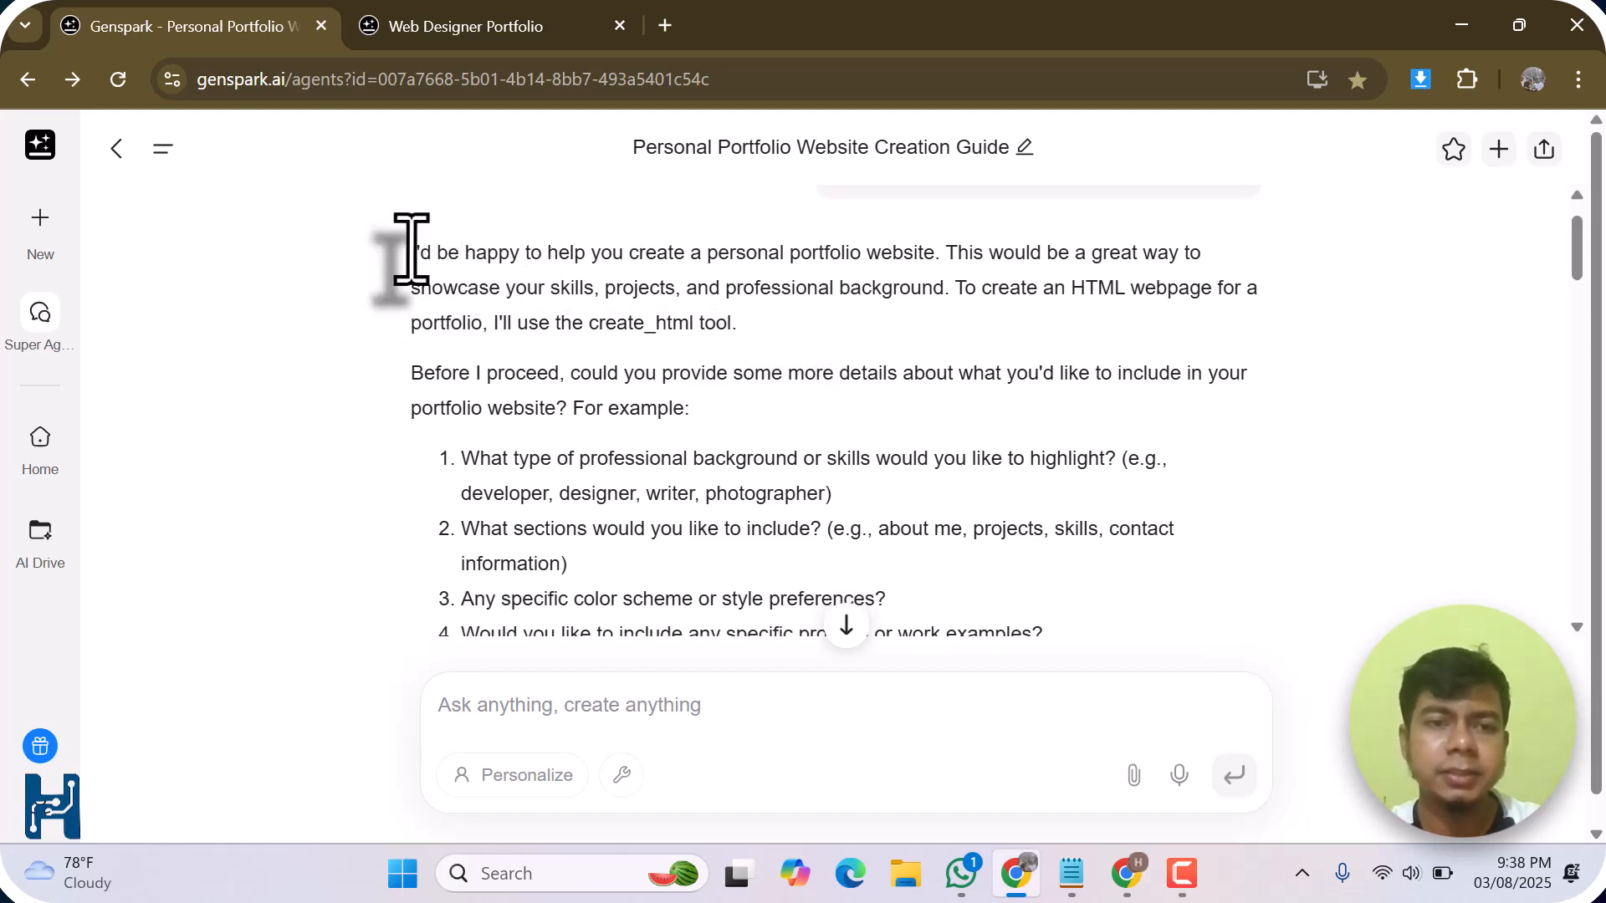
left_click_drag(408, 251, 502, 319)
left_click(502, 320)
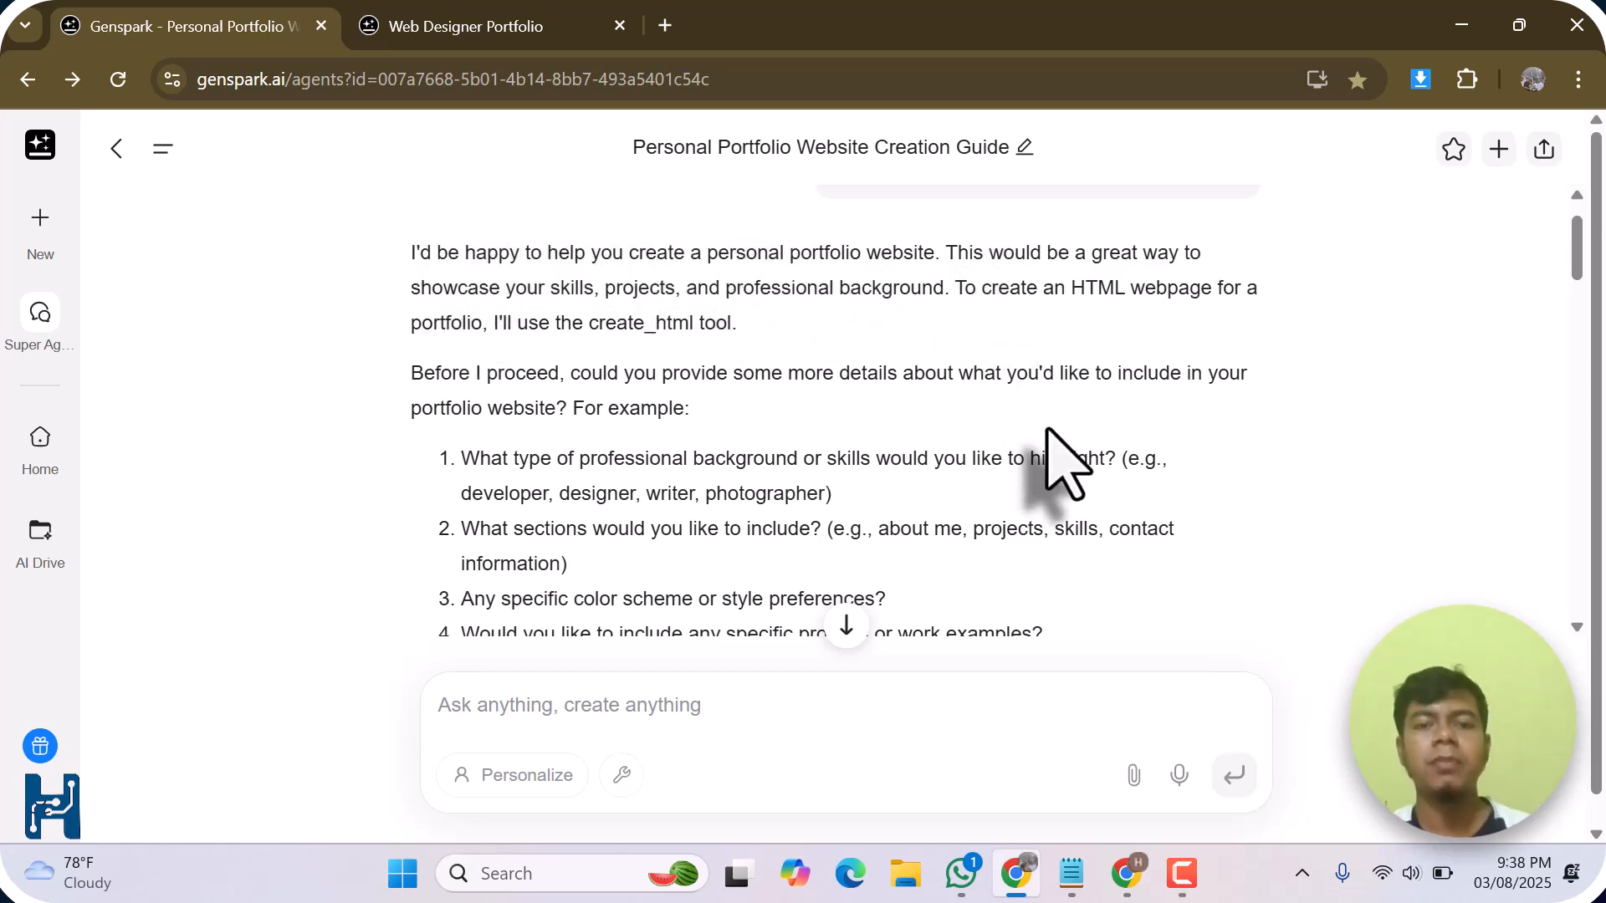
scroll(1064, 456, "down", 1)
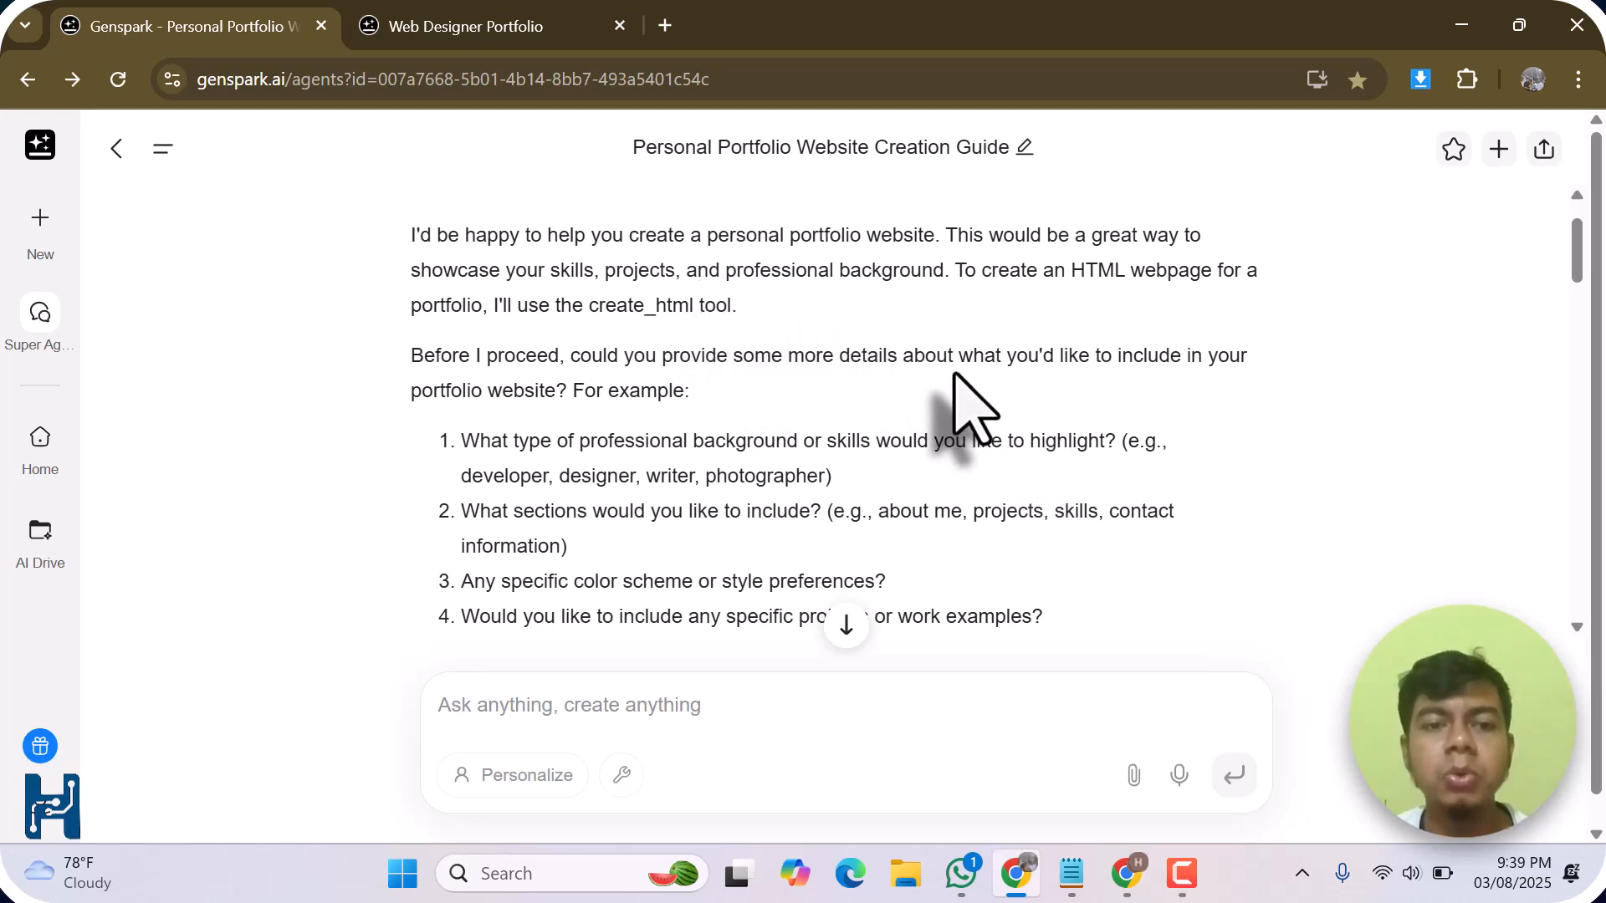
scroll(957, 393, "down", 2)
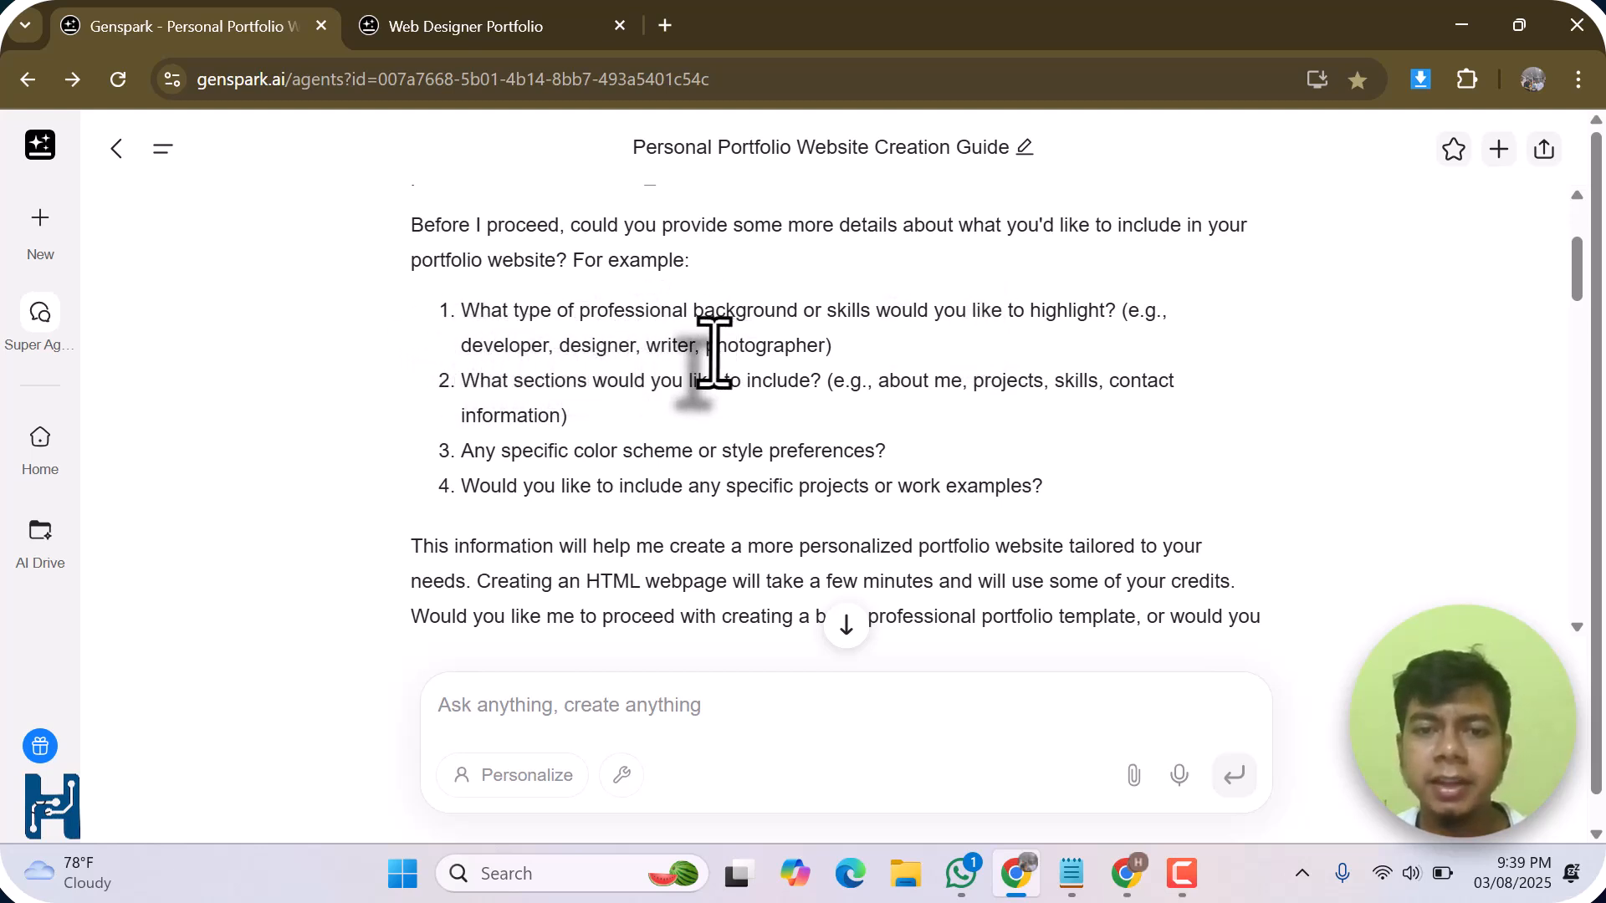
scroll(790, 372, "up", 3)
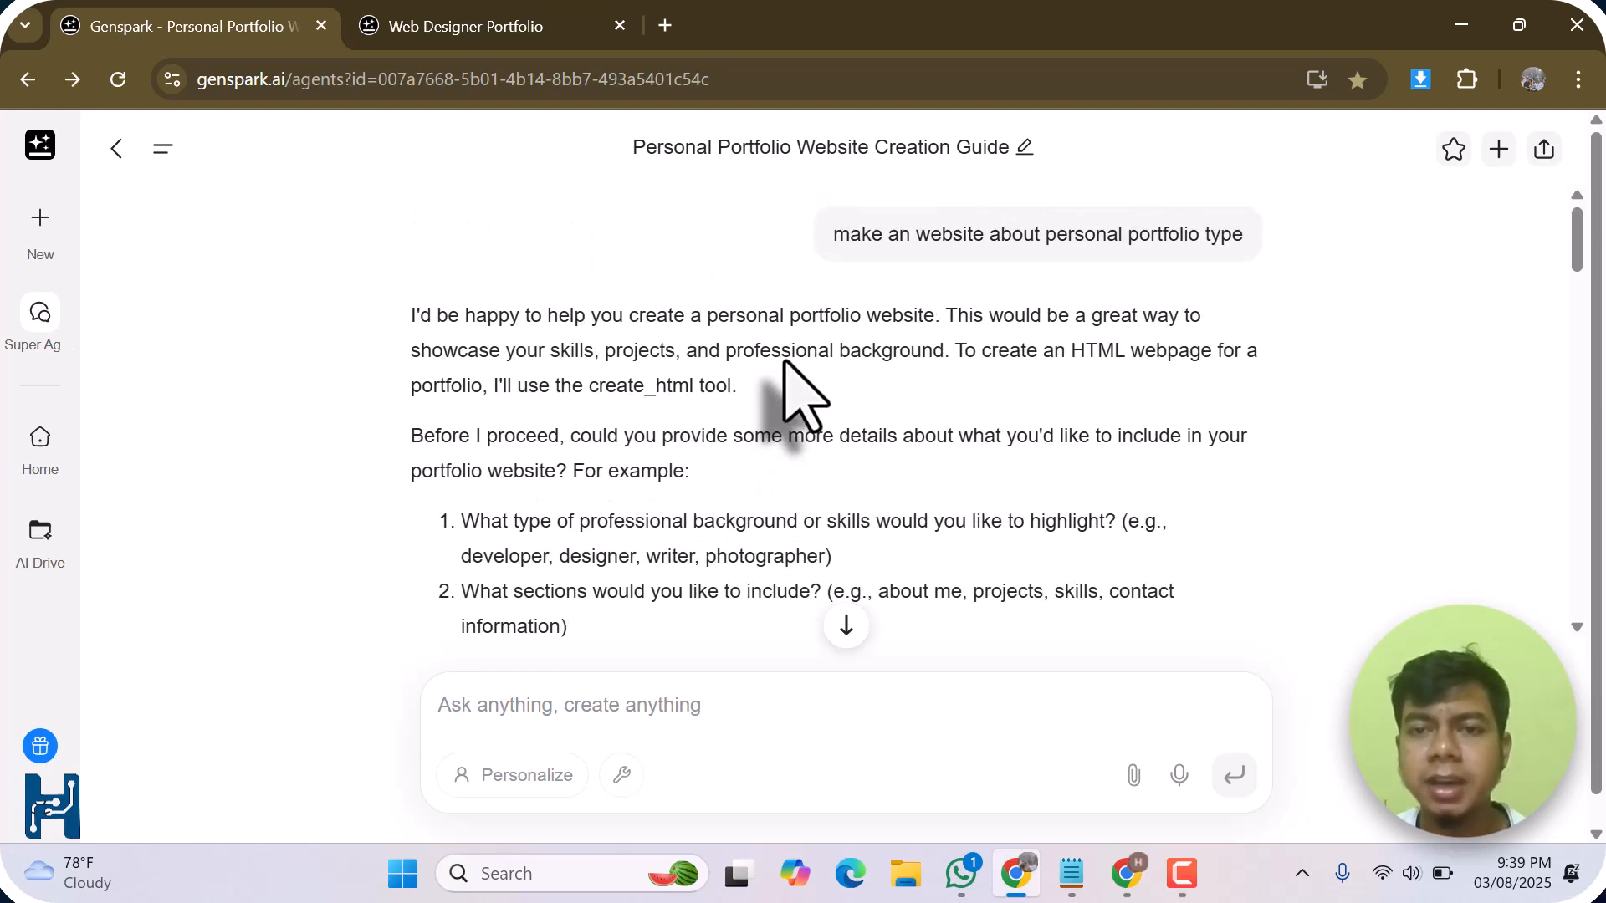
scroll(982, 535, "down", 2)
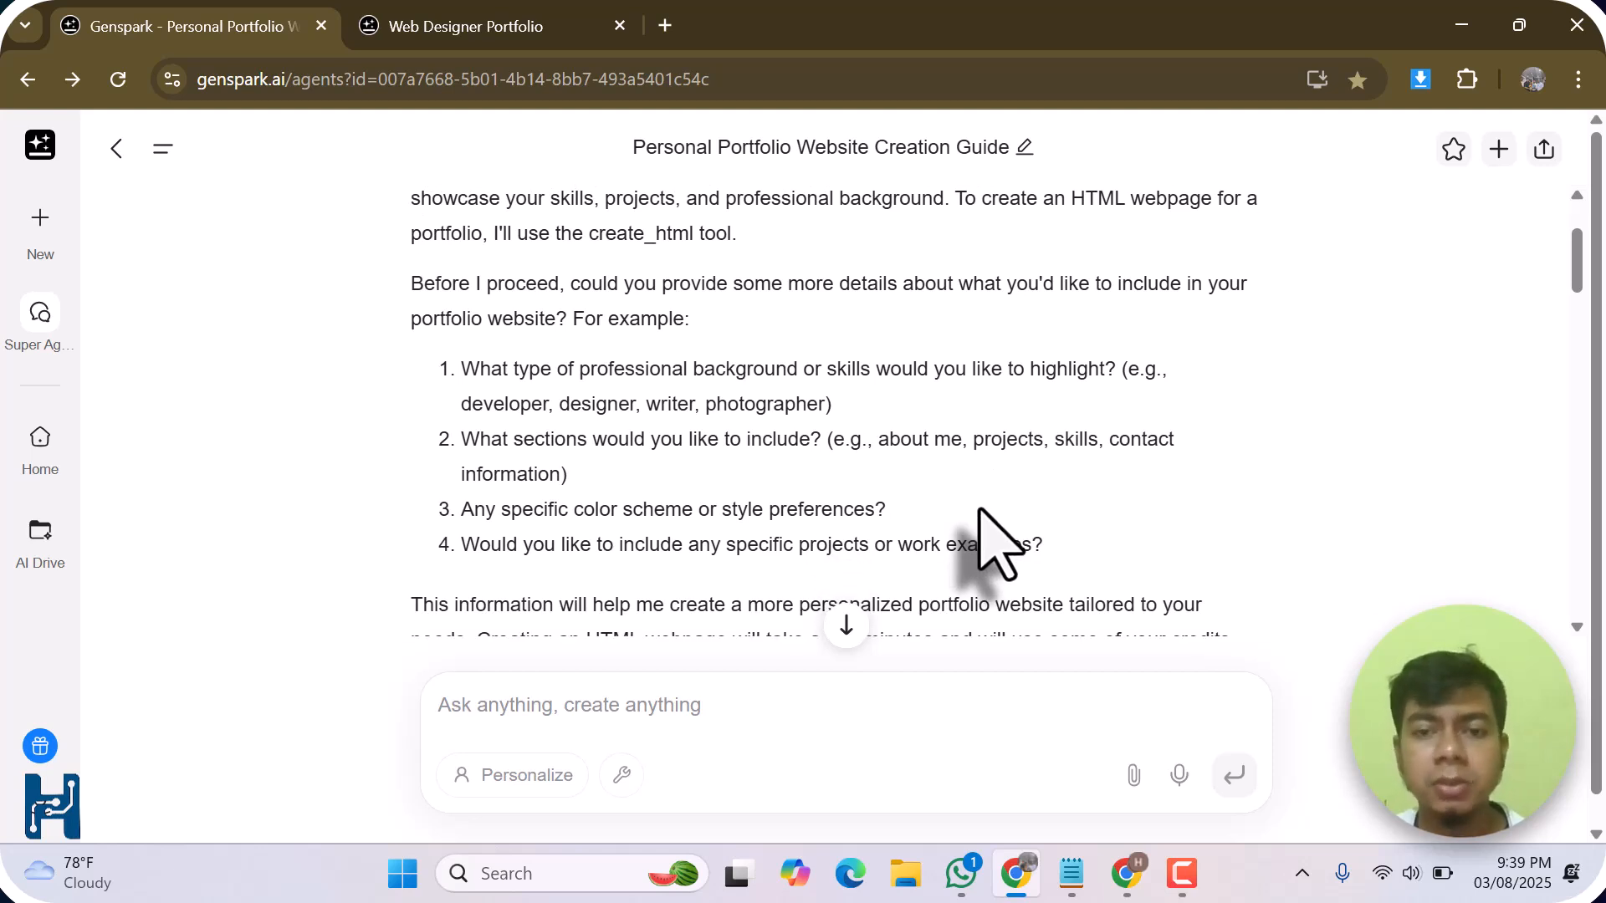
scroll(982, 518, "down", 2)
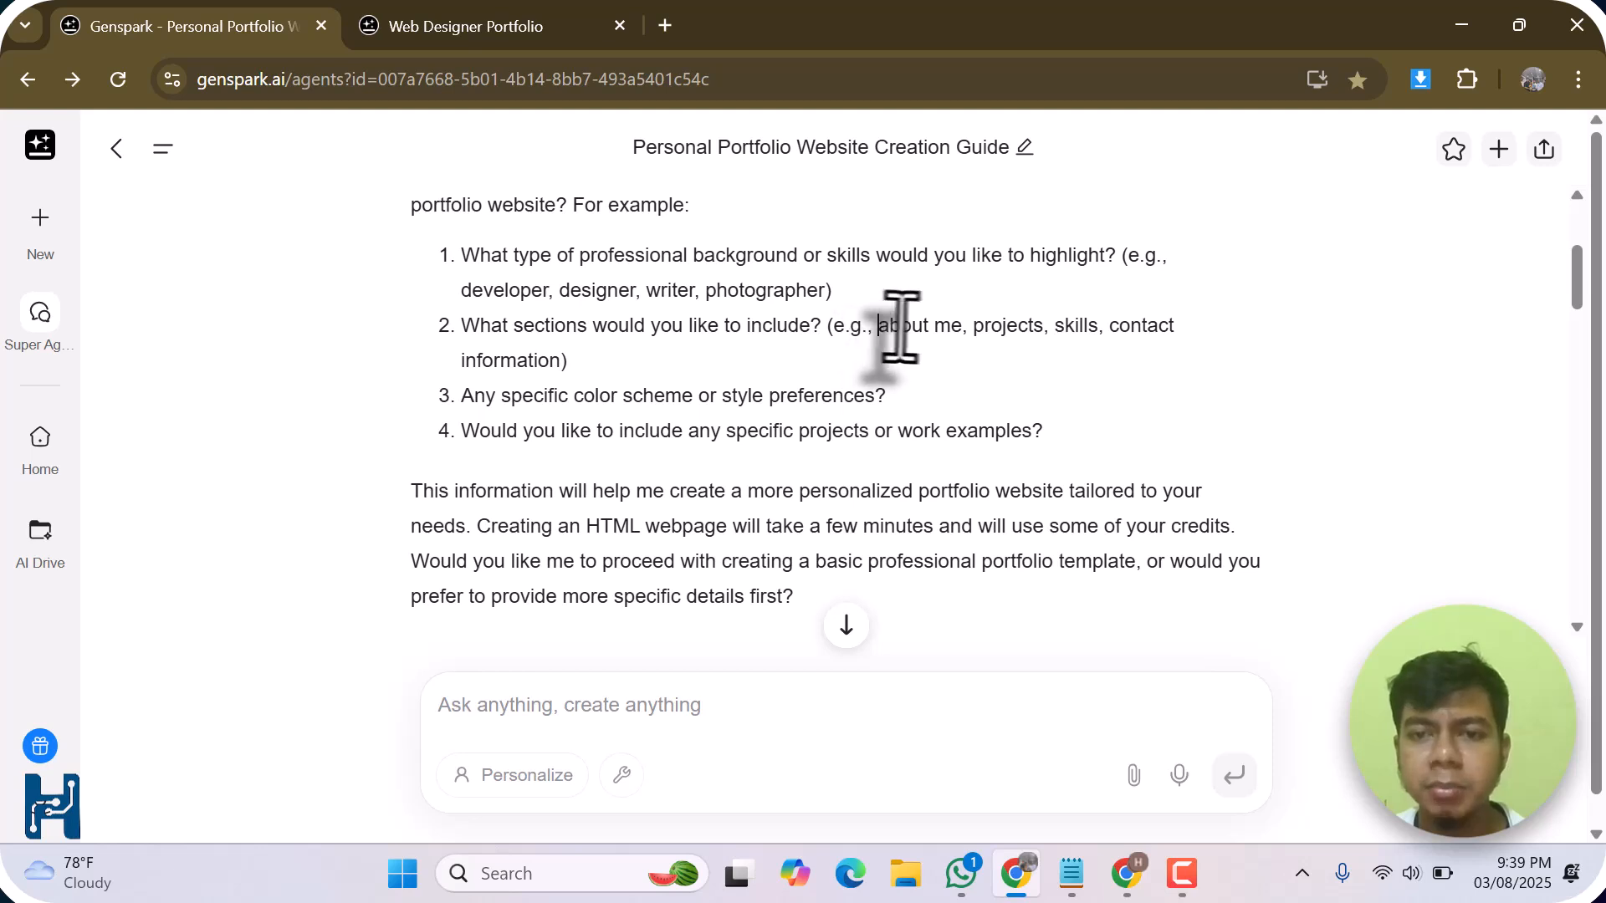
left_click_drag(878, 326, 1155, 328)
left_click(1017, 333)
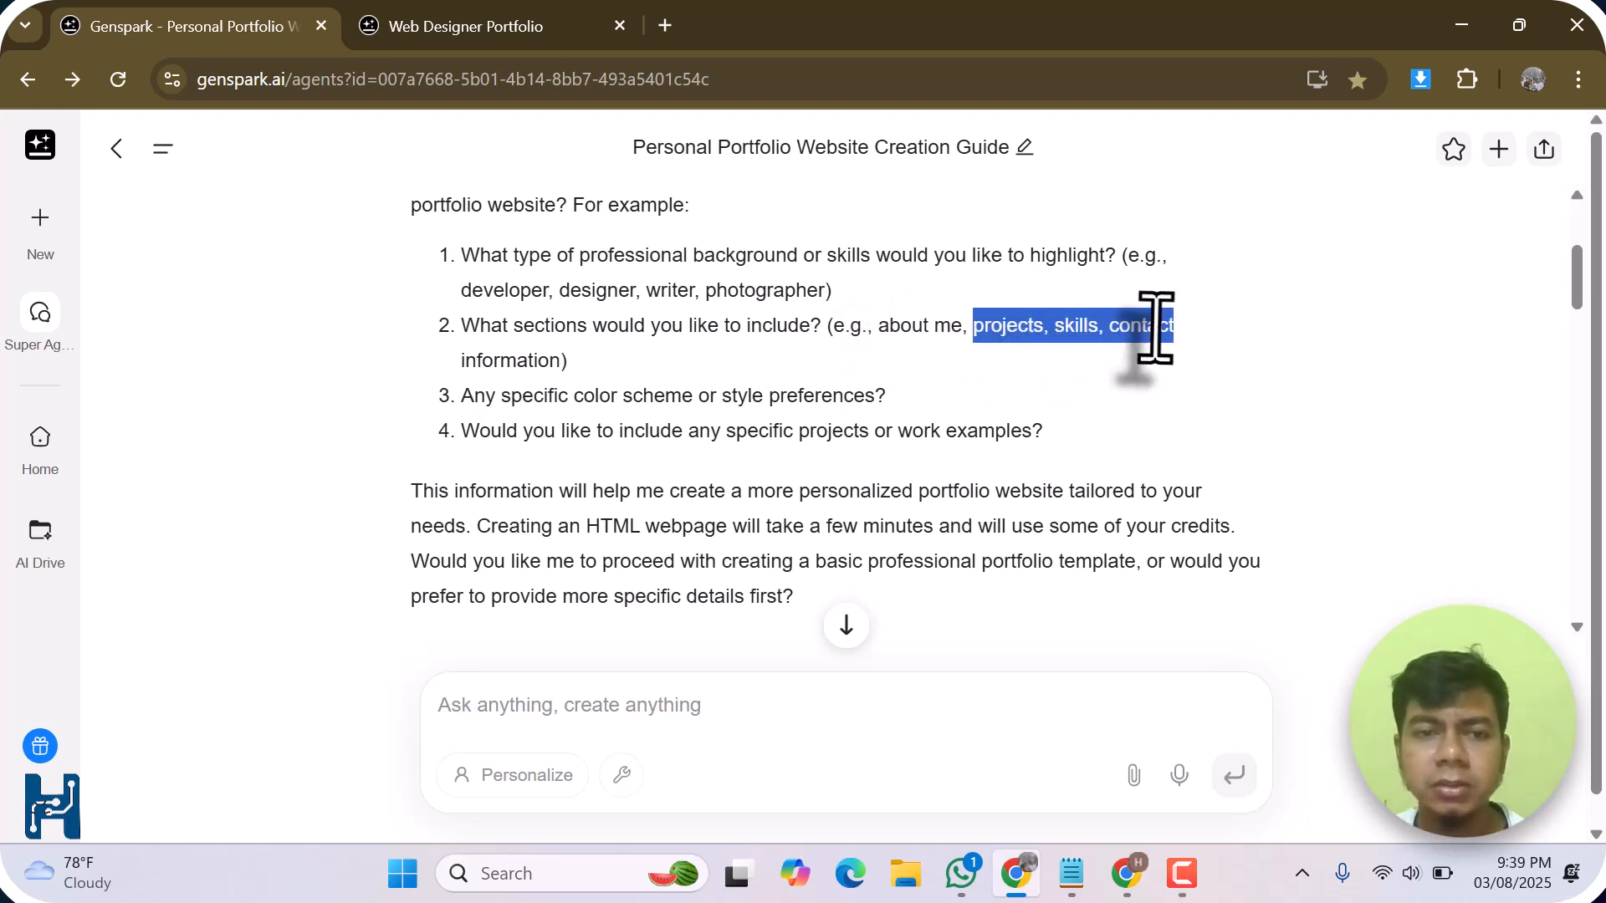
left_click(731, 394)
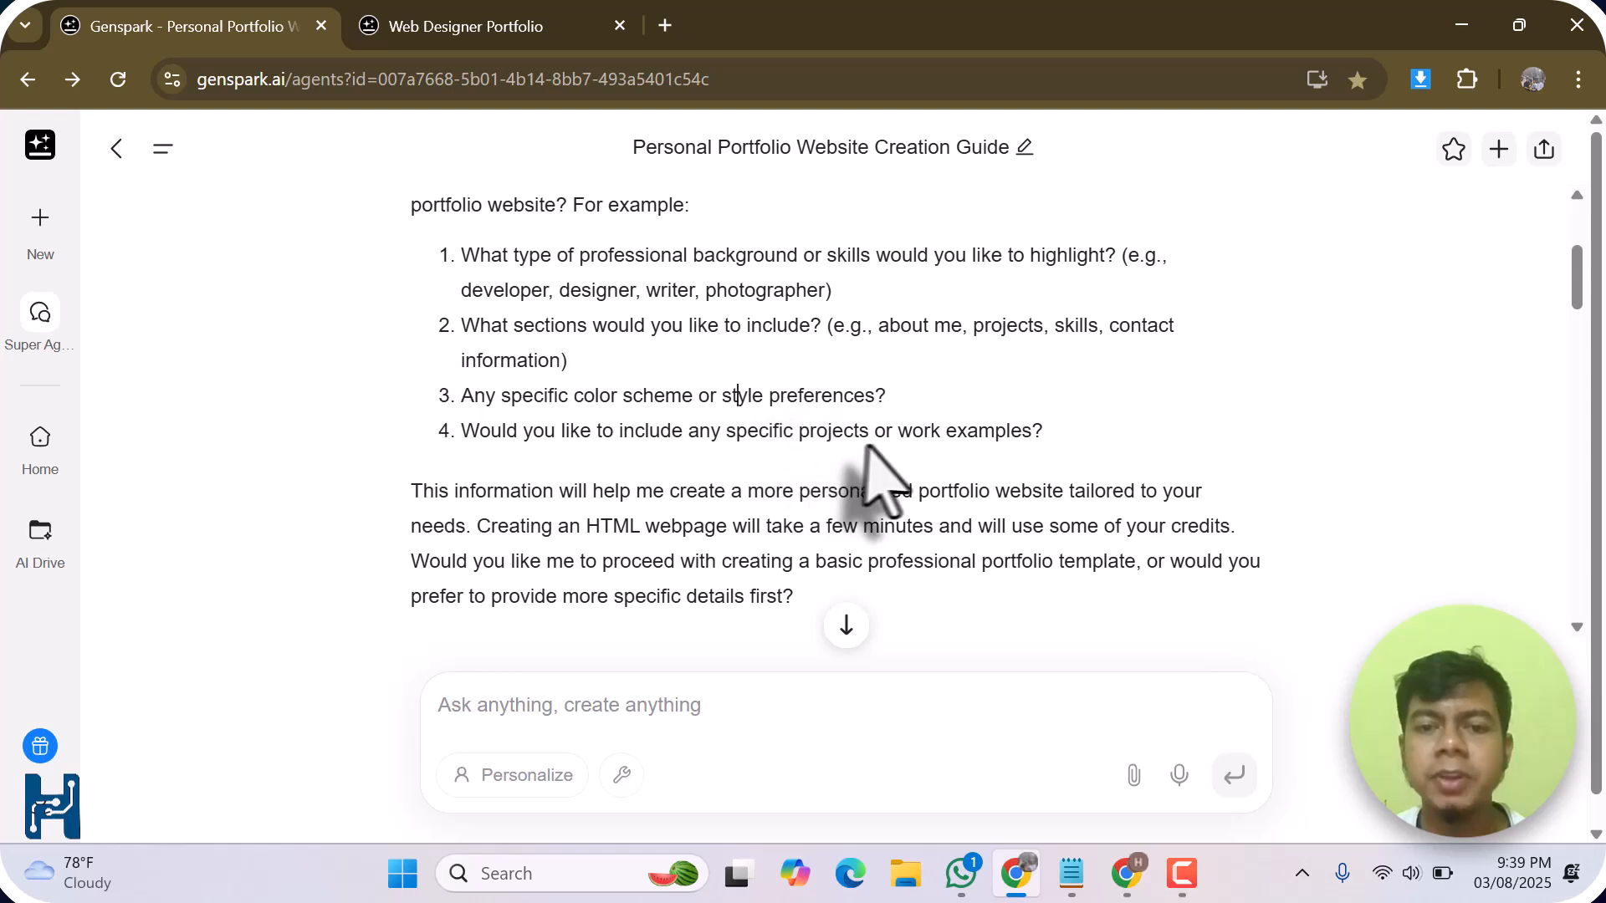
- Compare the assistant's numbered questions with the follow-up message that gives the profession and desired sections
scroll(1015, 485, "down", 1)
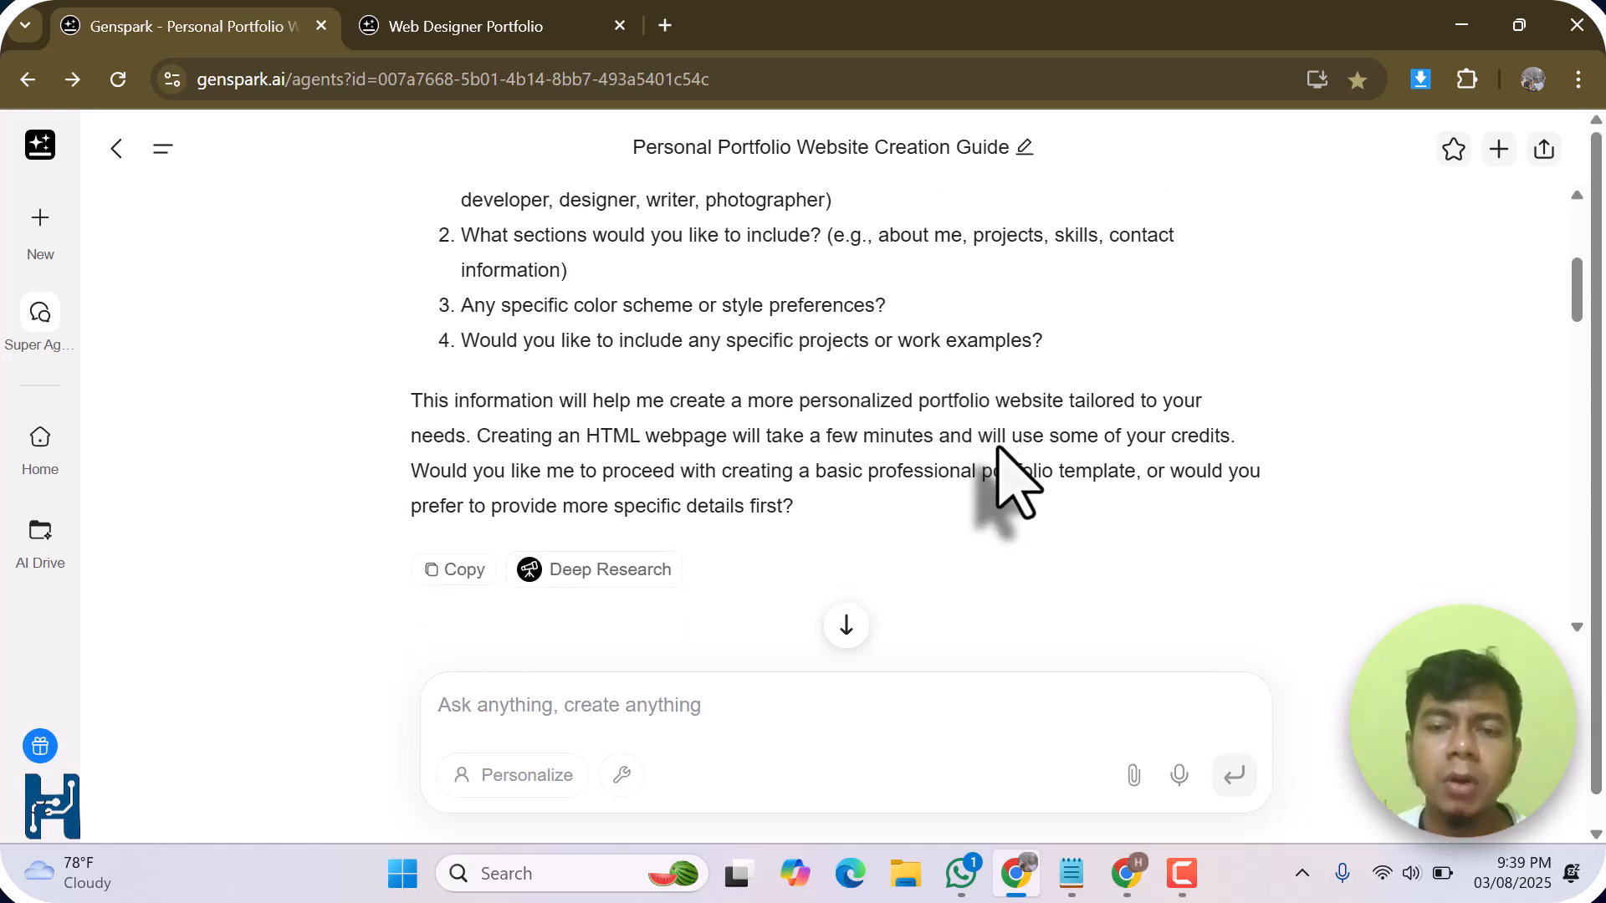
scroll(1007, 480, "down", 2)
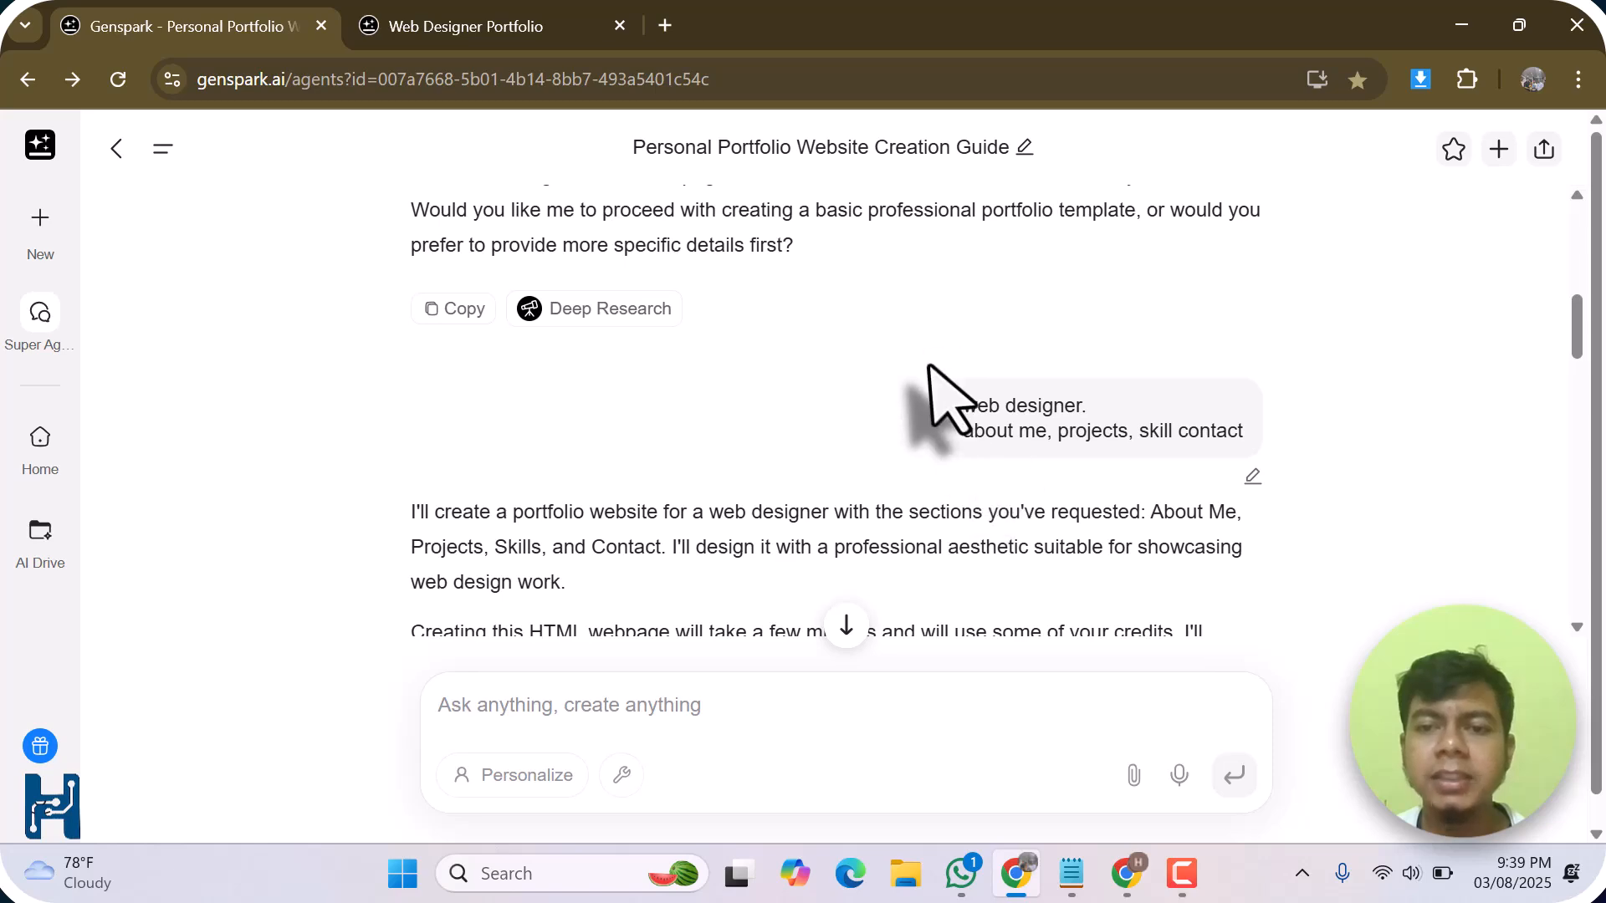
scroll(970, 393, "up", 3)
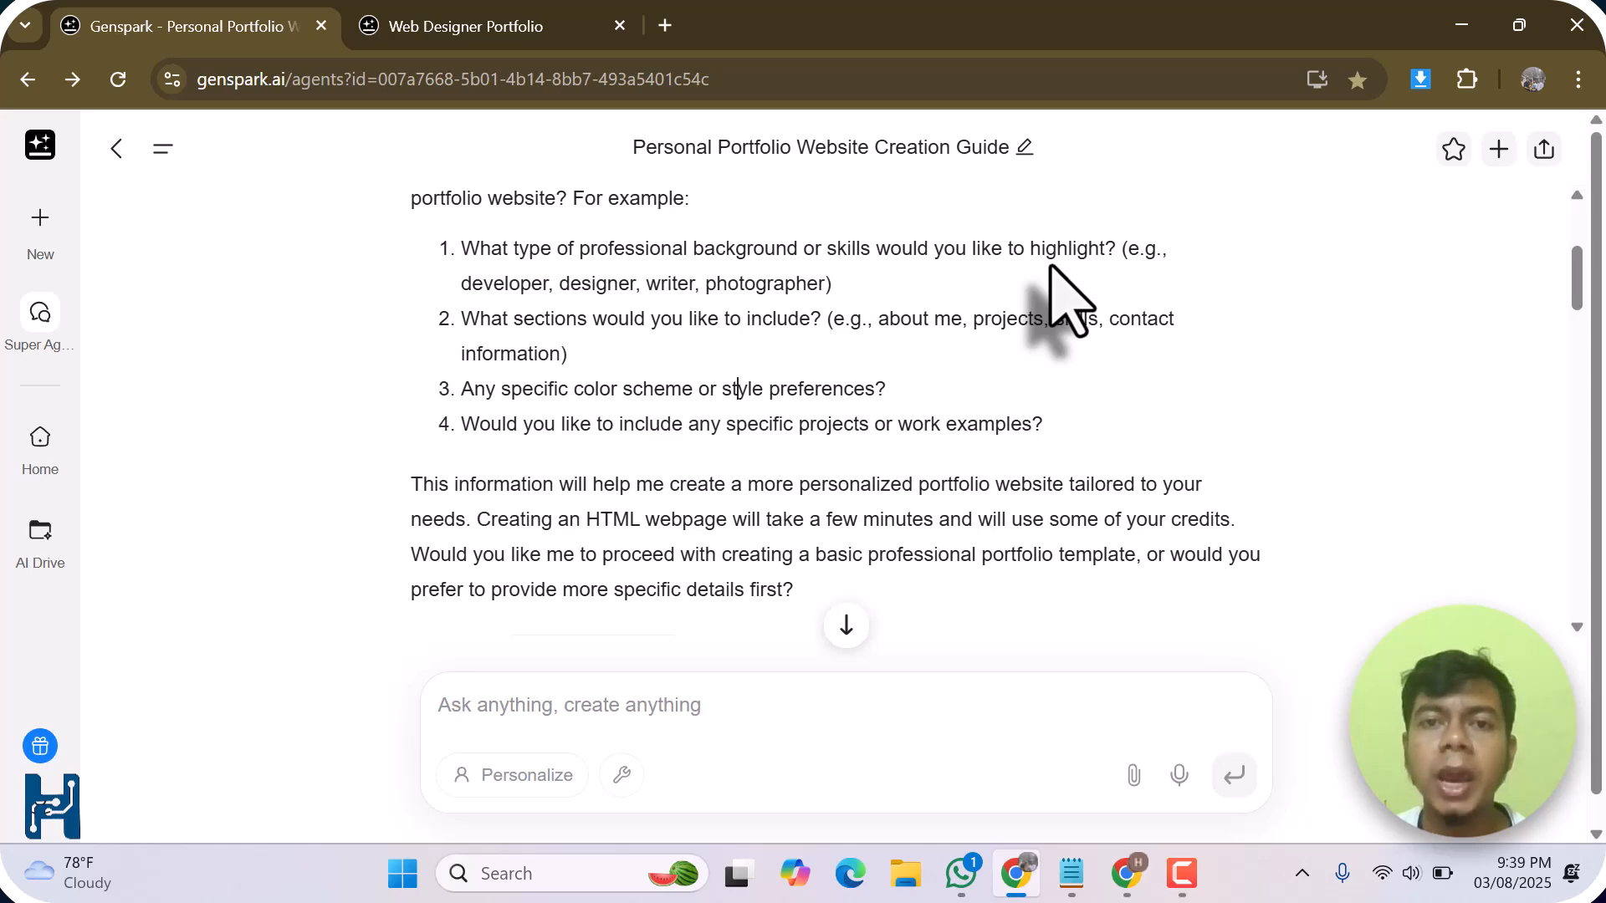
scroll(1050, 276, "down", 4)
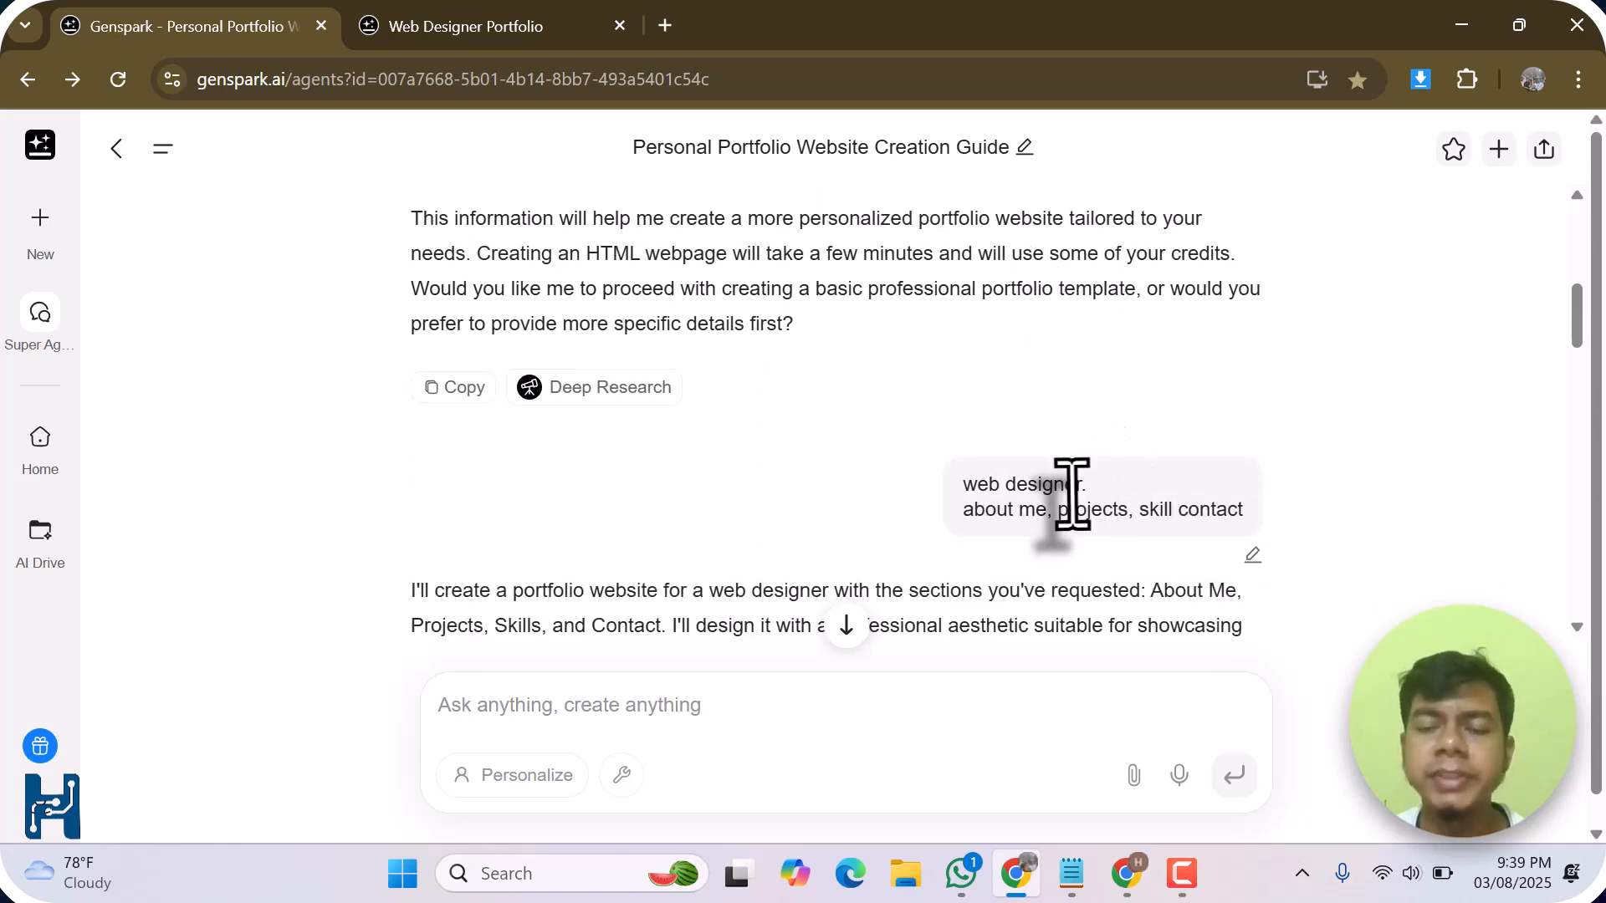
scroll(1070, 493, "up", 3)
scroll(1072, 493, "up", 1)
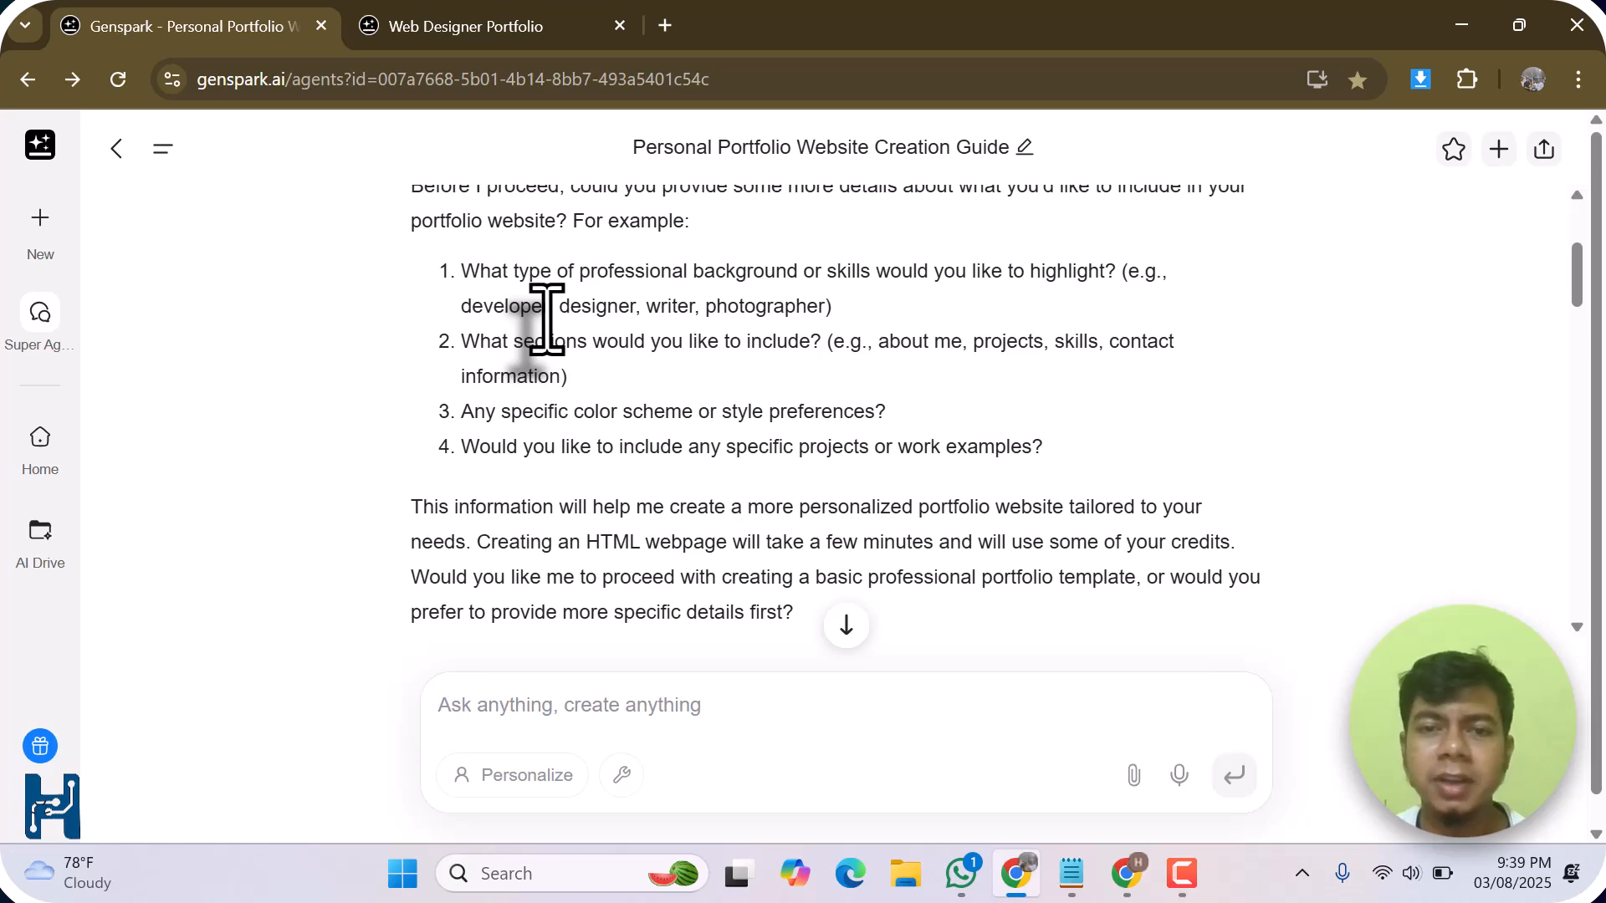
scroll(930, 470, "down", 5)
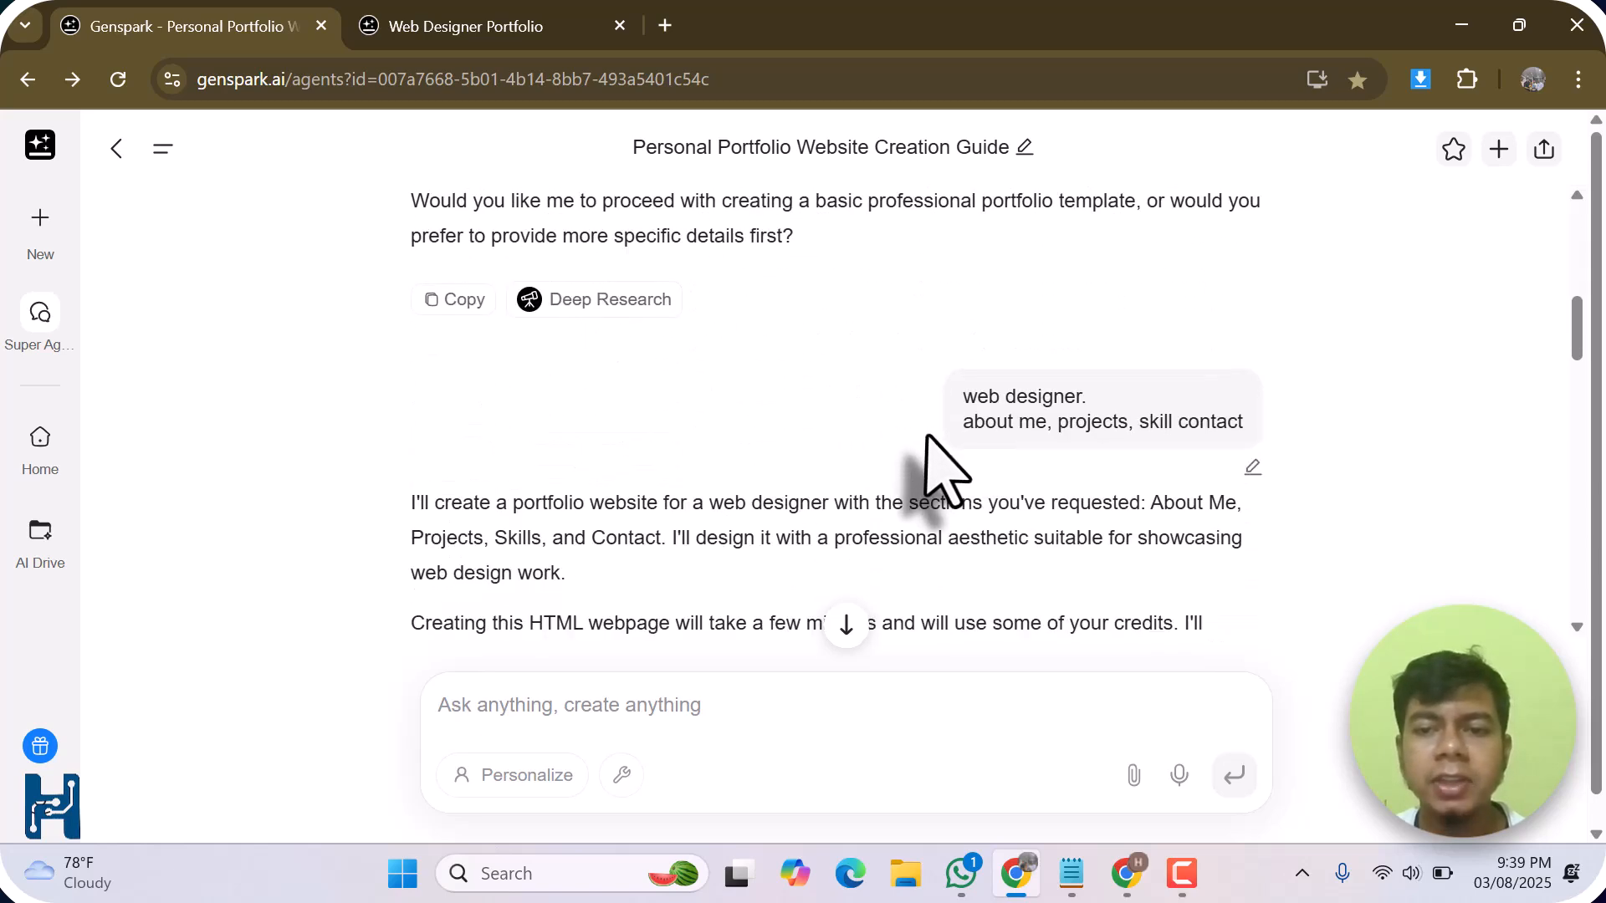
scroll(825, 376, "up", 4)
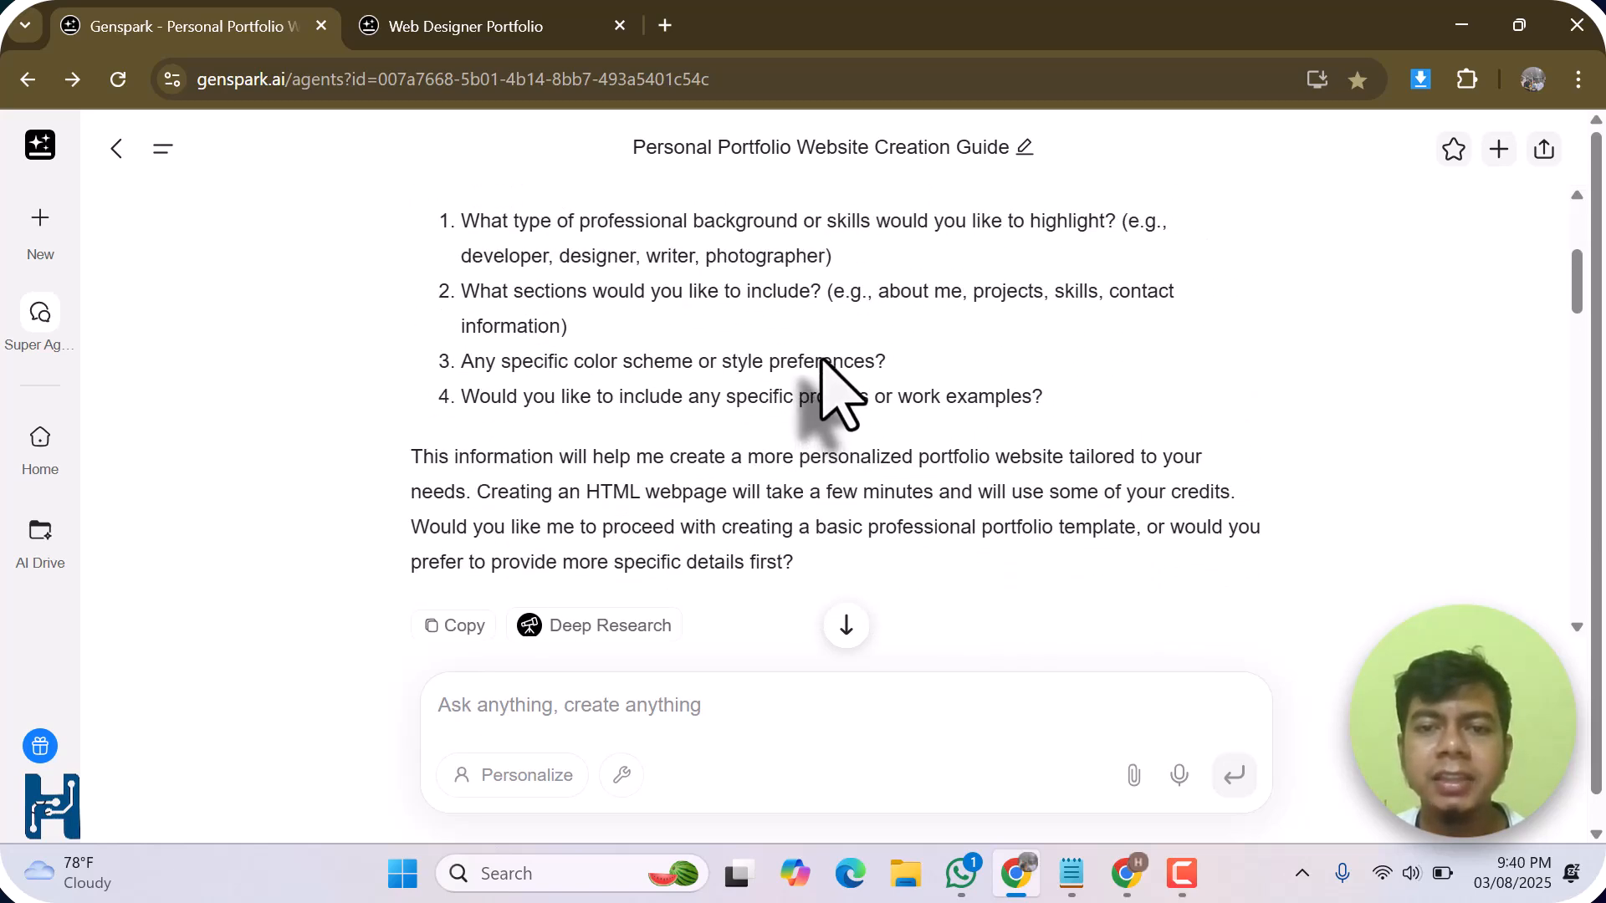
scroll(822, 368, "down", 3)
scroll(836, 402, "down", 1)
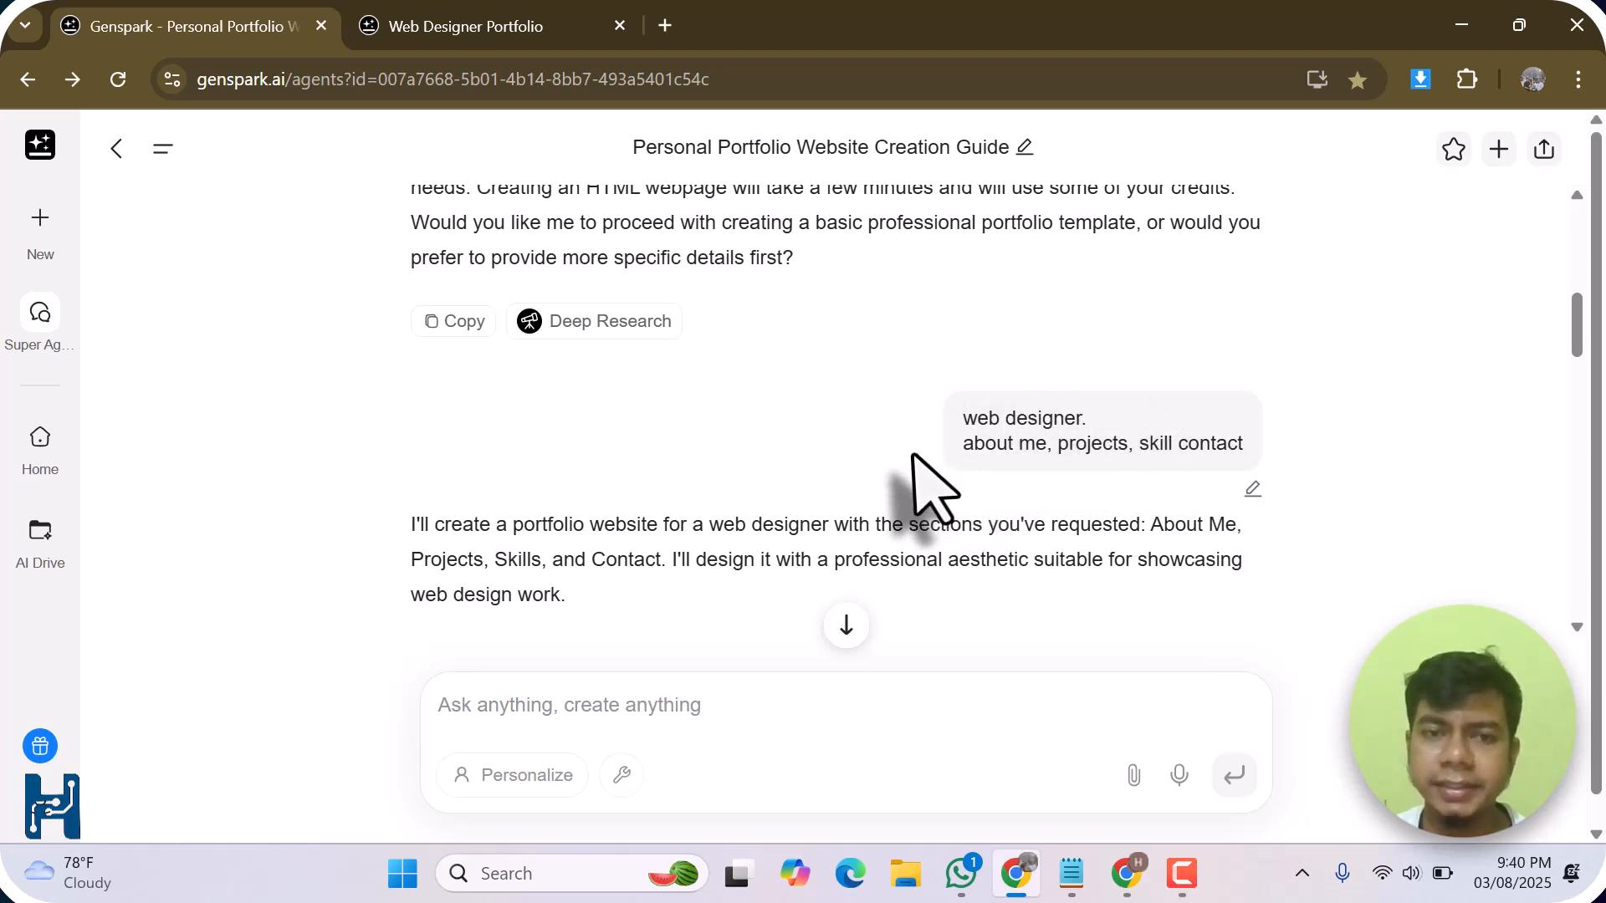
- Open the preview of the generated web_designer_portfolio page from the chat and look through its sections
scroll(920, 485, "down", 3)
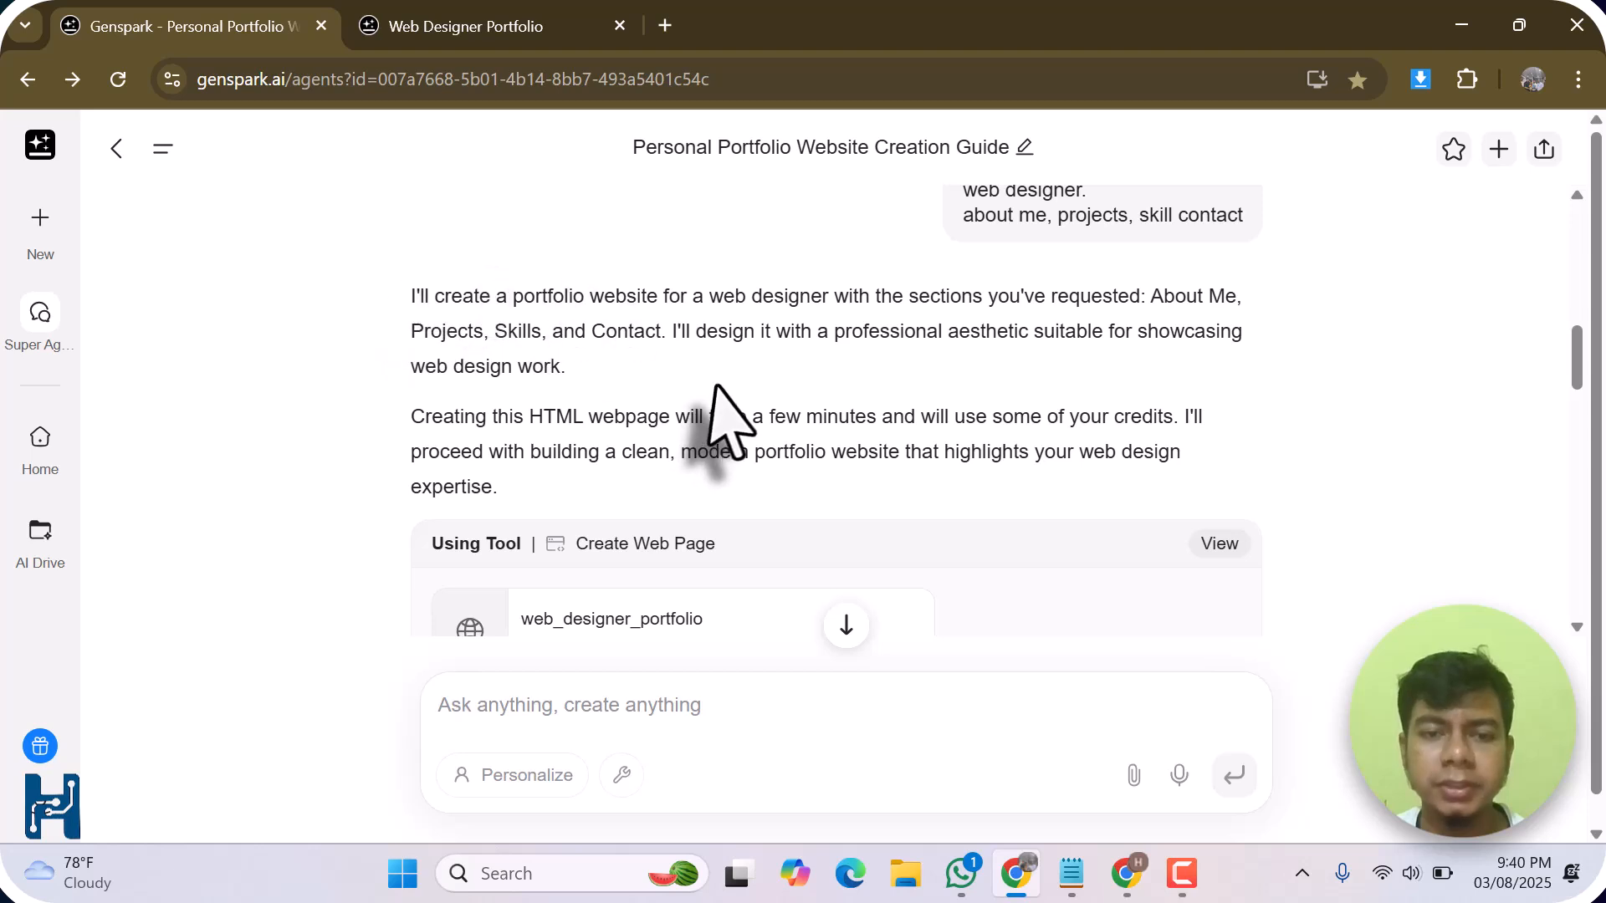
scroll(716, 401, "down", 2)
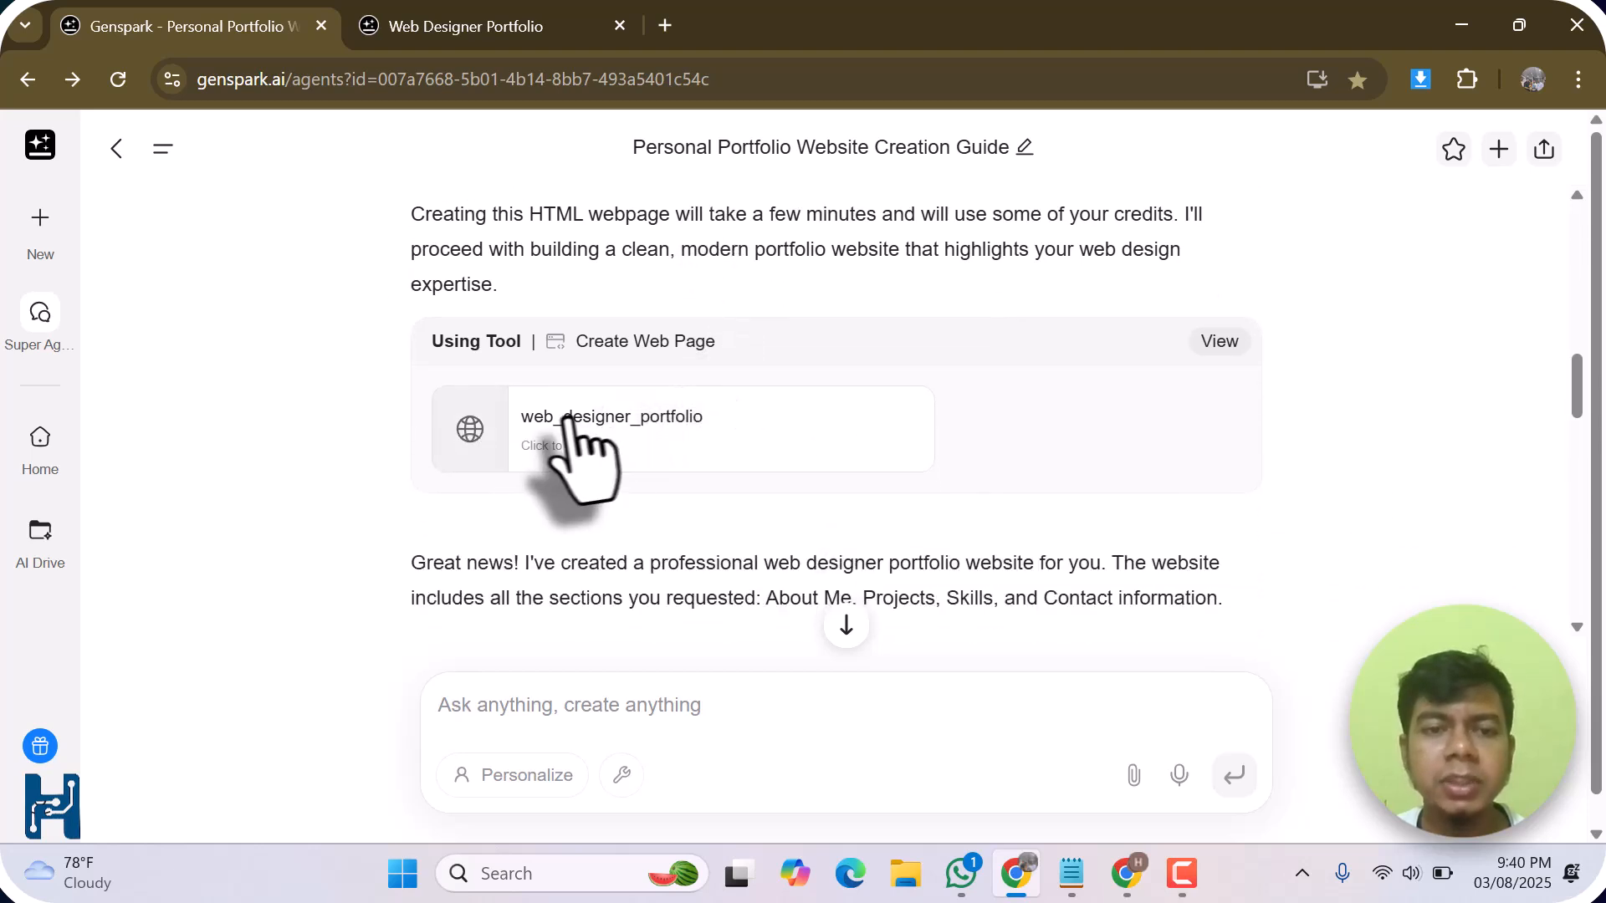
left_click(1218, 341)
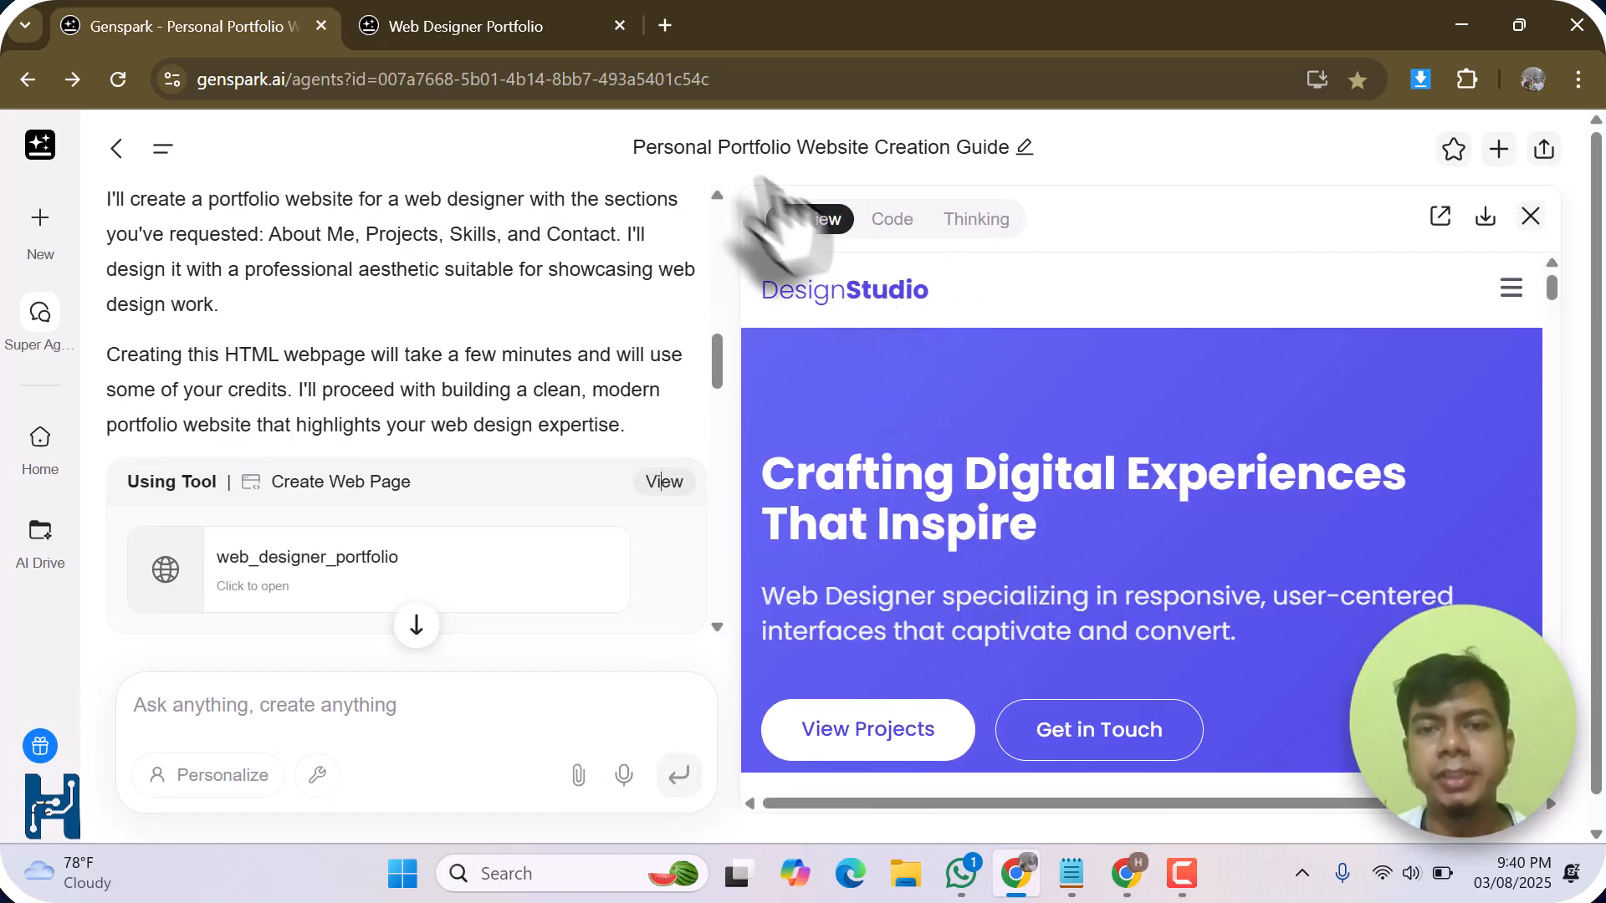
scroll(1024, 529, "down", 10)
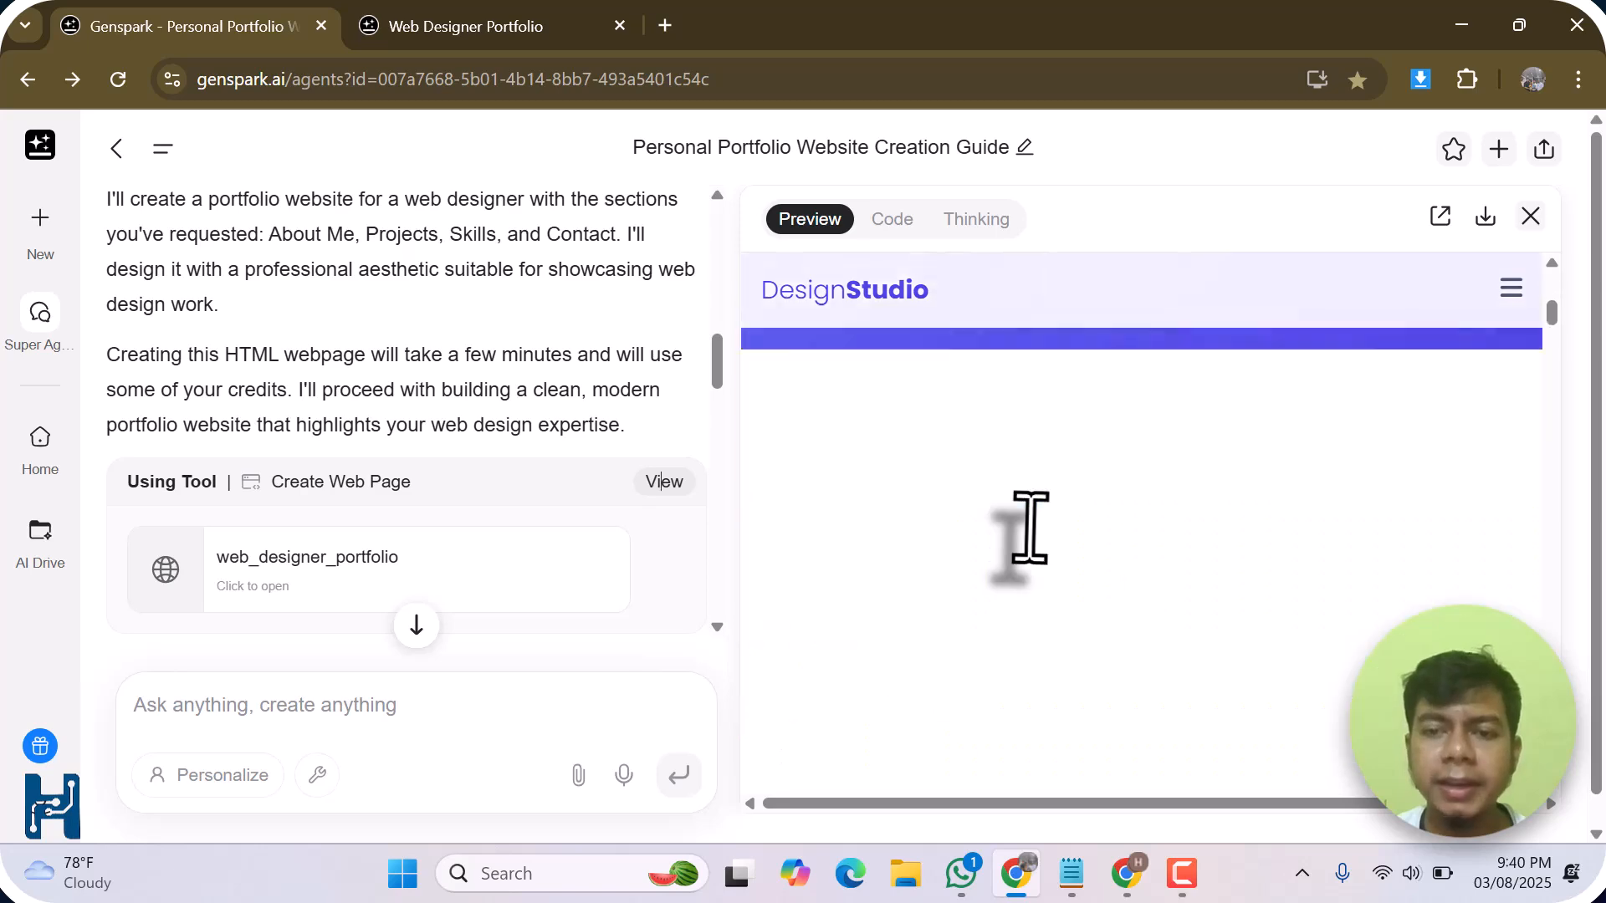
scroll(1029, 528, "down", 5)
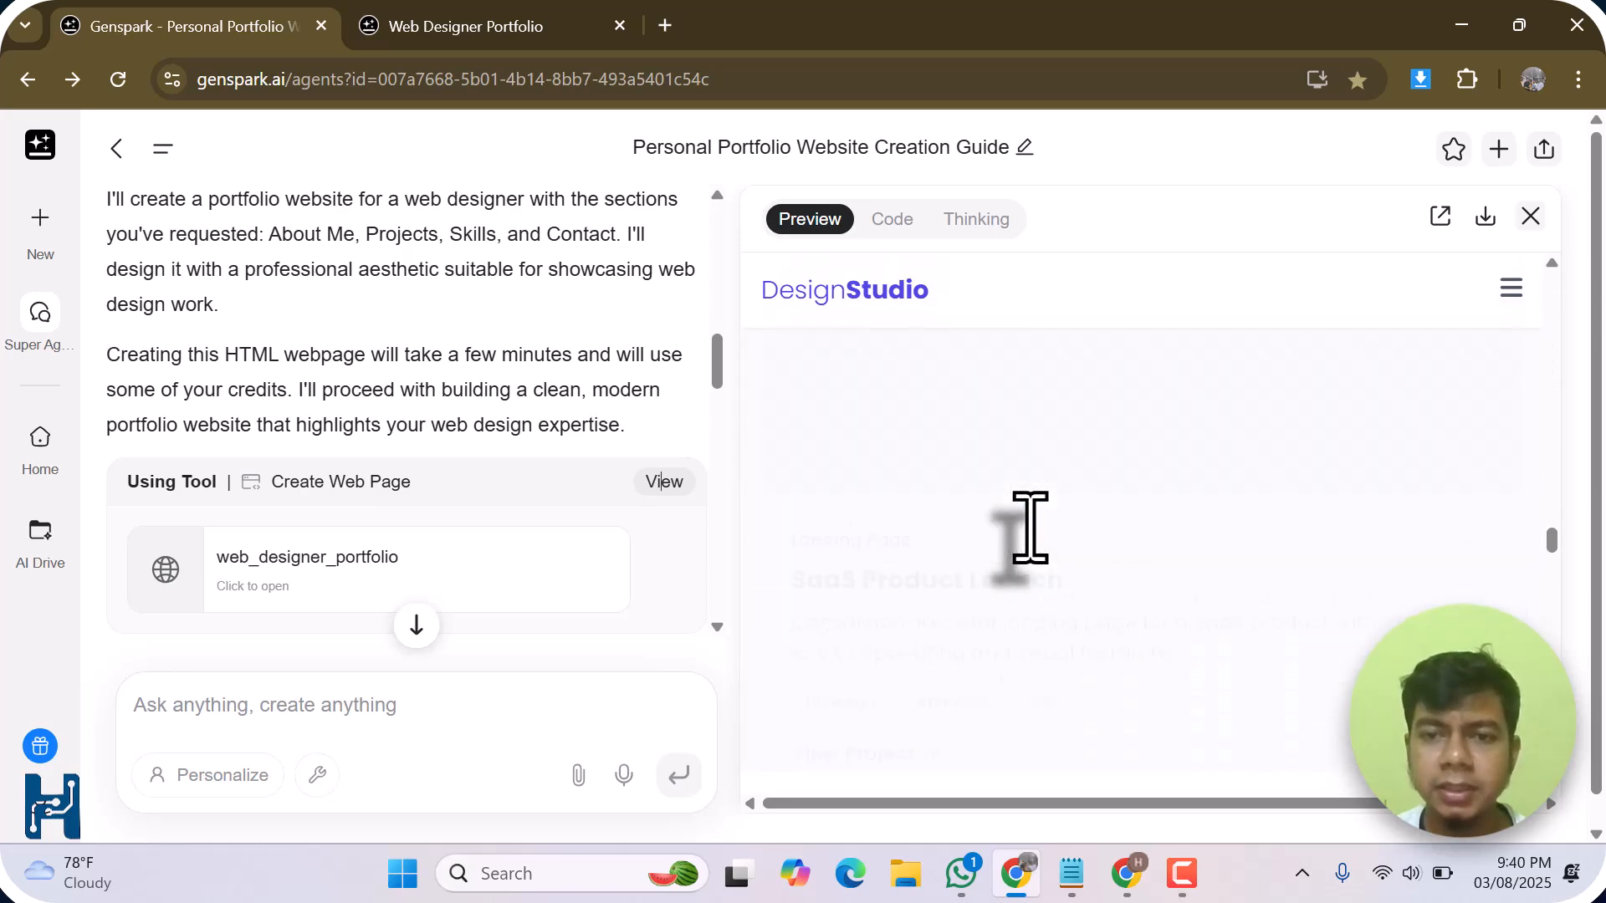
scroll(1029, 529, "up", 15)
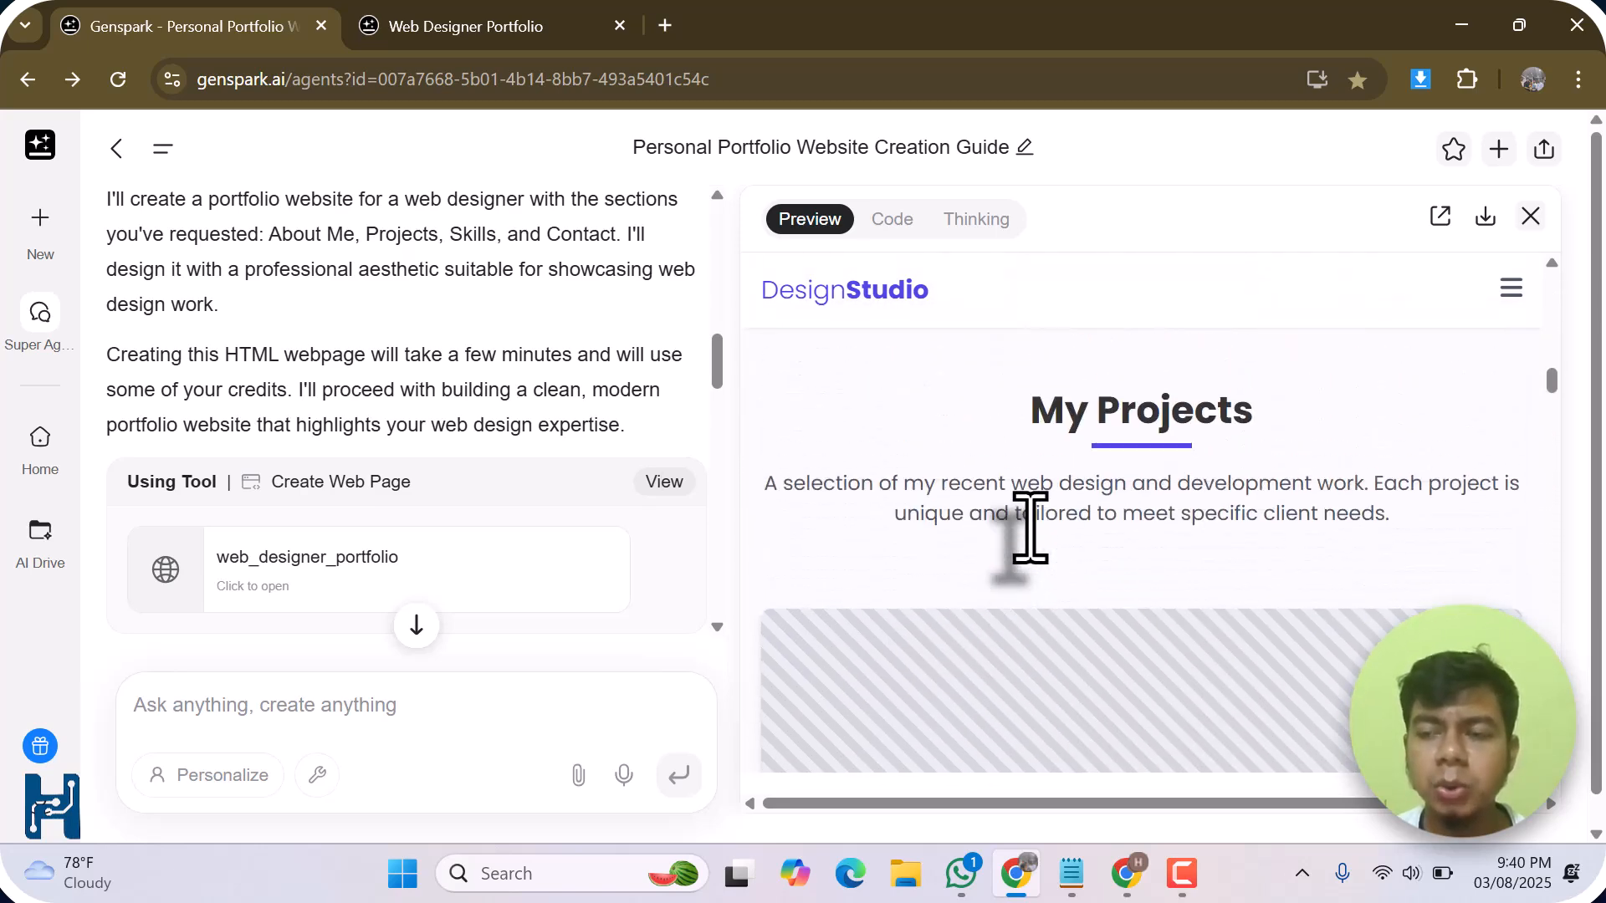
scroll(1073, 547, "down", 5)
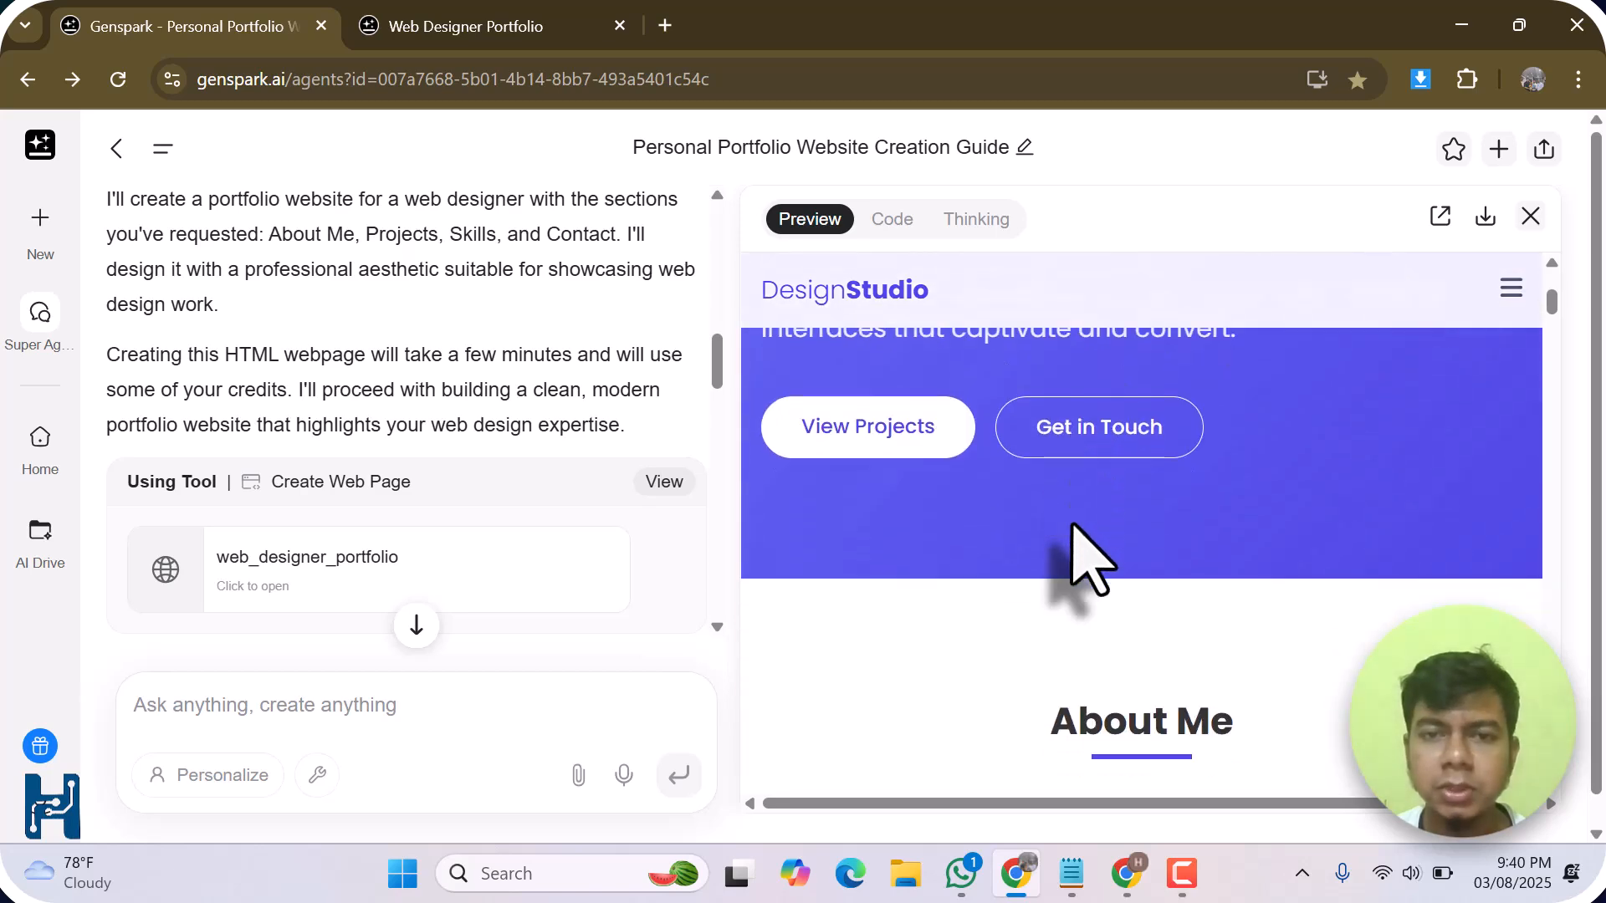
- View the source code of the generated web_designer_portfolio page and close its preview
scroll(1070, 535, "up", 5)
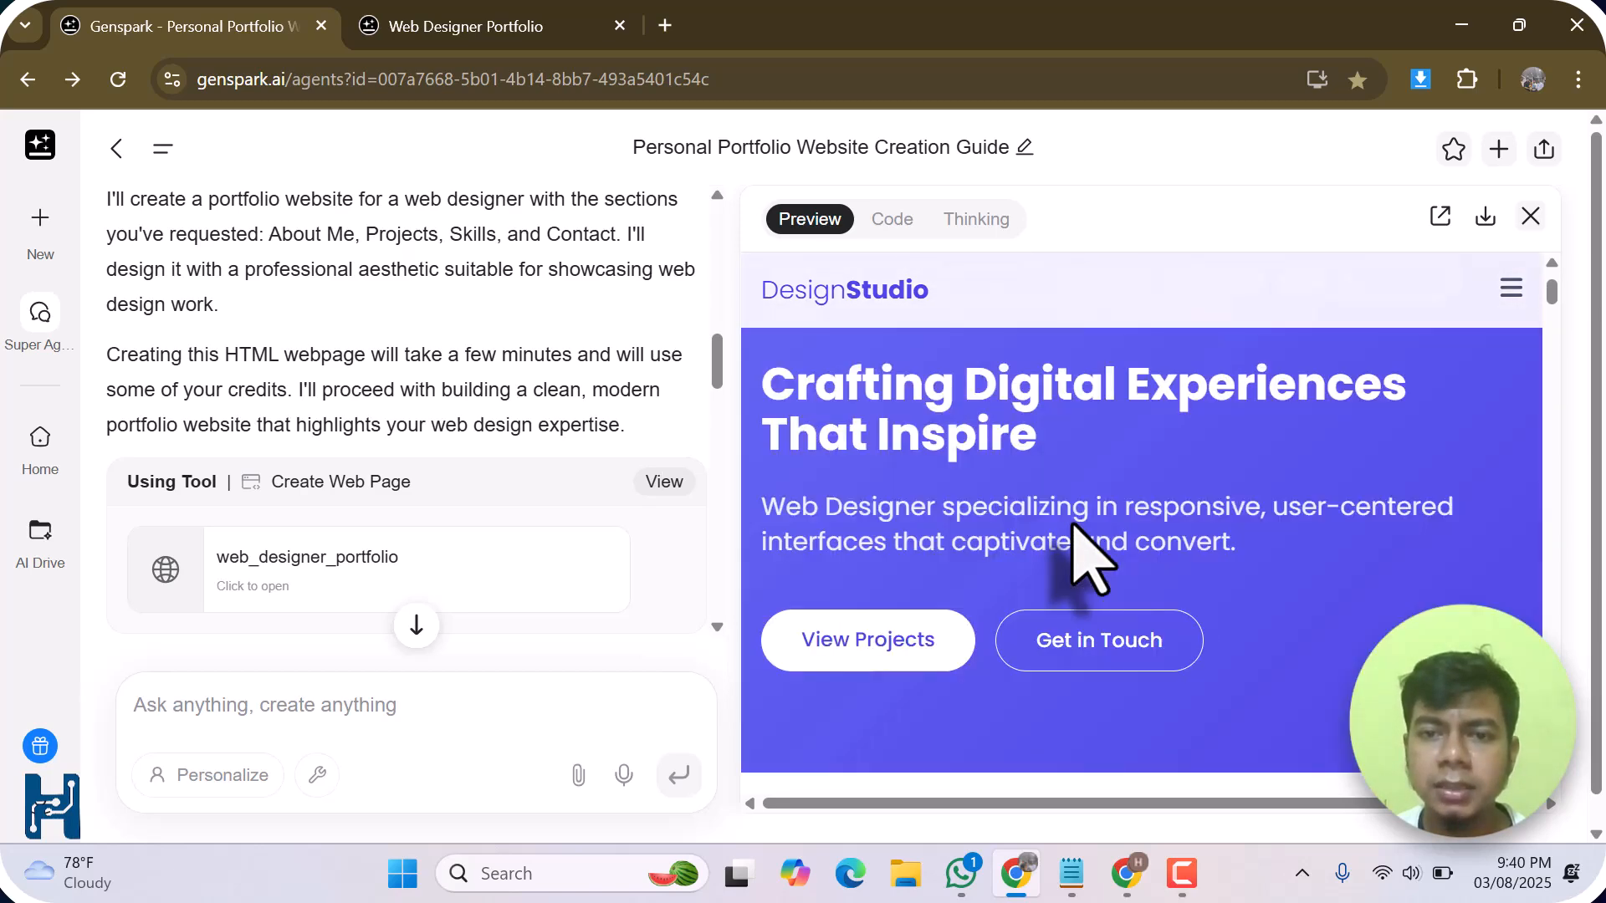
left_click(889, 219)
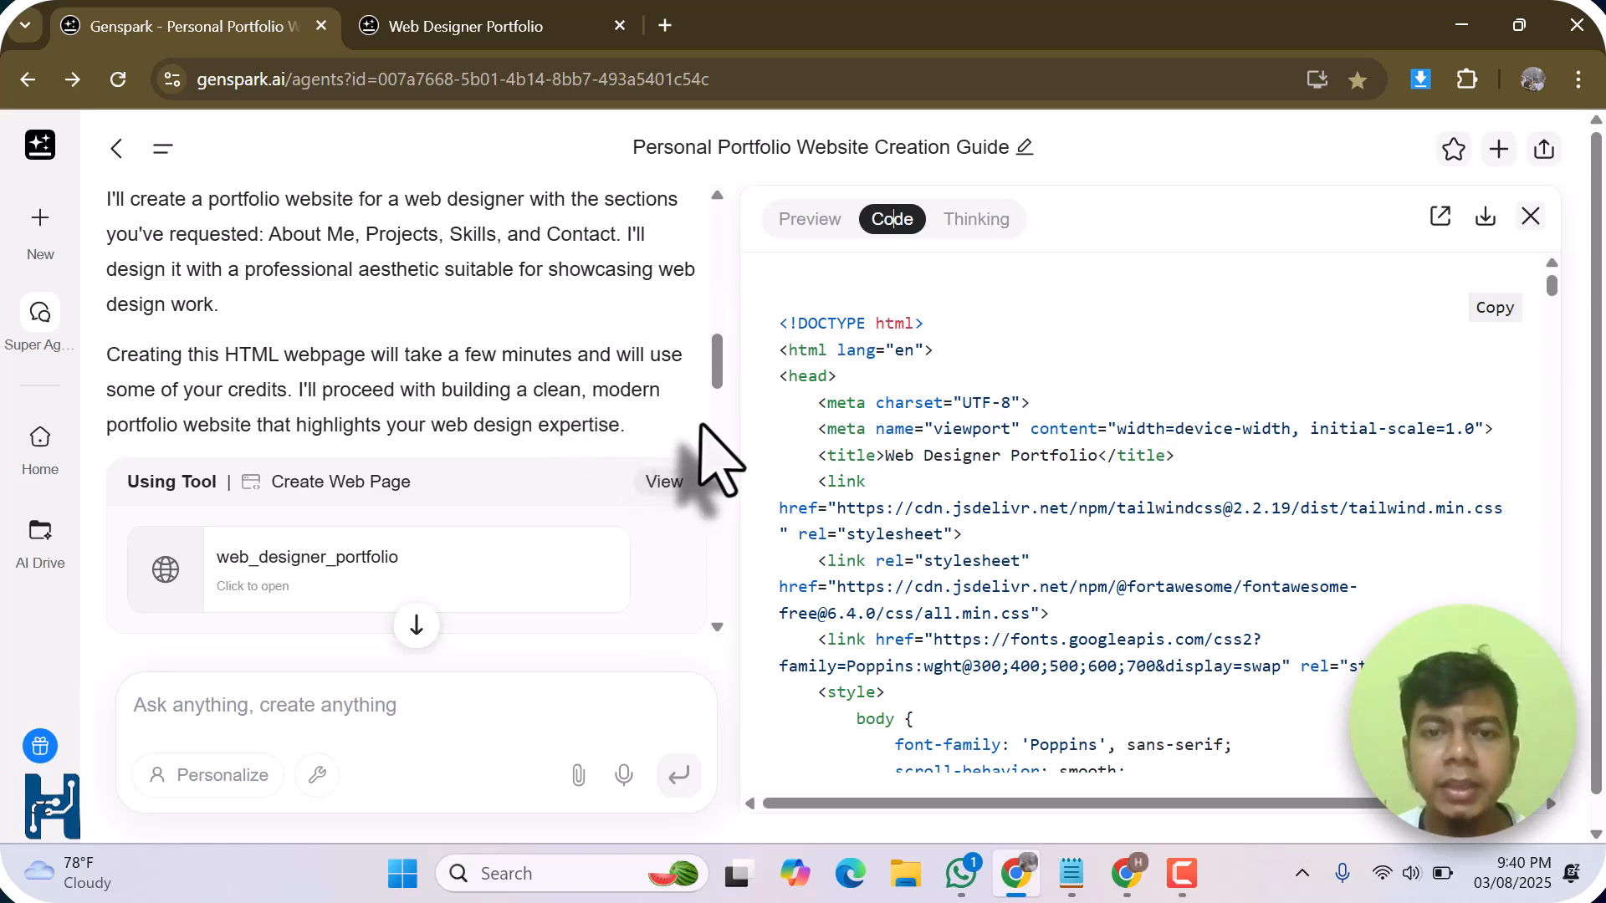
left_click(1531, 215)
- Find the assistant's completion message in the chat and open the live website link "Professional Web Designer Portfolio"
scroll(1006, 430, "down", 5)
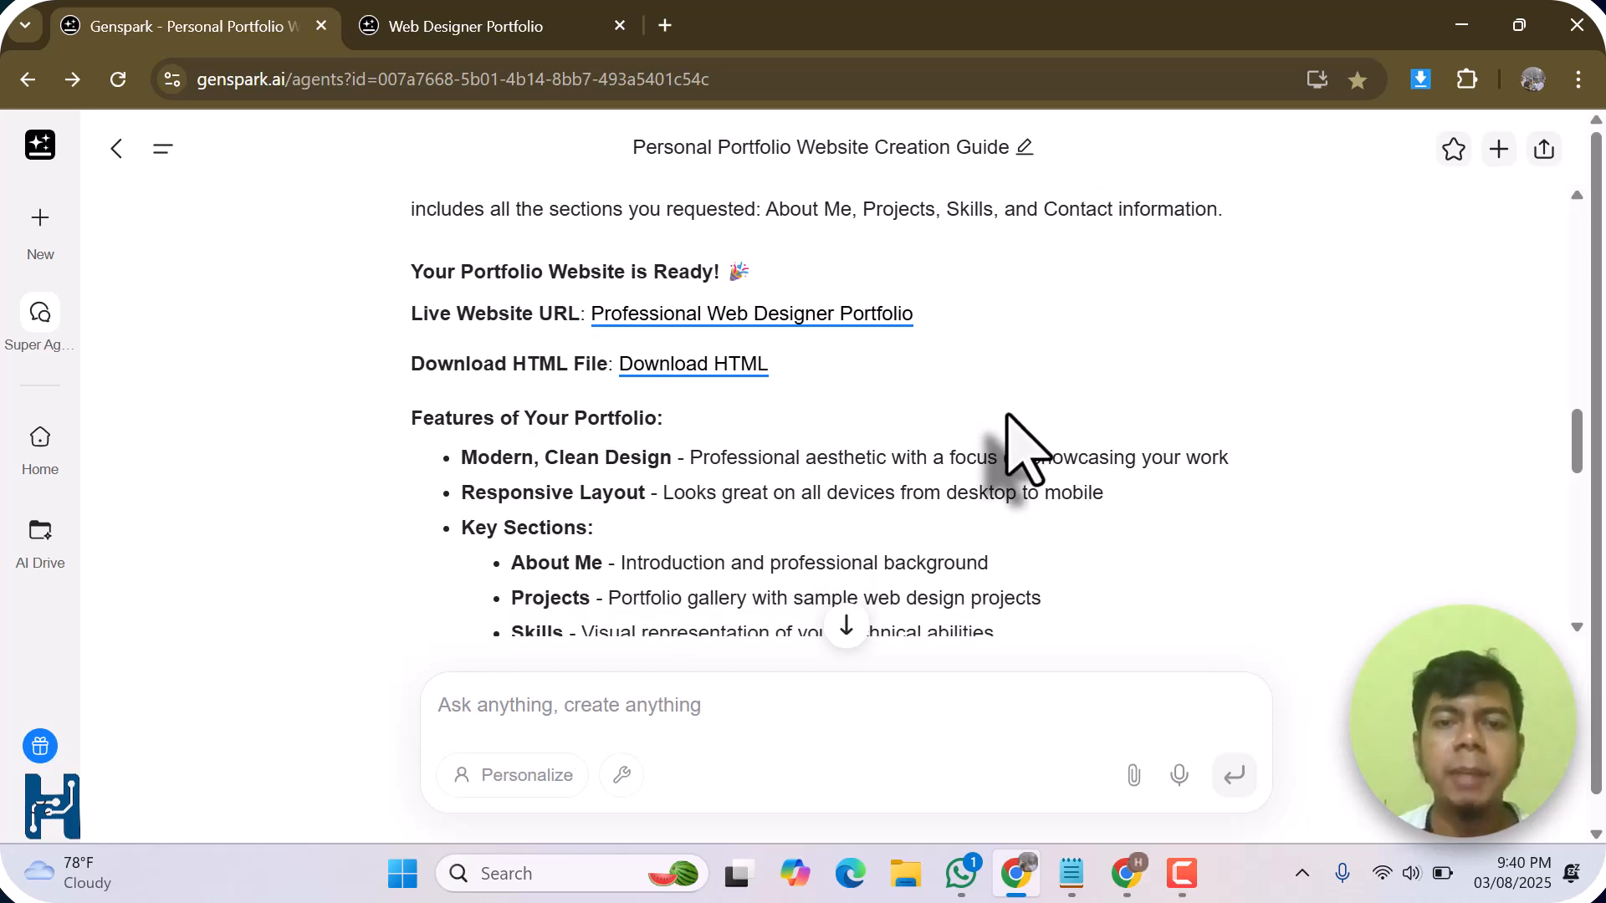
scroll(1008, 416, "up", 1)
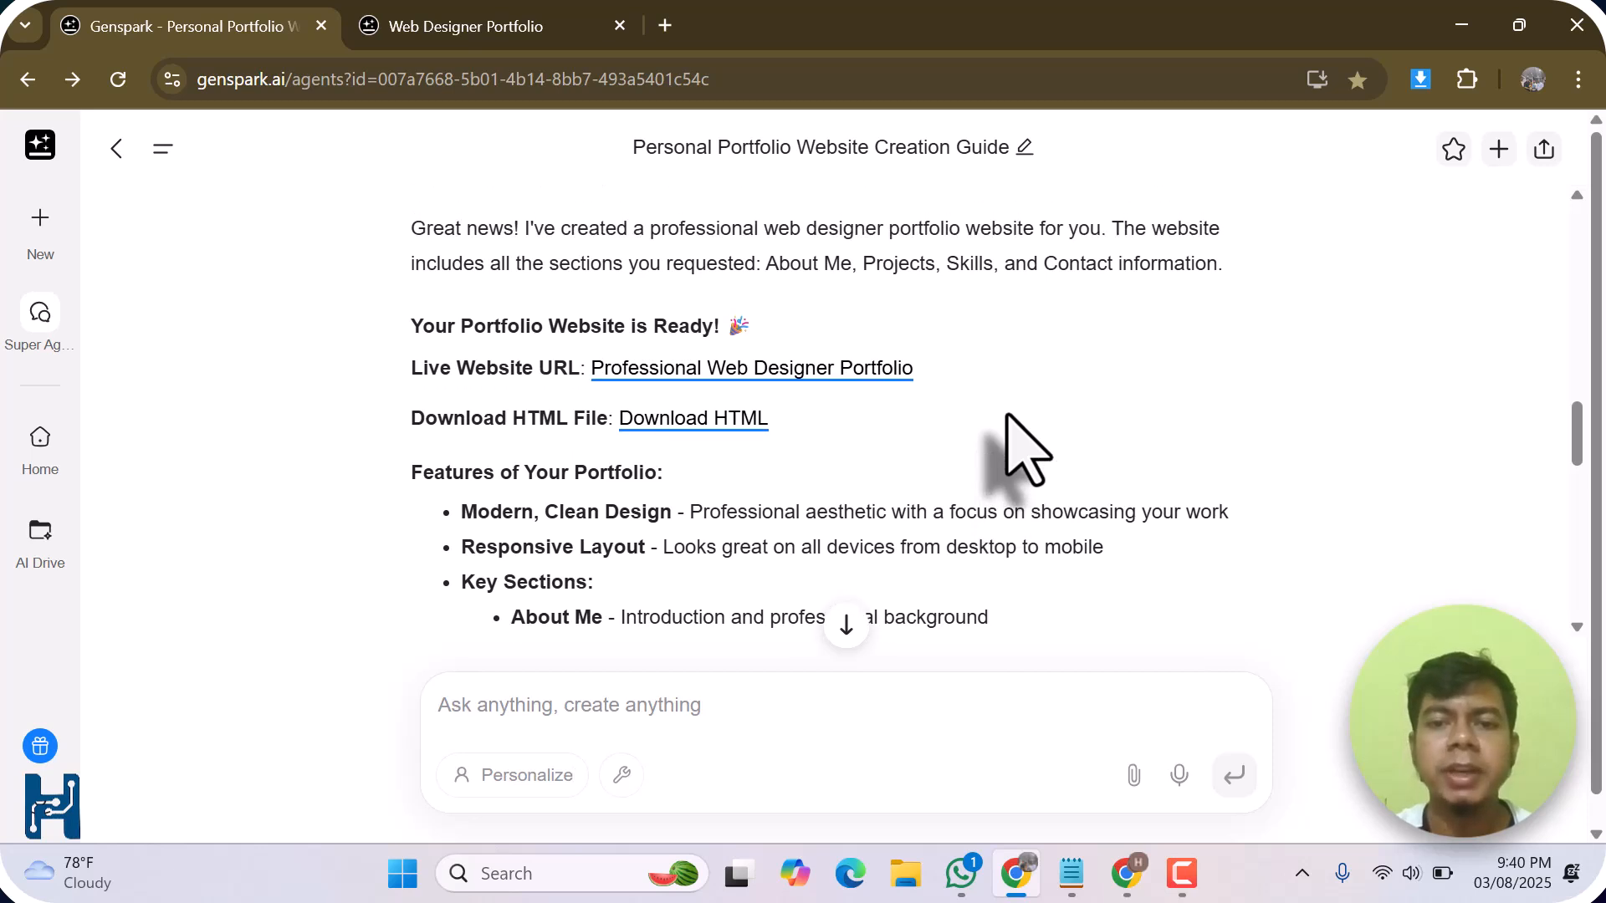
left_click_drag(598, 368, 913, 369)
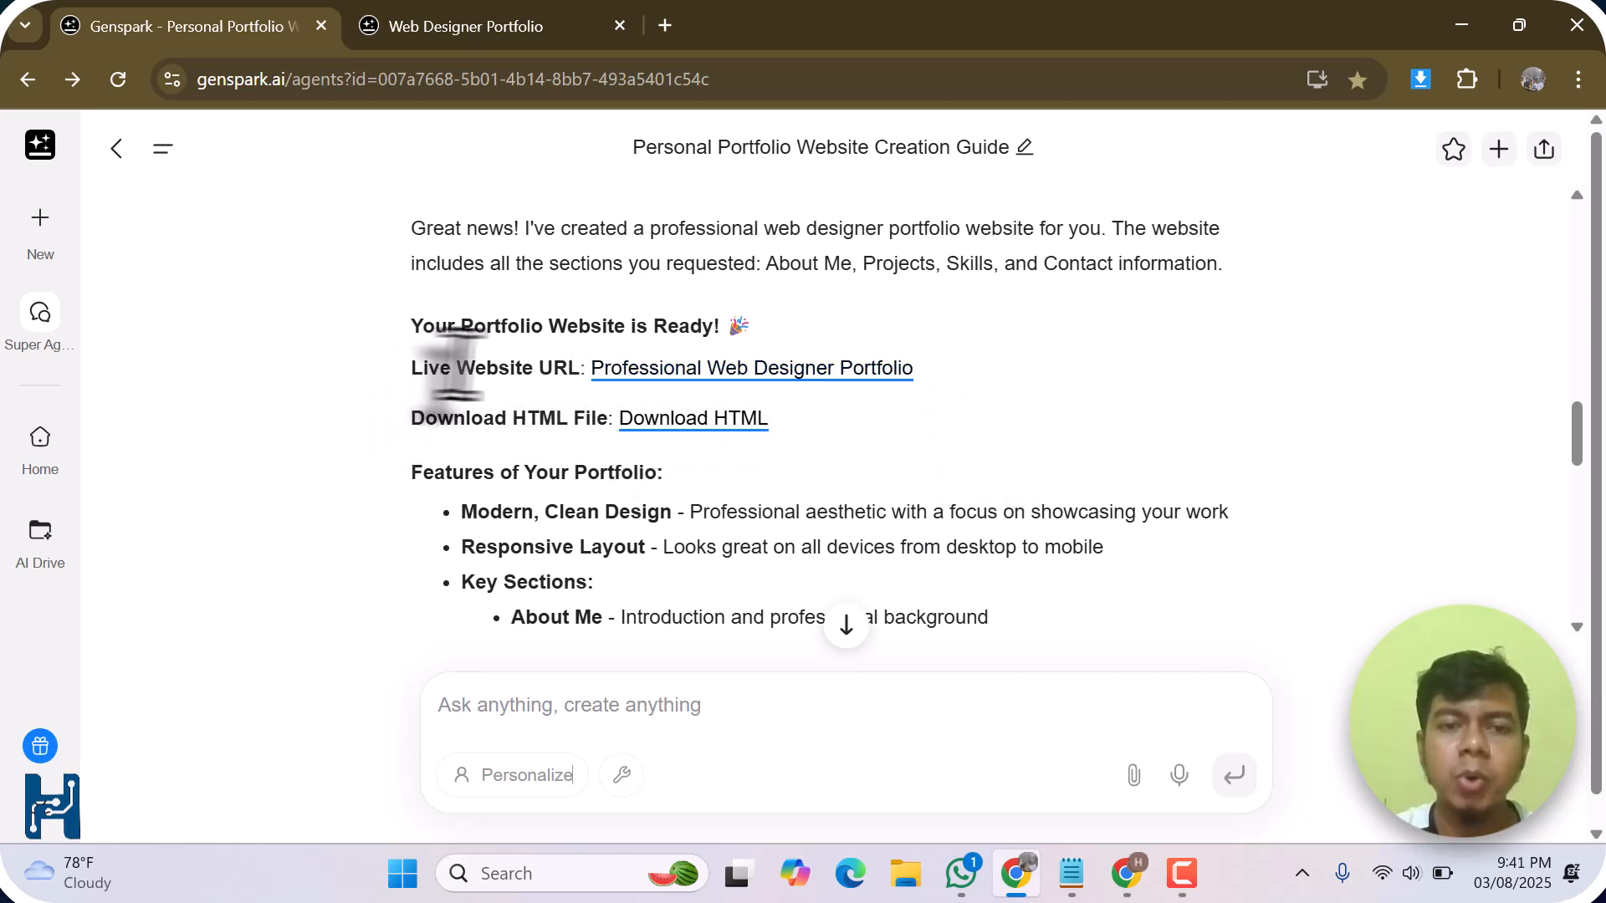
left_click(796, 369)
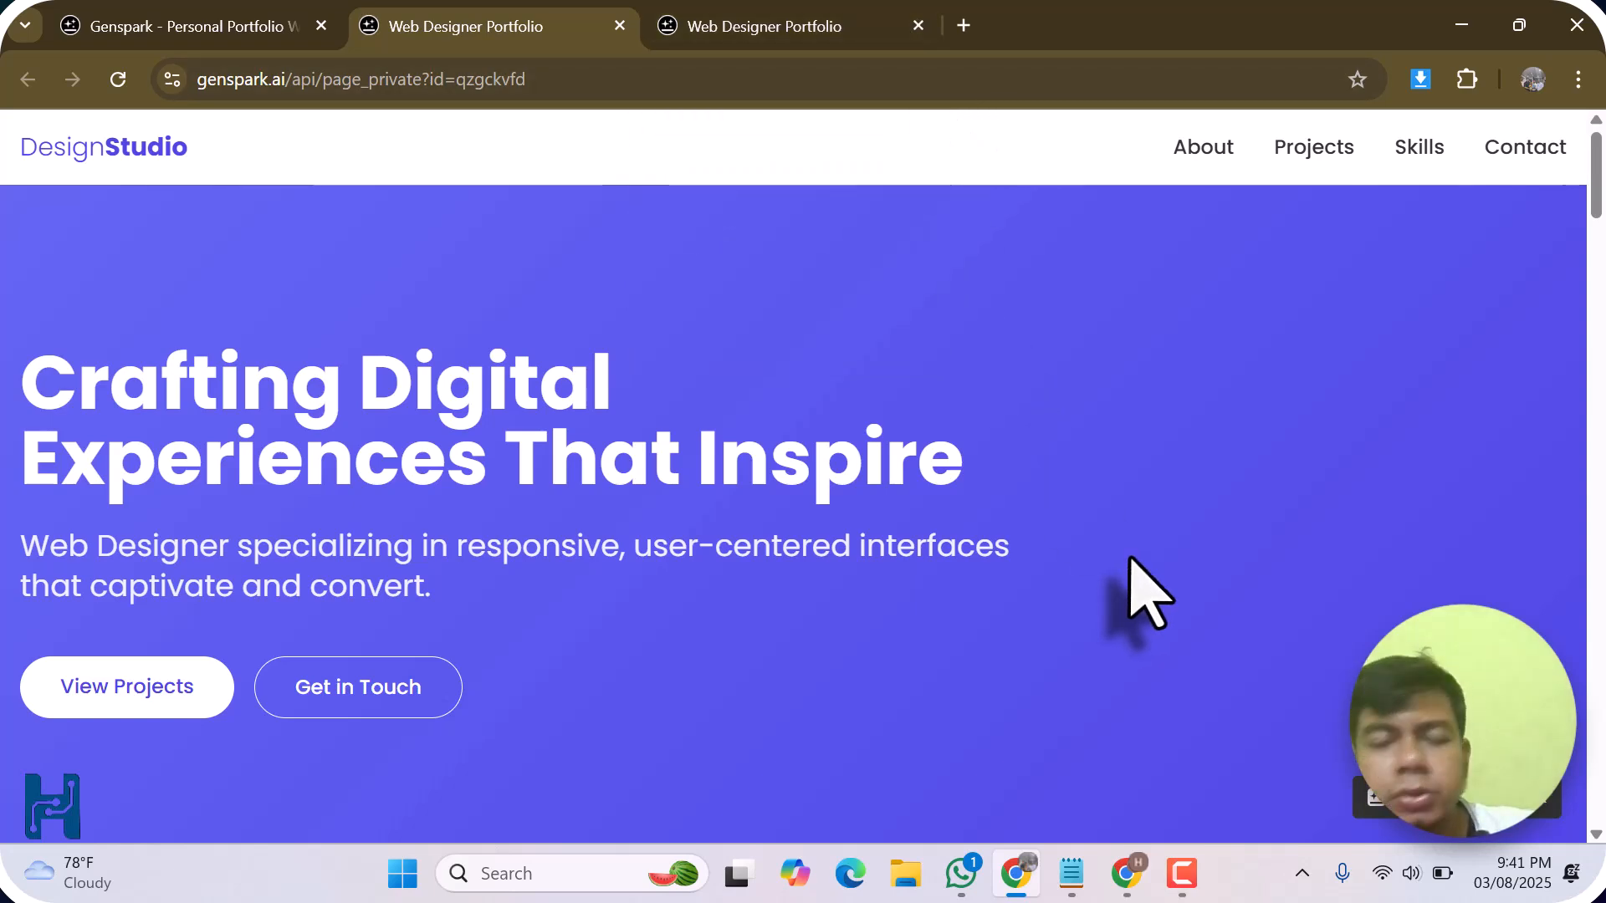
- Look over the live portfolio's opening banner and go to its About section to read the designer introduction
scroll(1146, 594, "down", 4)
scroll(1146, 594, "up", 4)
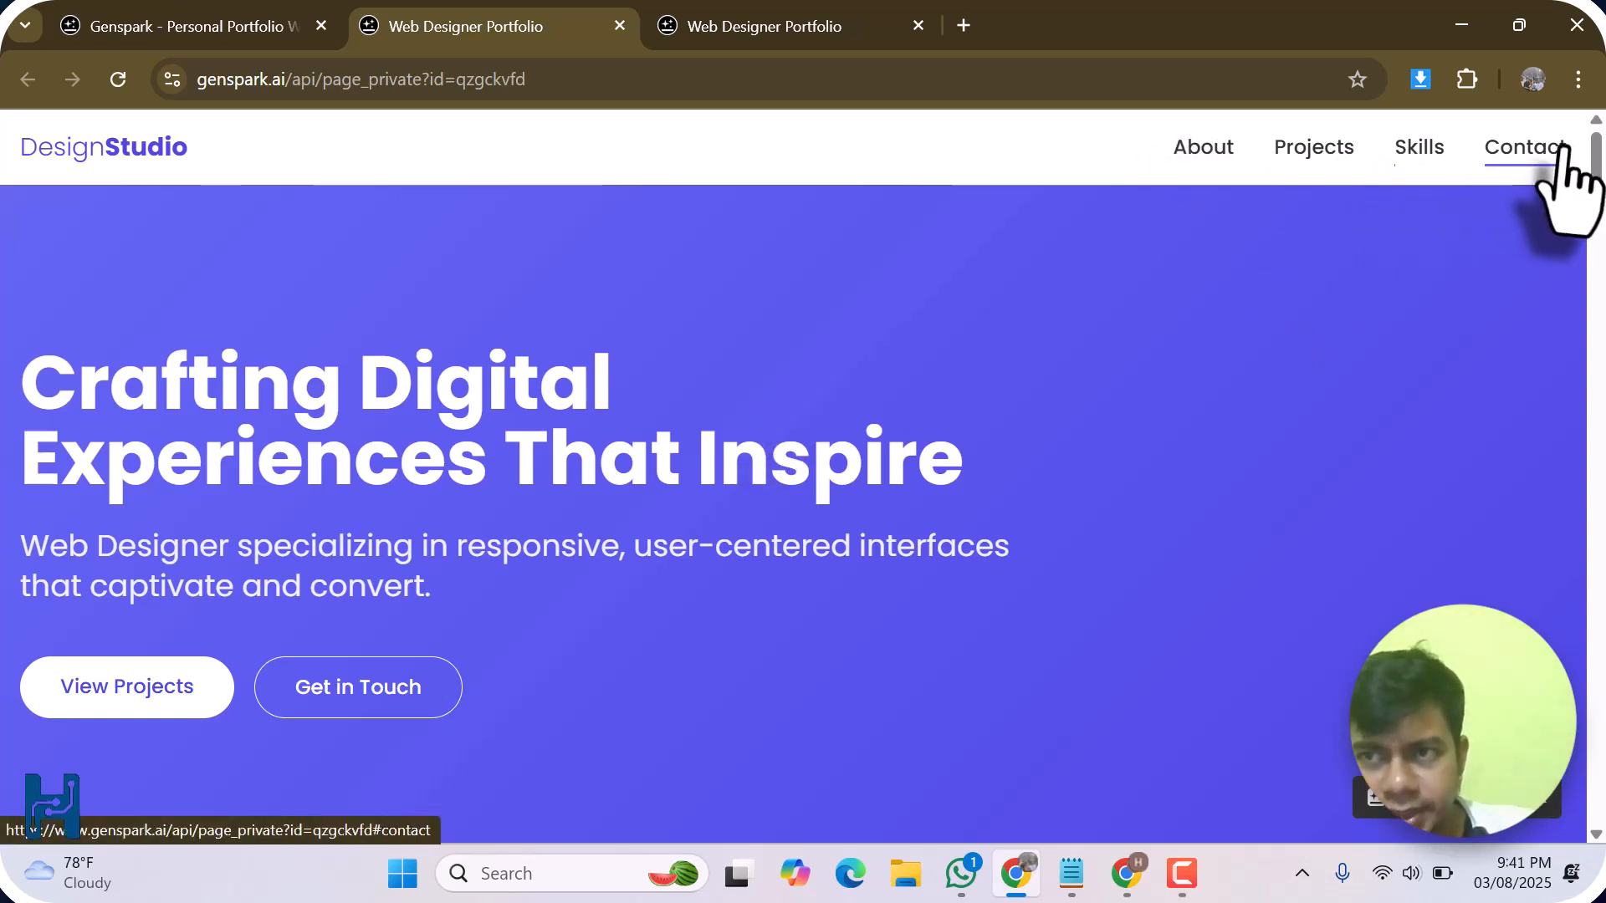
left_click(1202, 167)
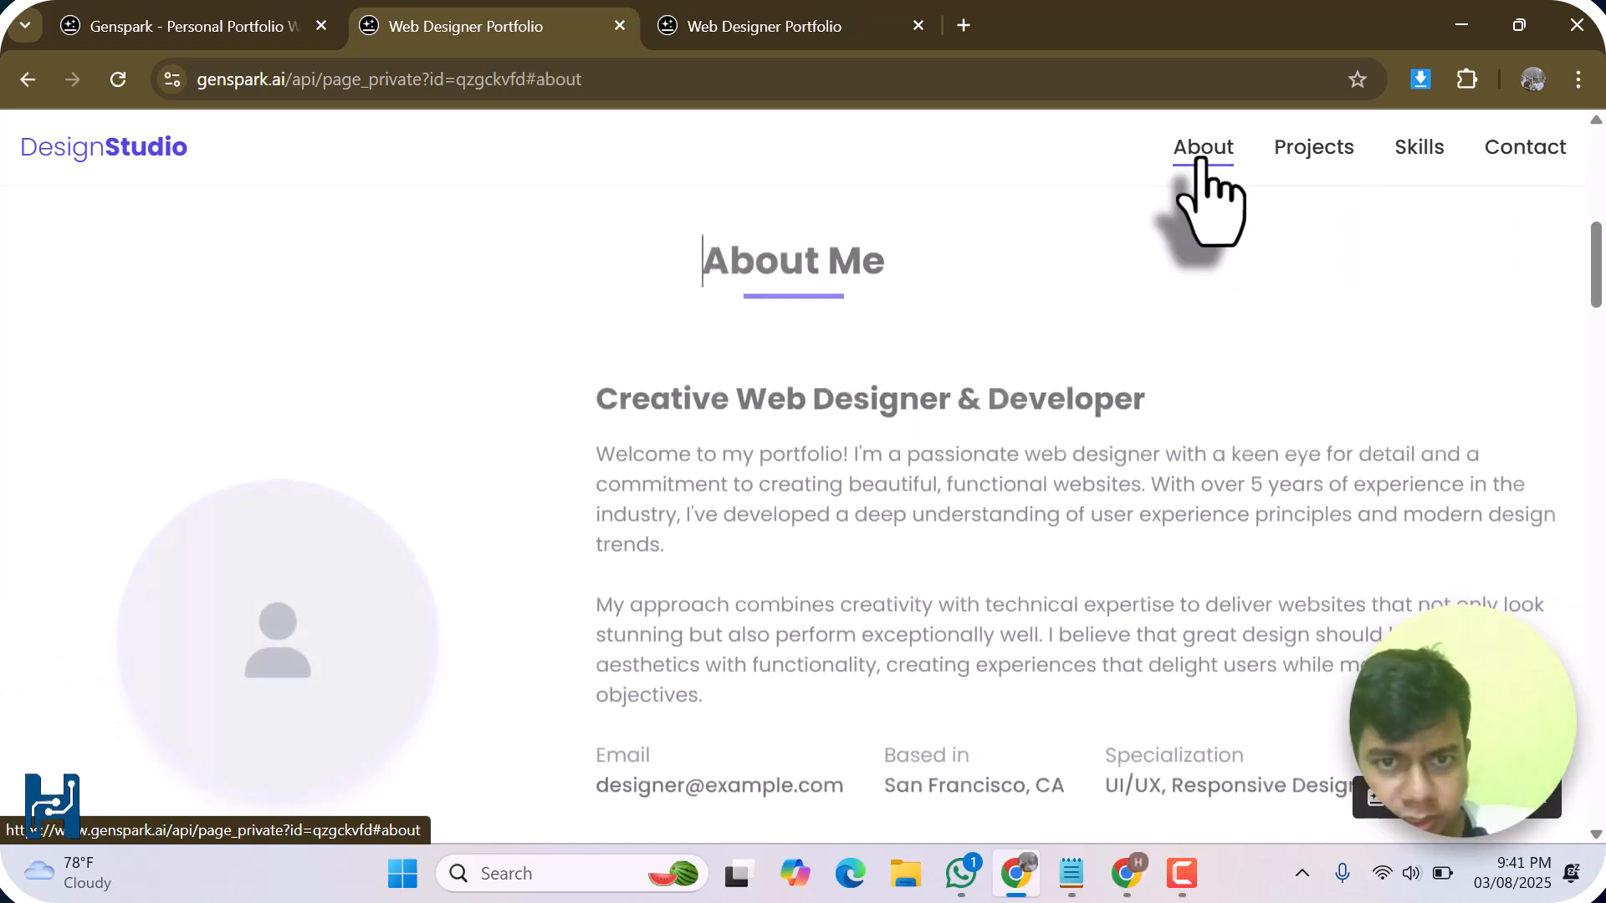
scroll(629, 251, "down", 1)
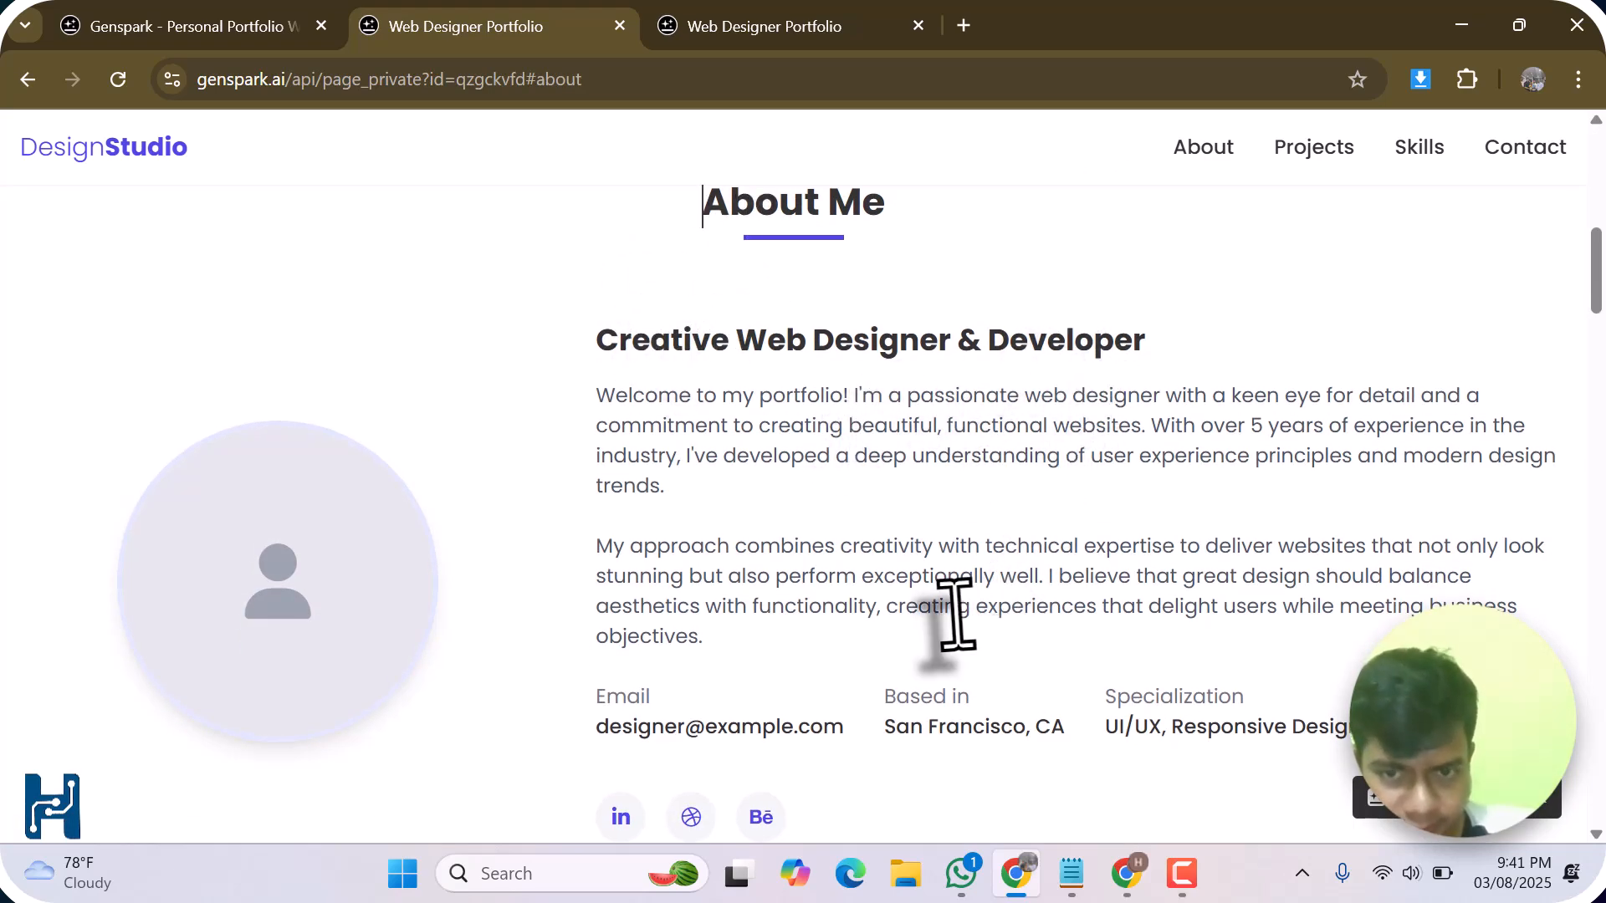
scroll(956, 614, "down", 1)
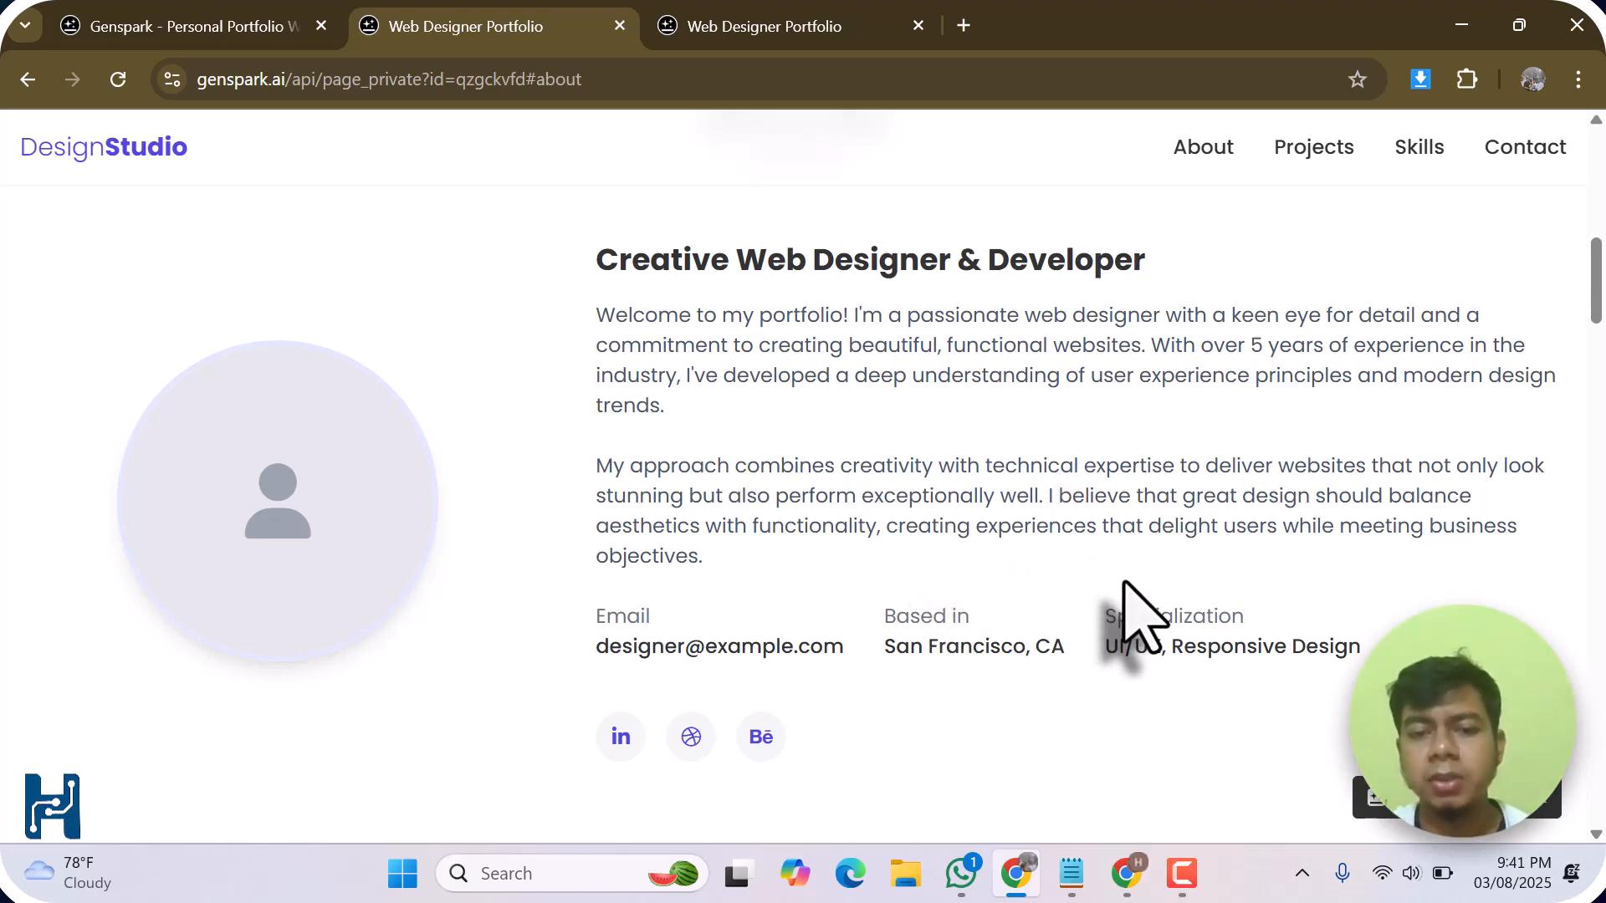
- Go to the portfolio's Projects section and examine all of the sample project cards
left_click(1319, 158)
scroll(862, 377, "down", 3)
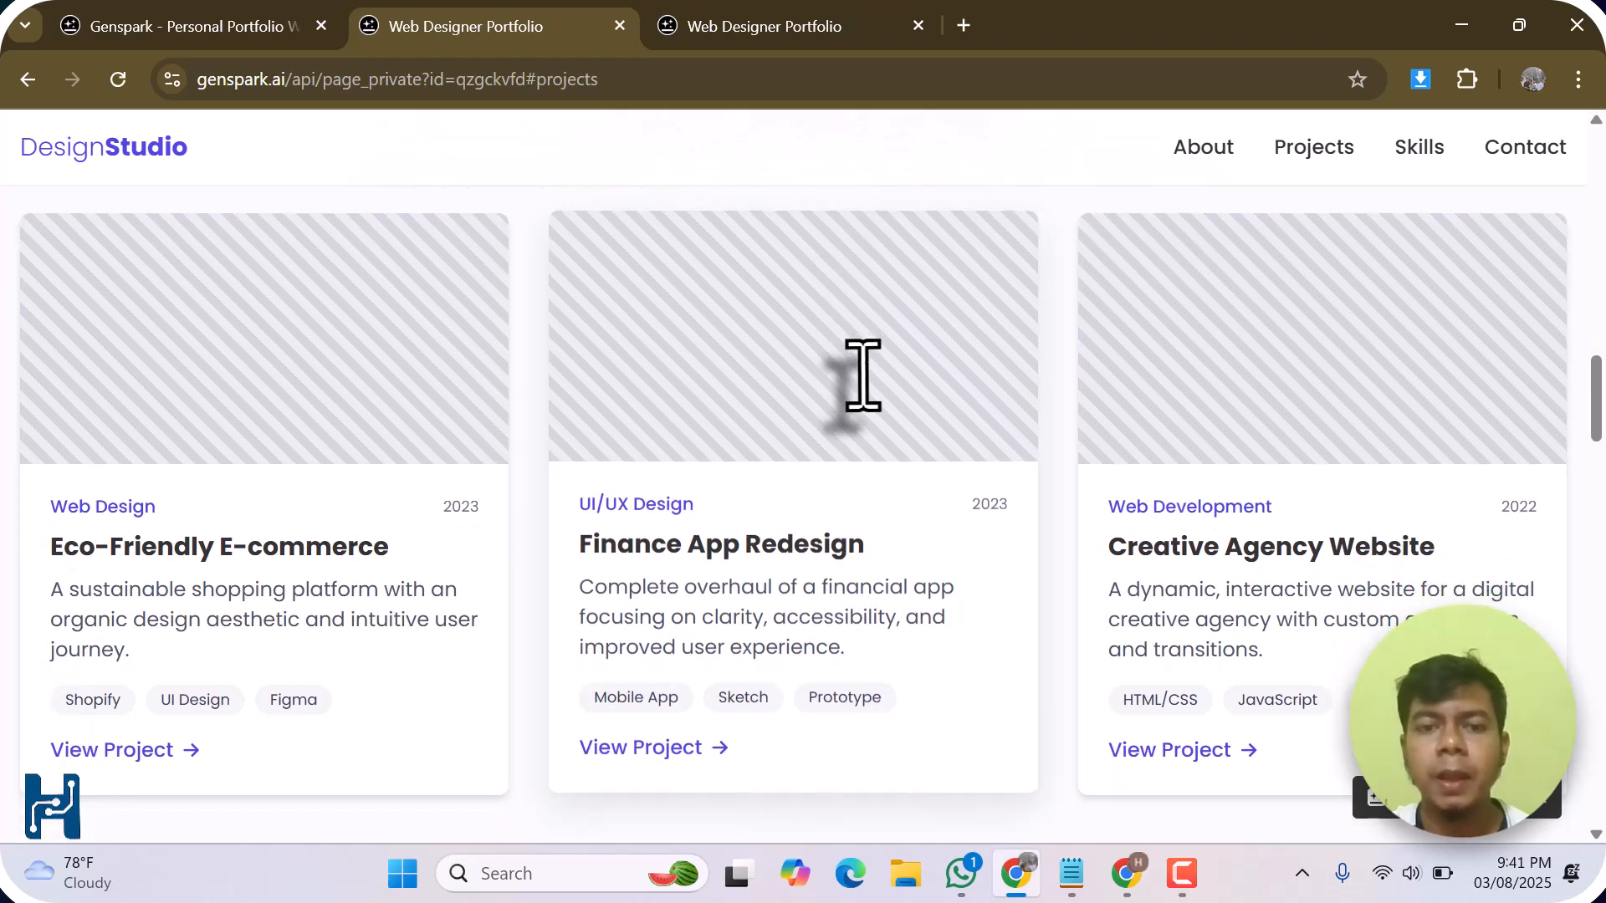
scroll(862, 376, "up", 2)
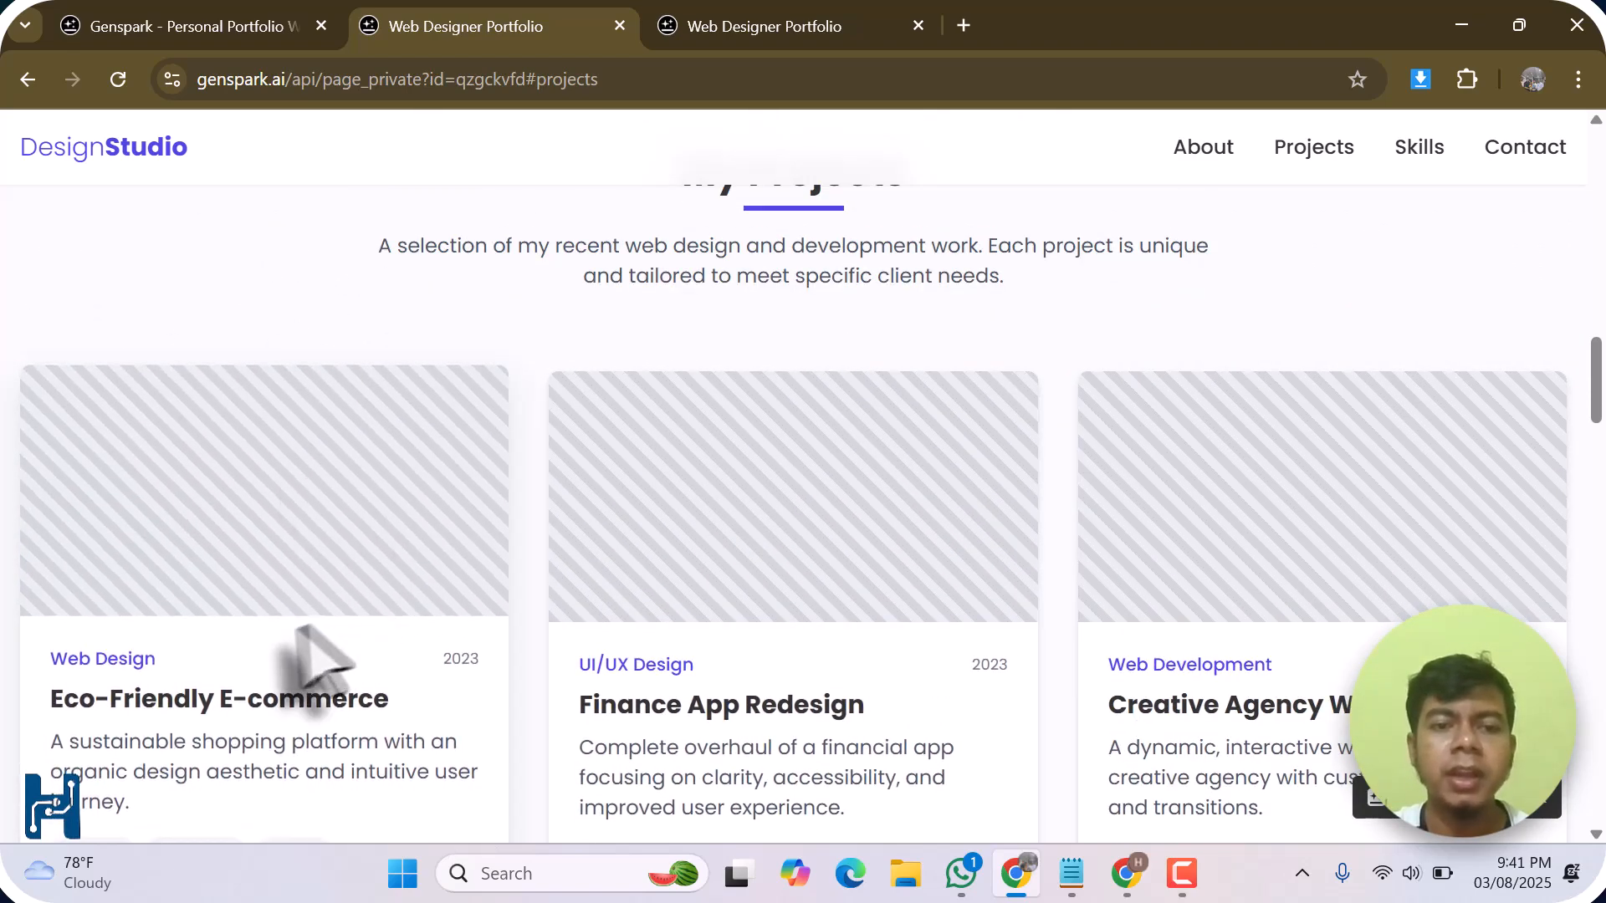
scroll(928, 619, "down", 1)
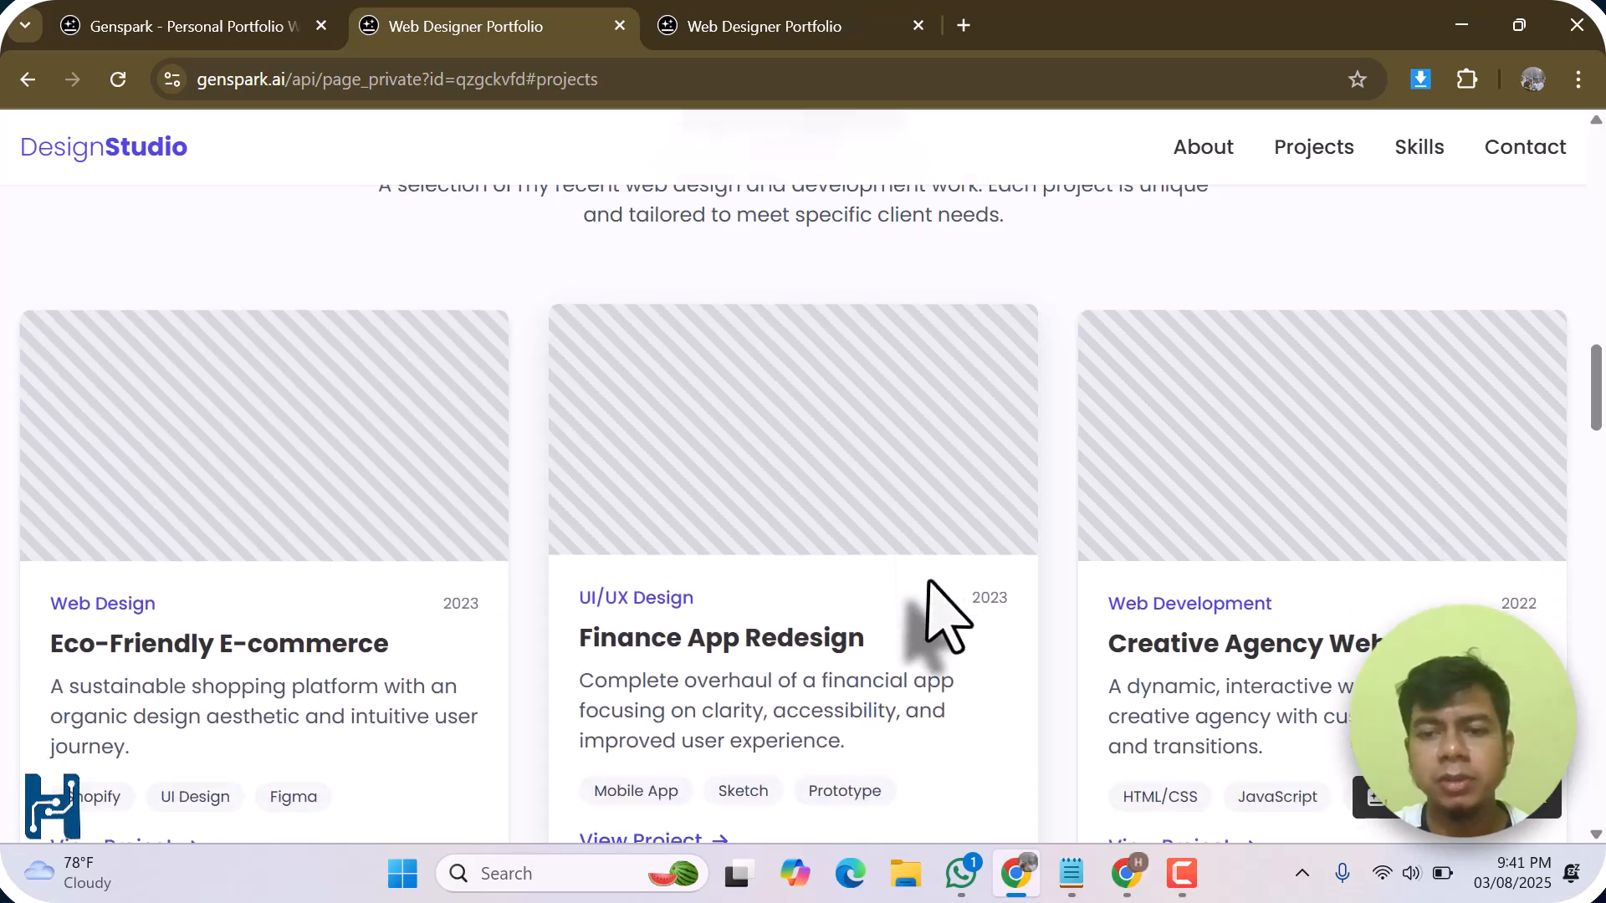
scroll(933, 602, "down", 2)
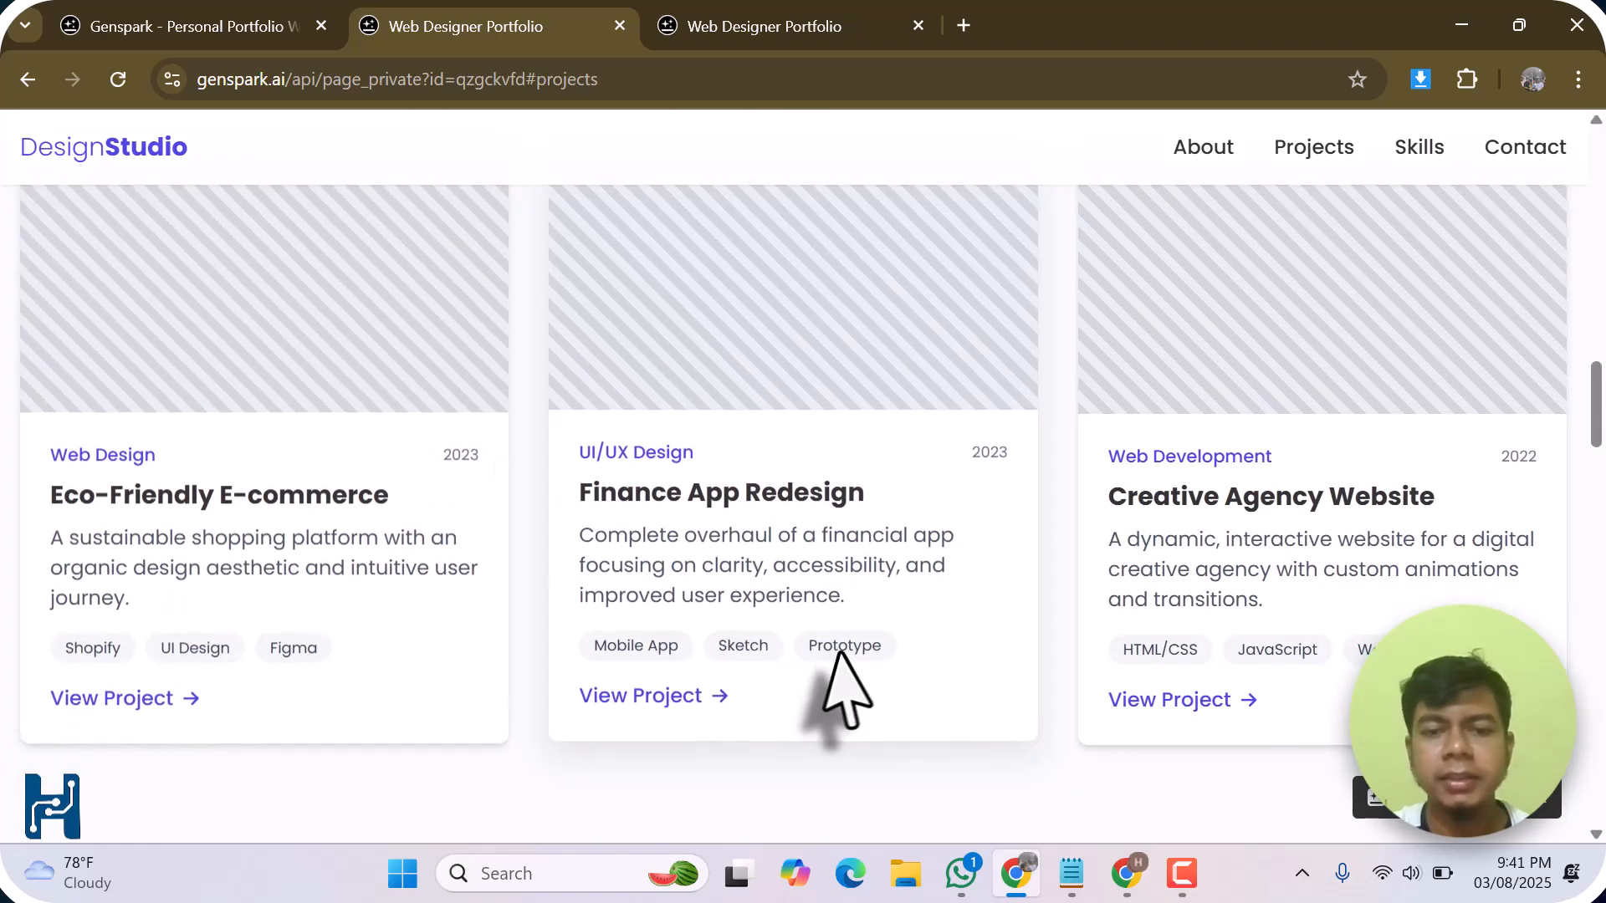
scroll(840, 655, "down", 4)
scroll(840, 654, "down", 4)
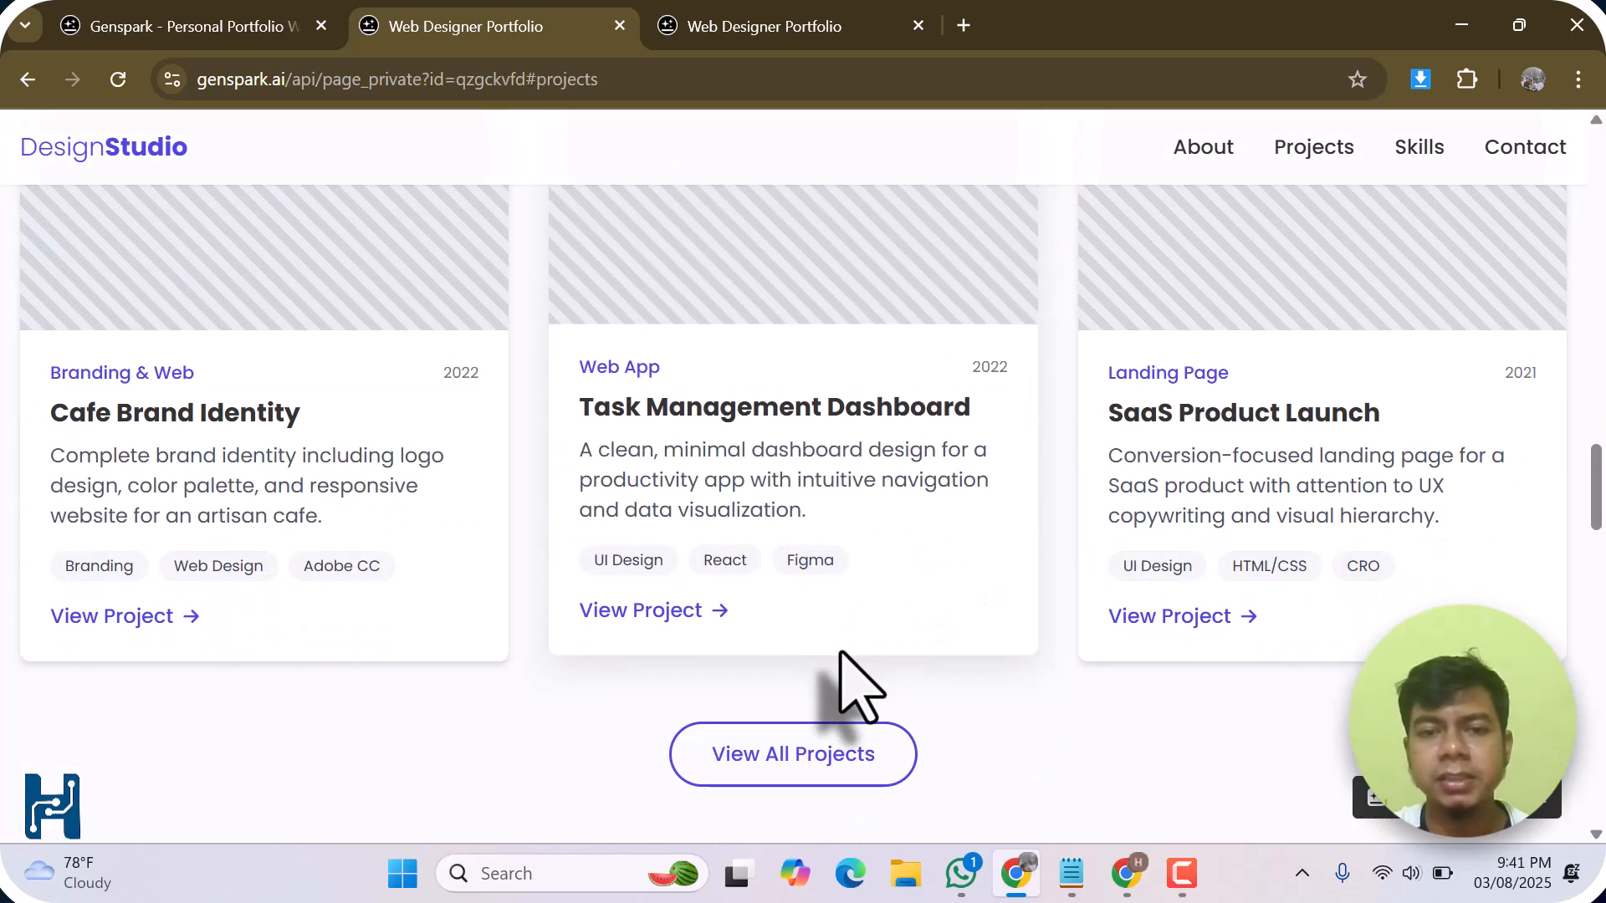
scroll(840, 655, "up", 10)
scroll(839, 655, "down", 6)
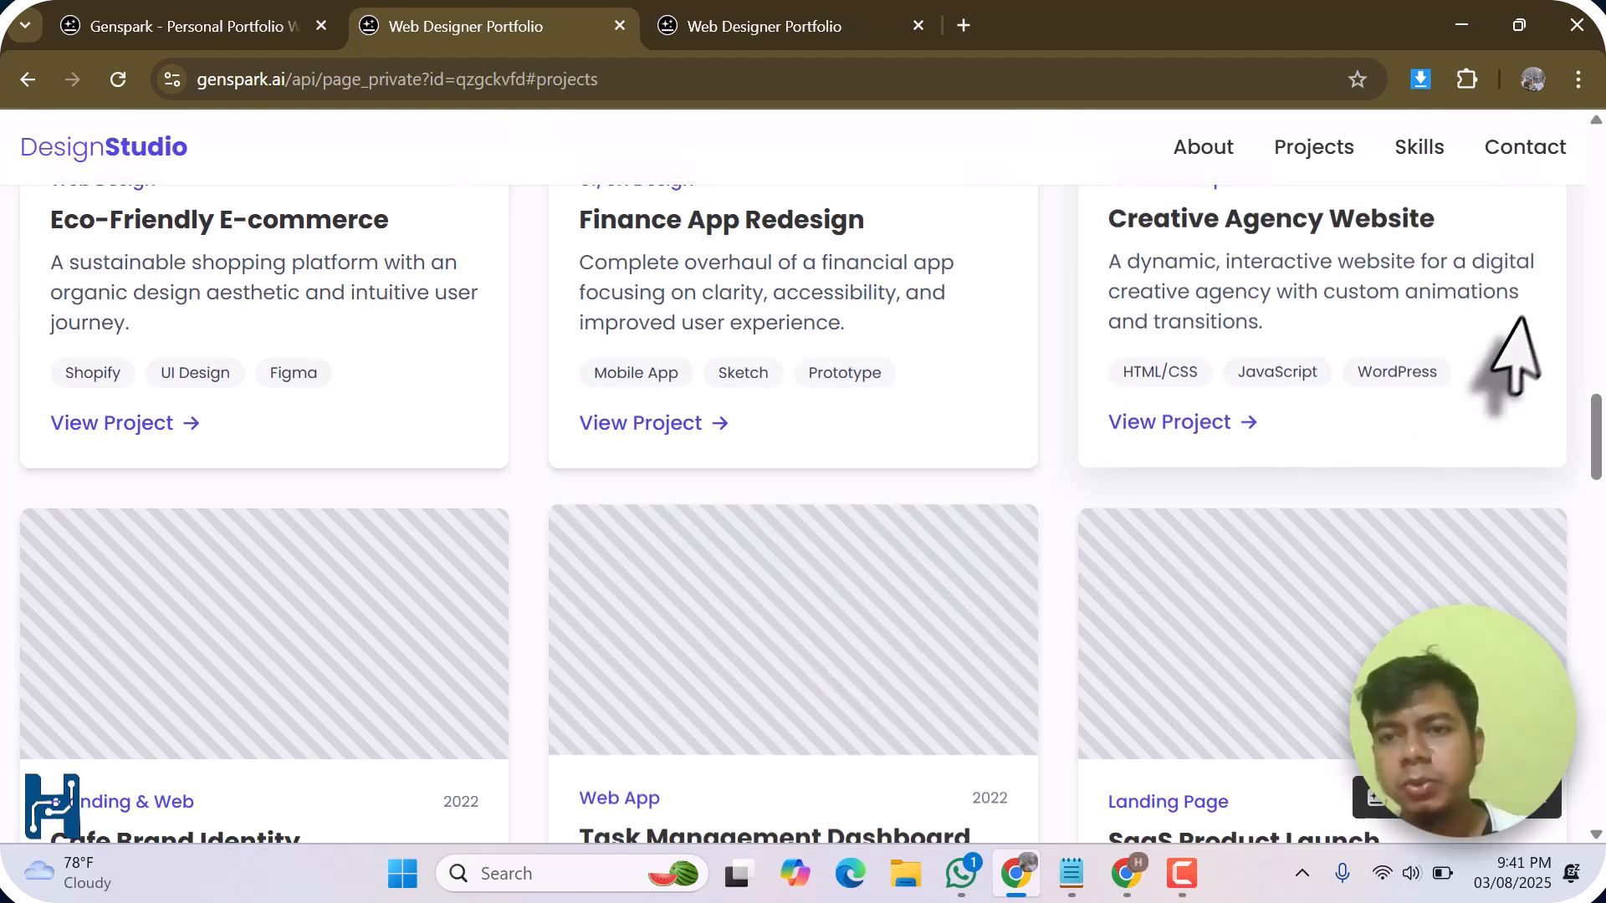
- Go to the portfolio's Skills section and review the design skills, technical skills and tool icons
left_click(1419, 151)
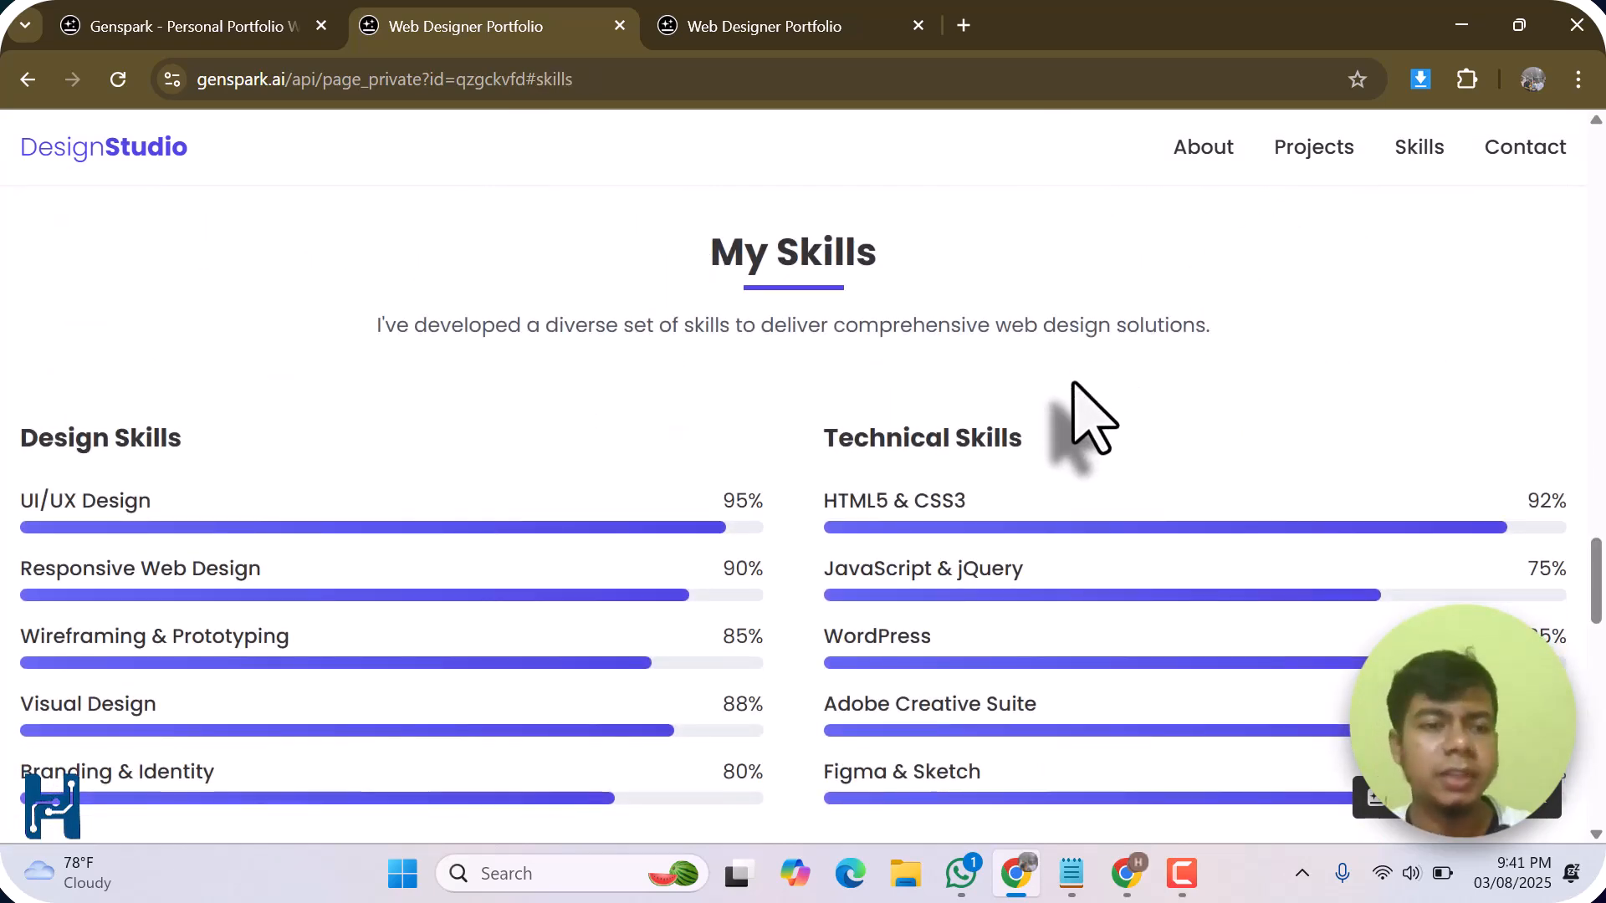
scroll(1072, 385, "down", 2)
scroll(1073, 385, "up", 2)
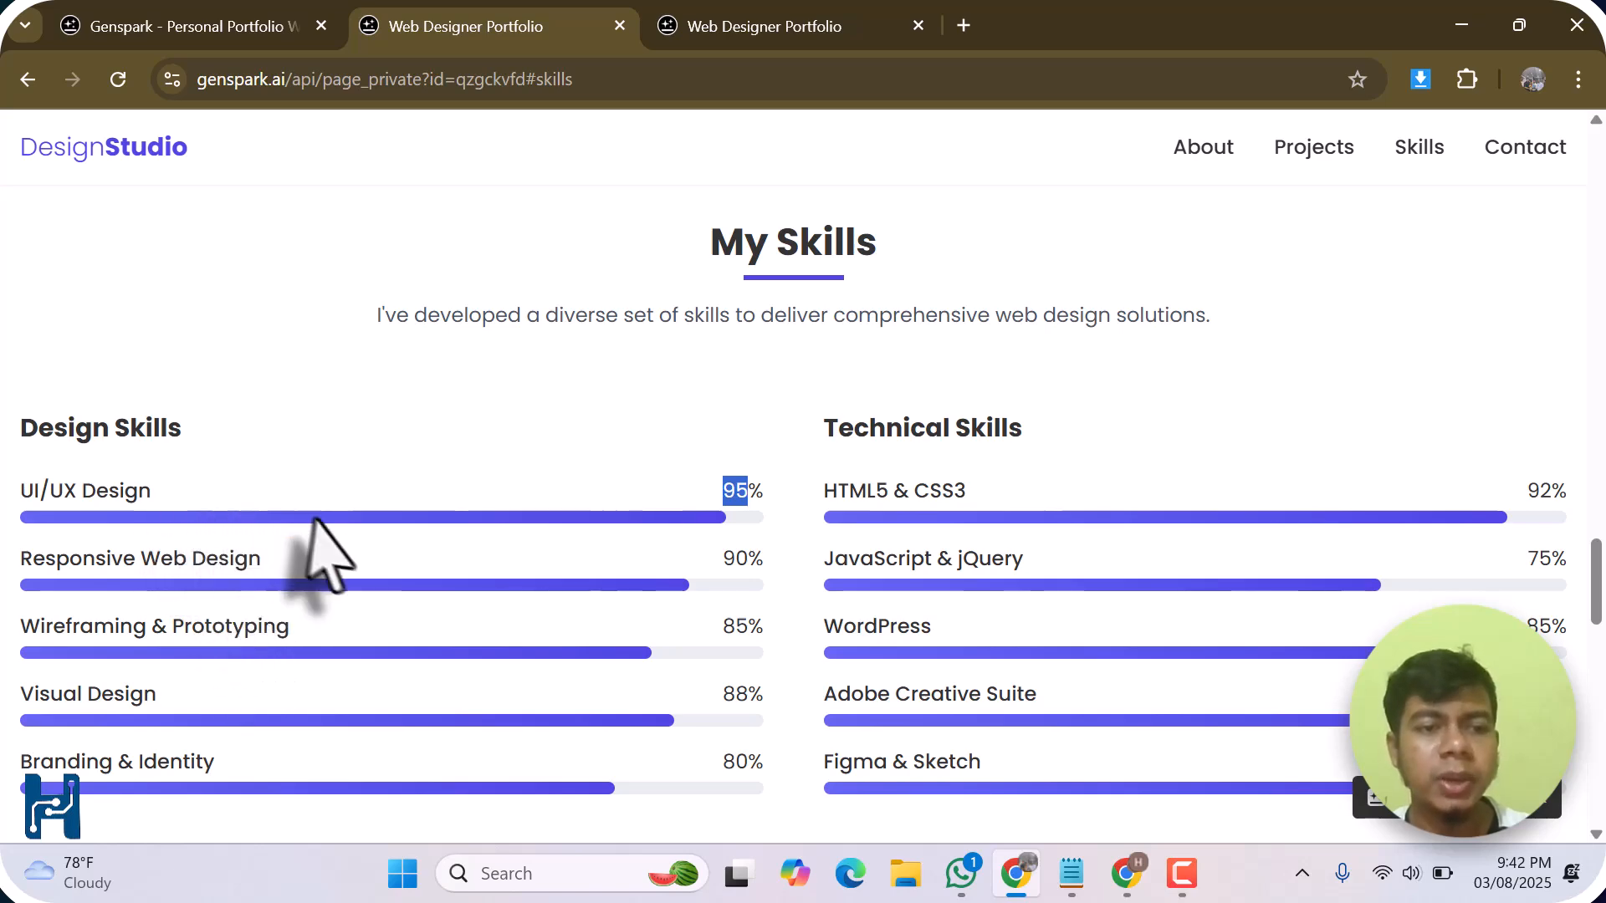
scroll(1093, 556, "down", 3)
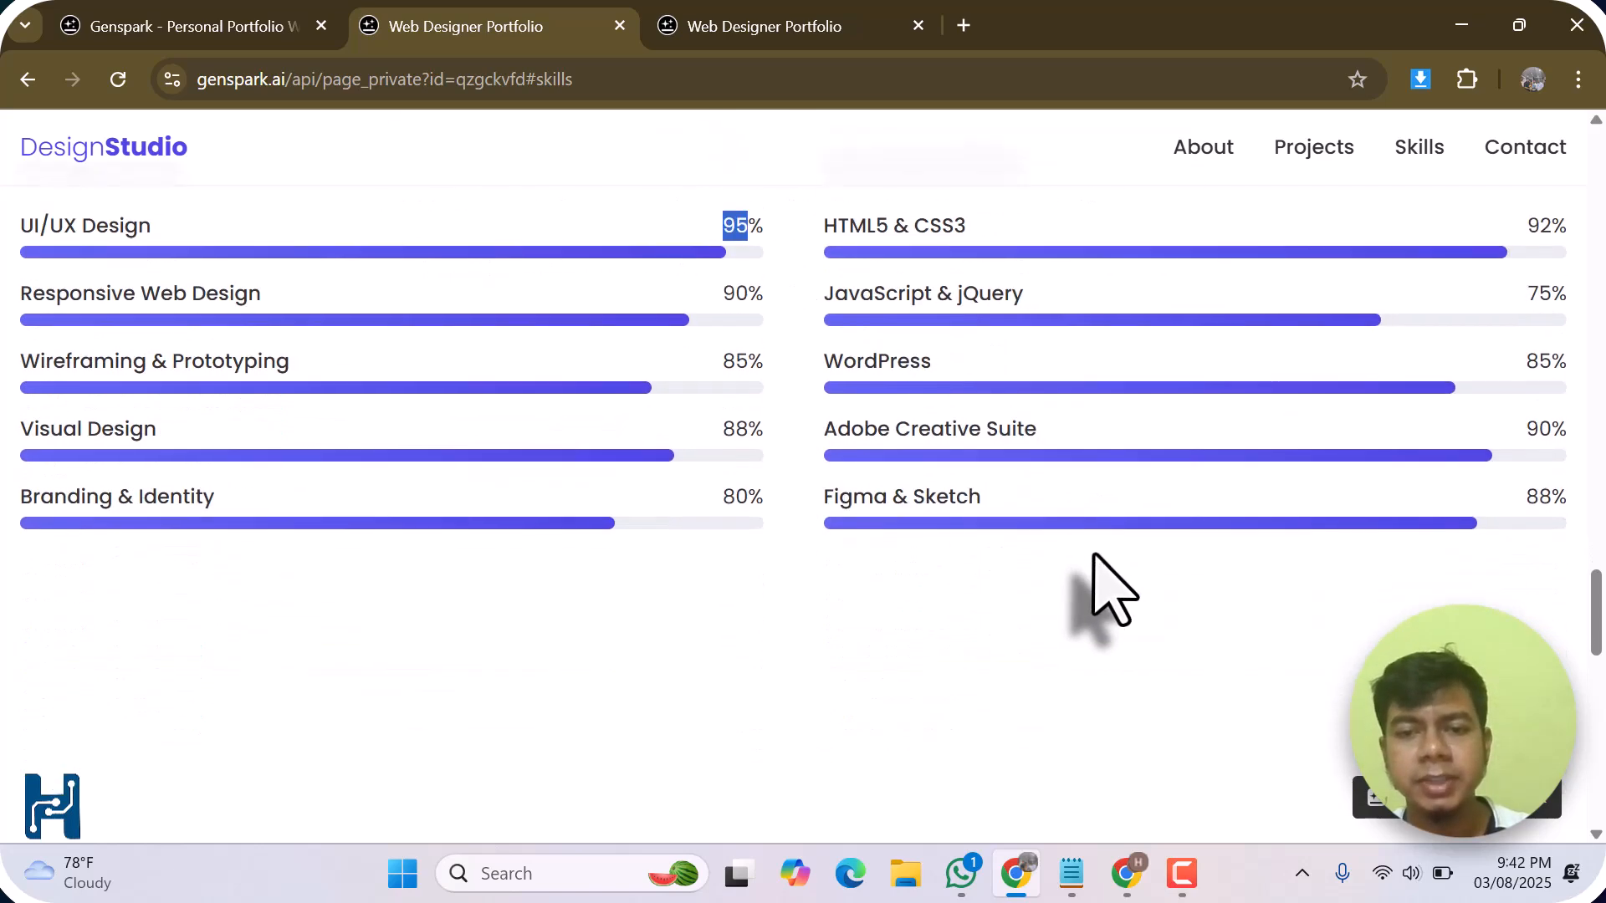
scroll(1094, 585, "down", 3)
scroll(1094, 585, "up", 3)
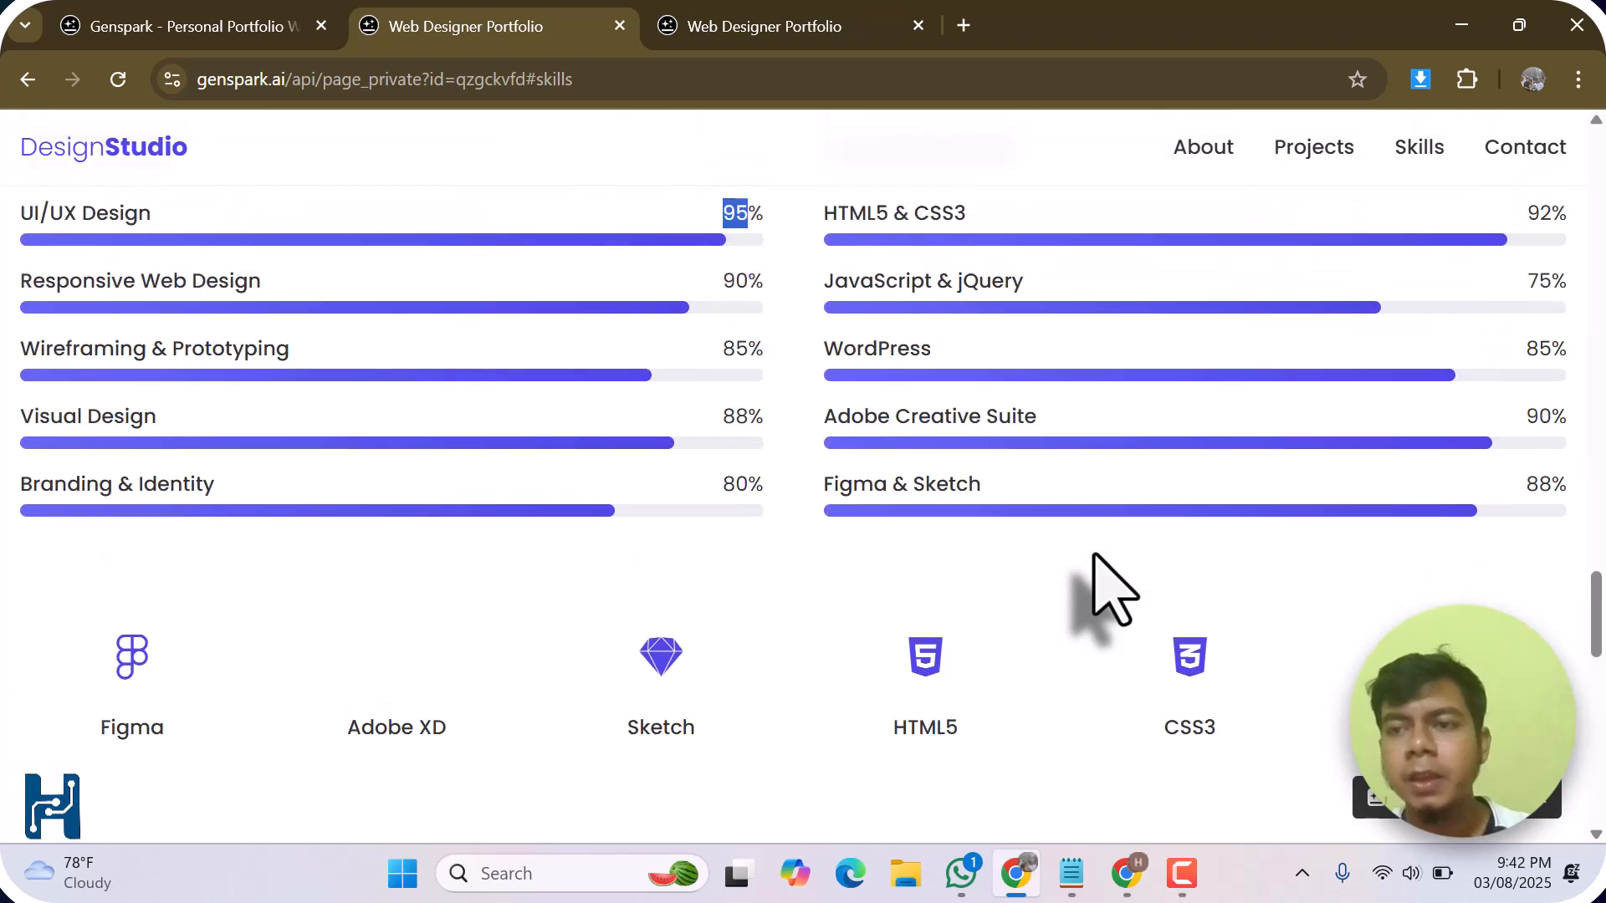
- Go to the portfolio's Contact section and review the contact details, message form, social links and footer
left_click(1521, 149)
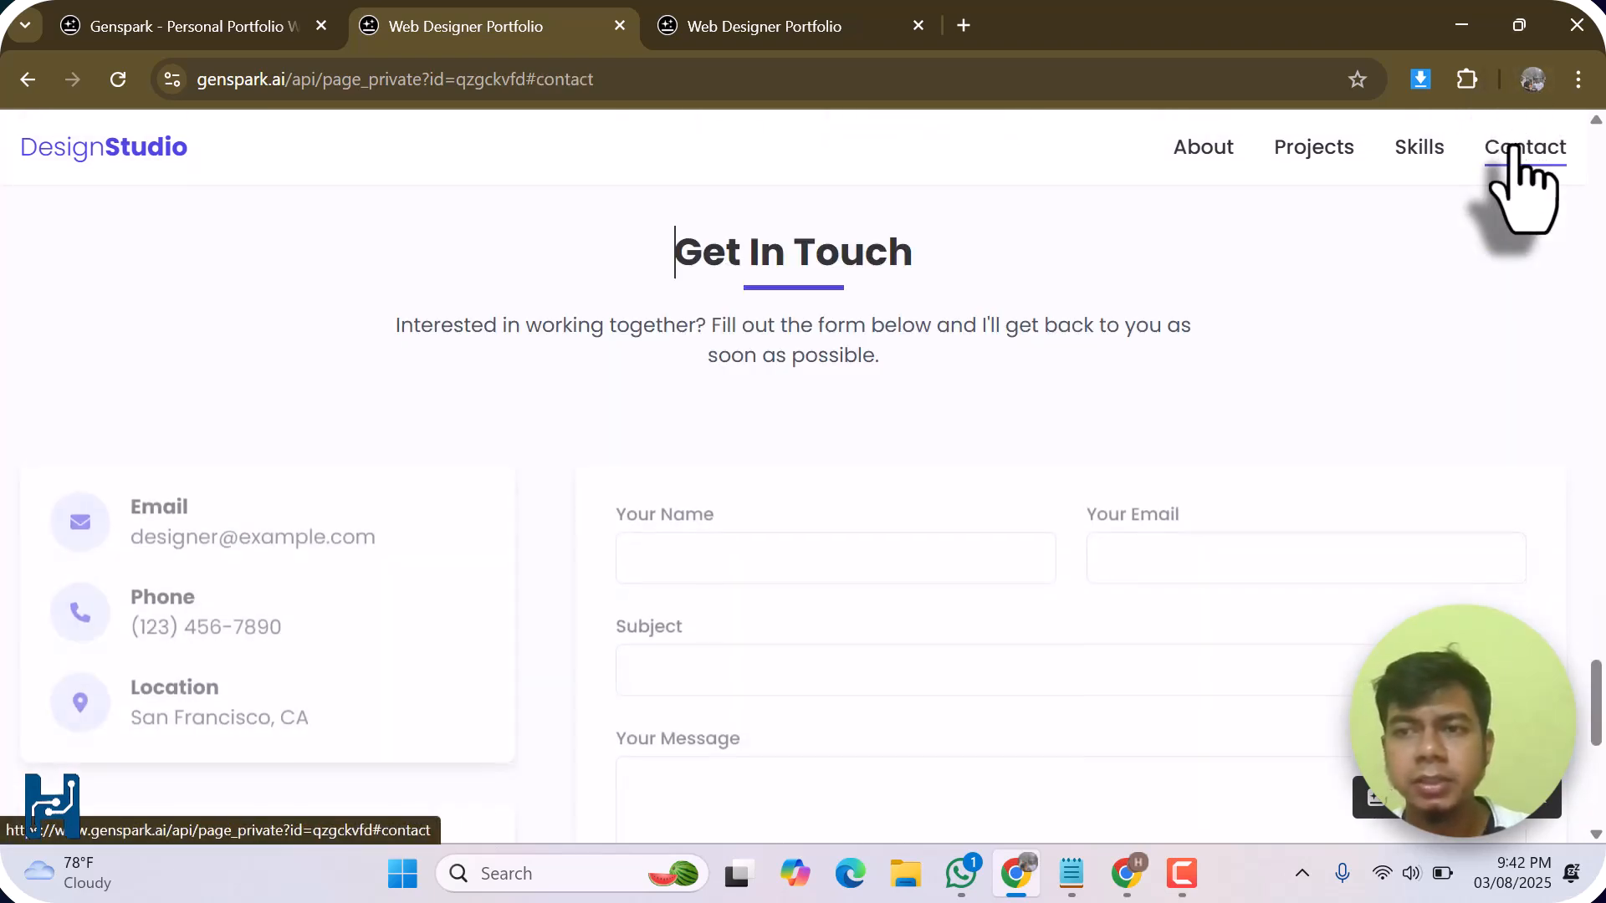
scroll(983, 435, "down", 2)
scroll(984, 435, "up", 1)
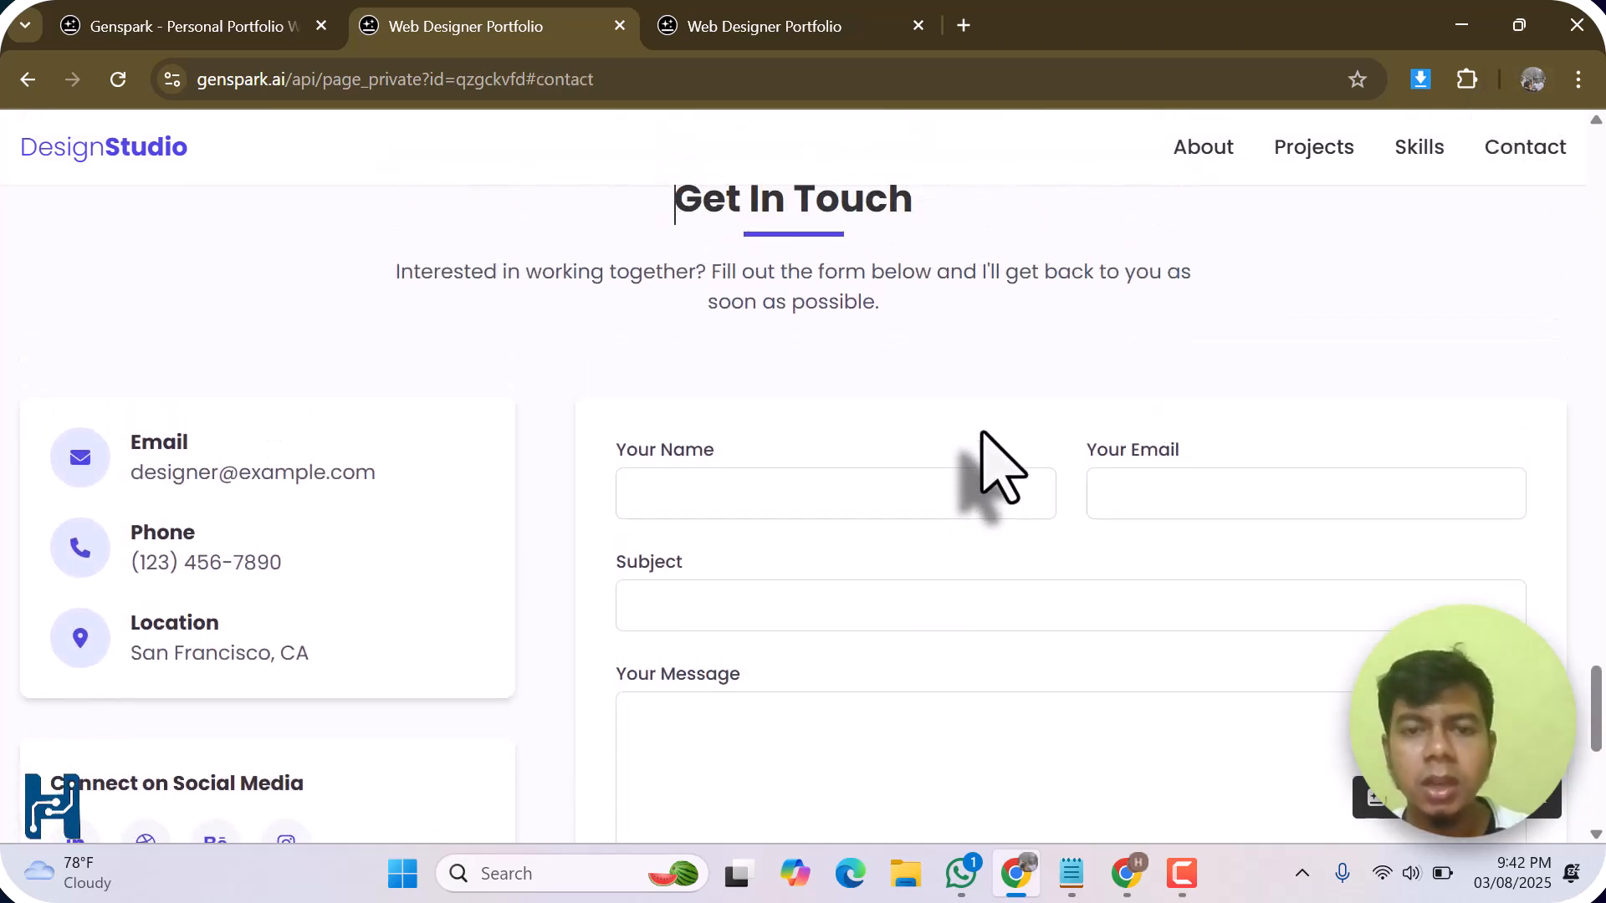
scroll(983, 435, "down", 3)
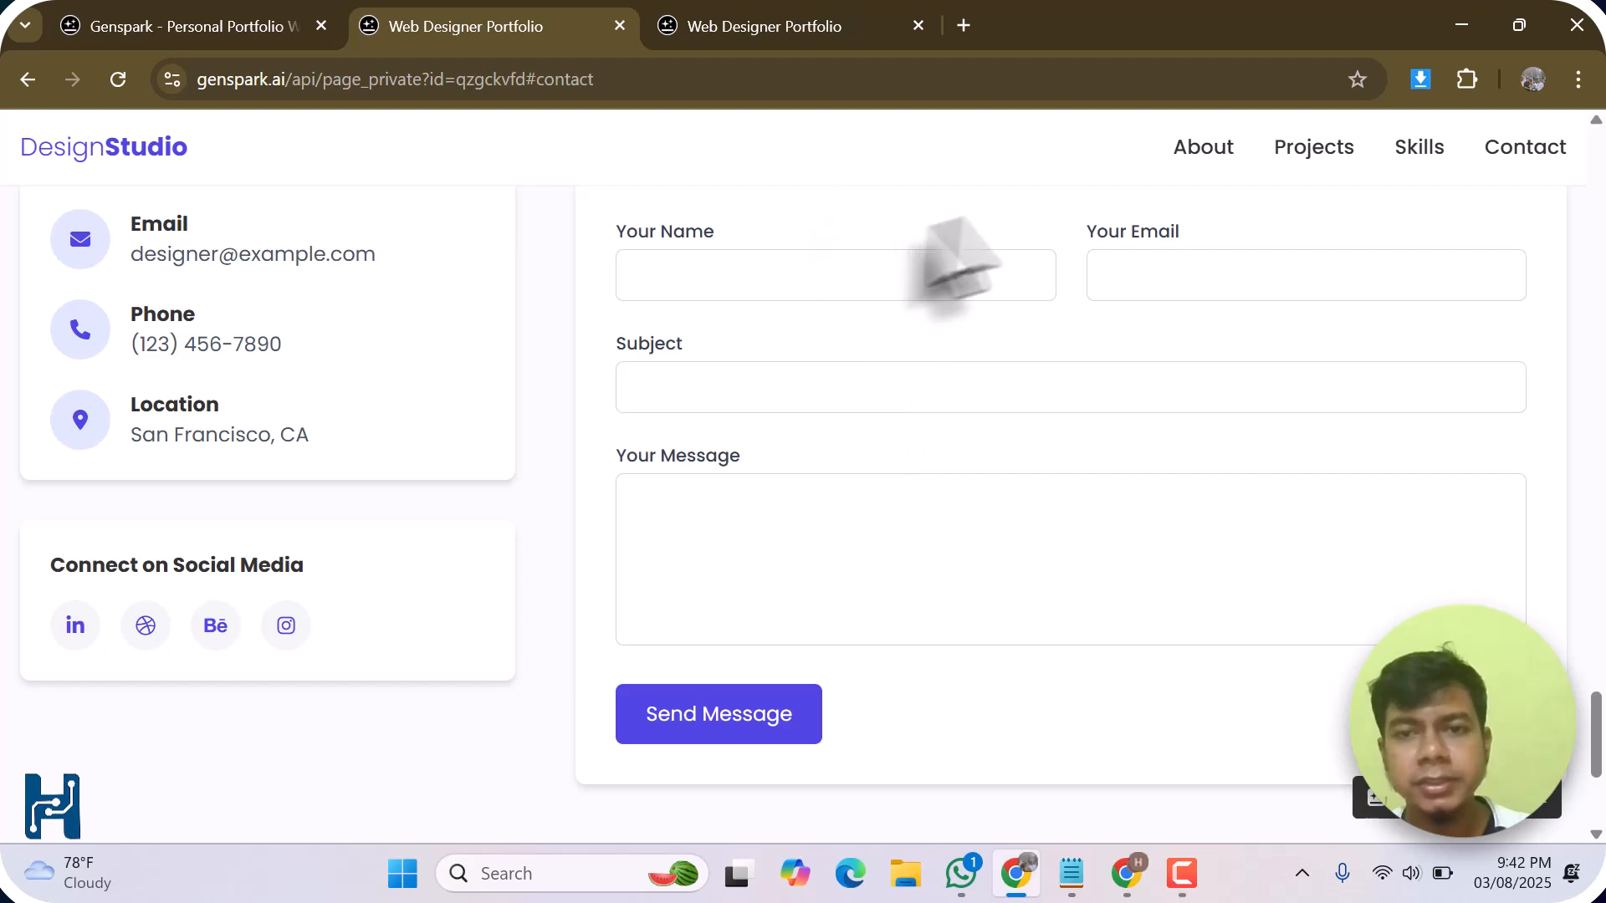
scroll(986, 251, "up", 1)
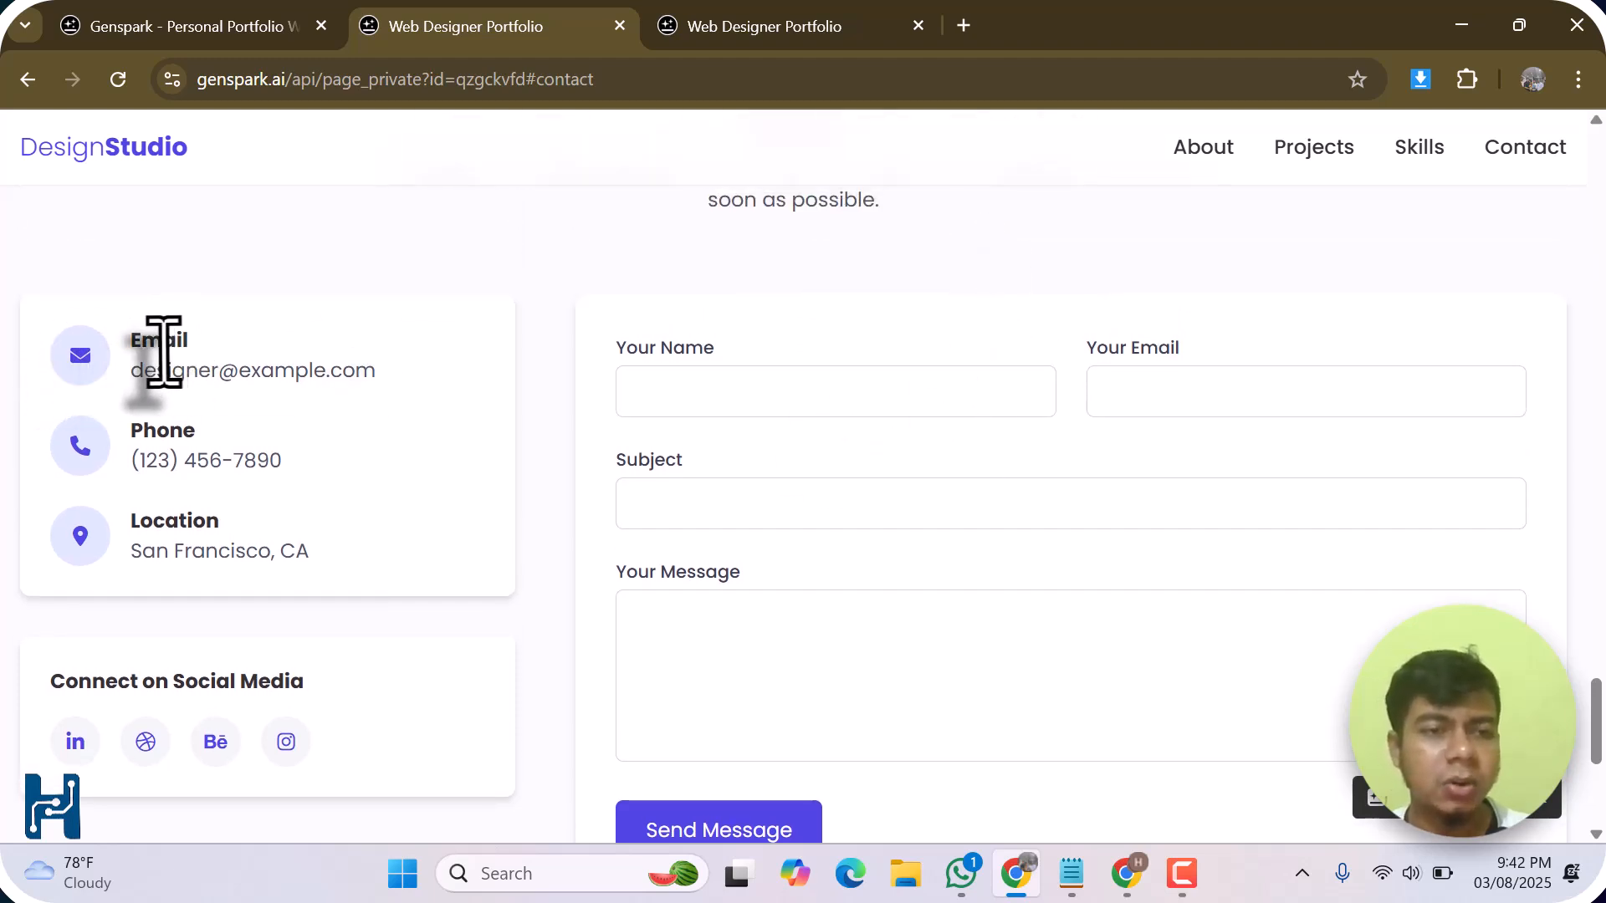
scroll(192, 577, "down", 4)
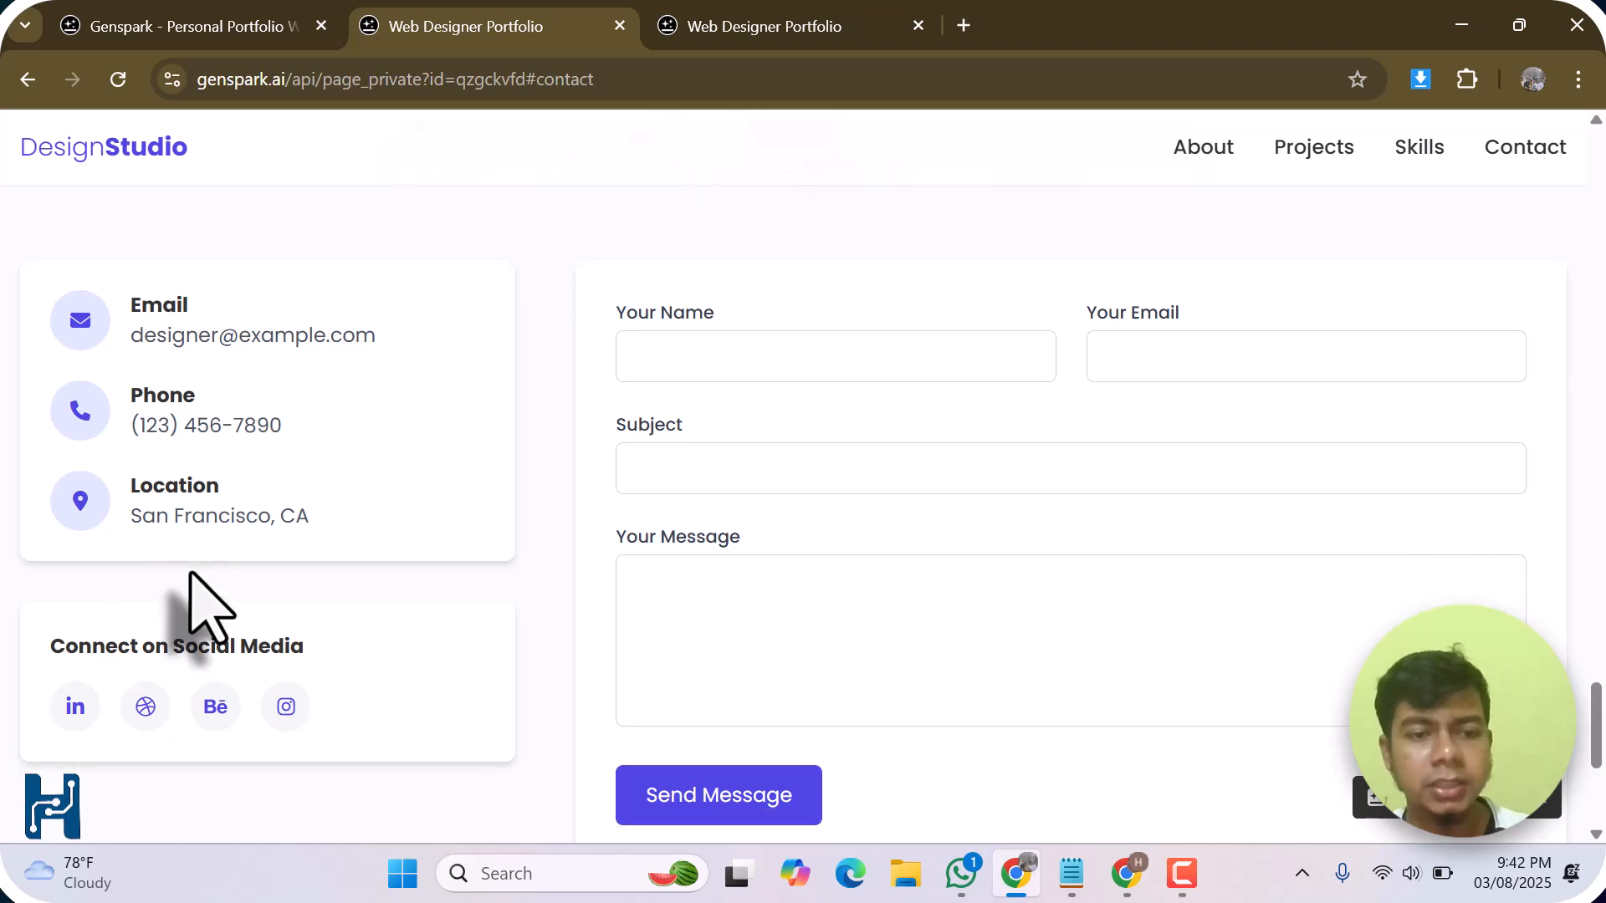
scroll(205, 609, "down", 2)
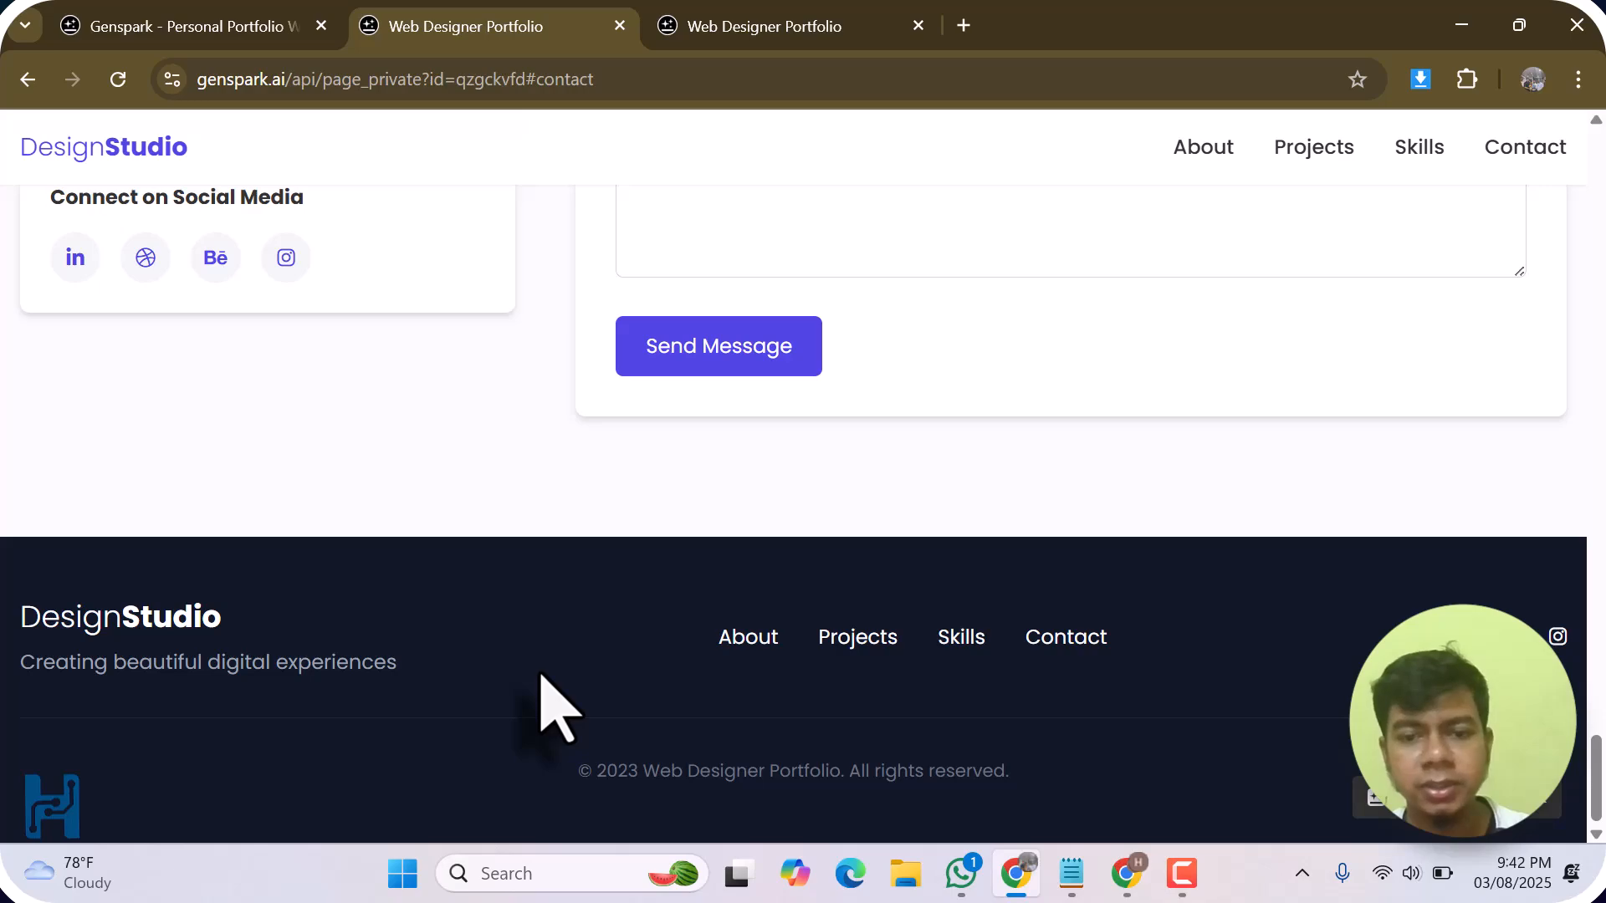
- Inspect the portfolio page from its opening banner in the developer tools with Samsung Galaxy S20 Ultra device emulation
scroll(556, 706, "up", 20)
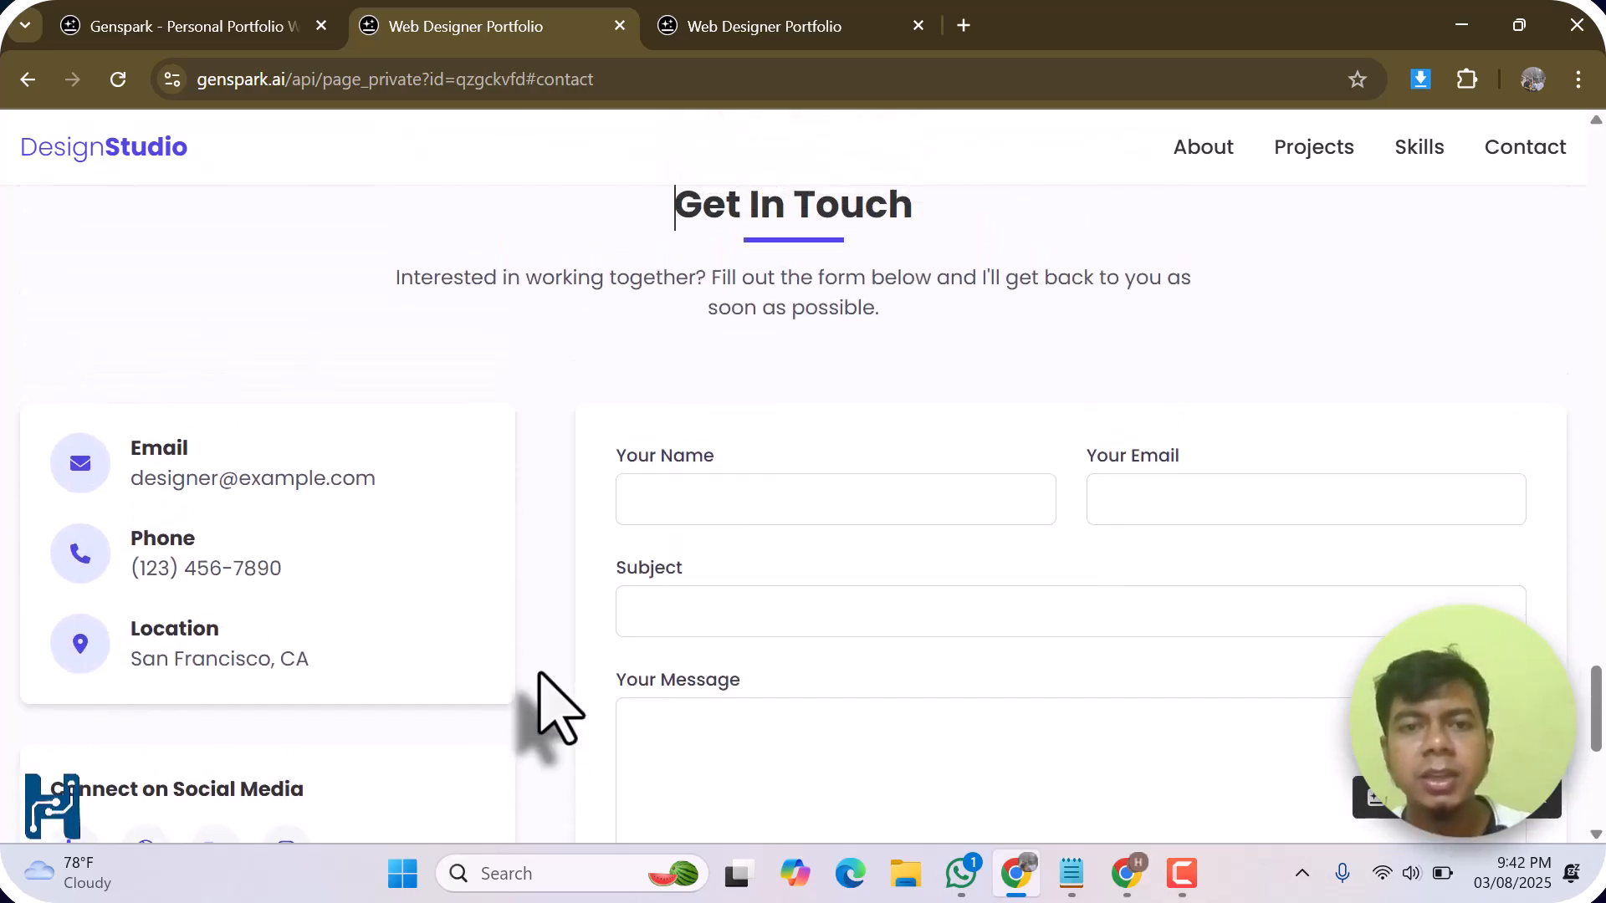
scroll(541, 676, "up", 15)
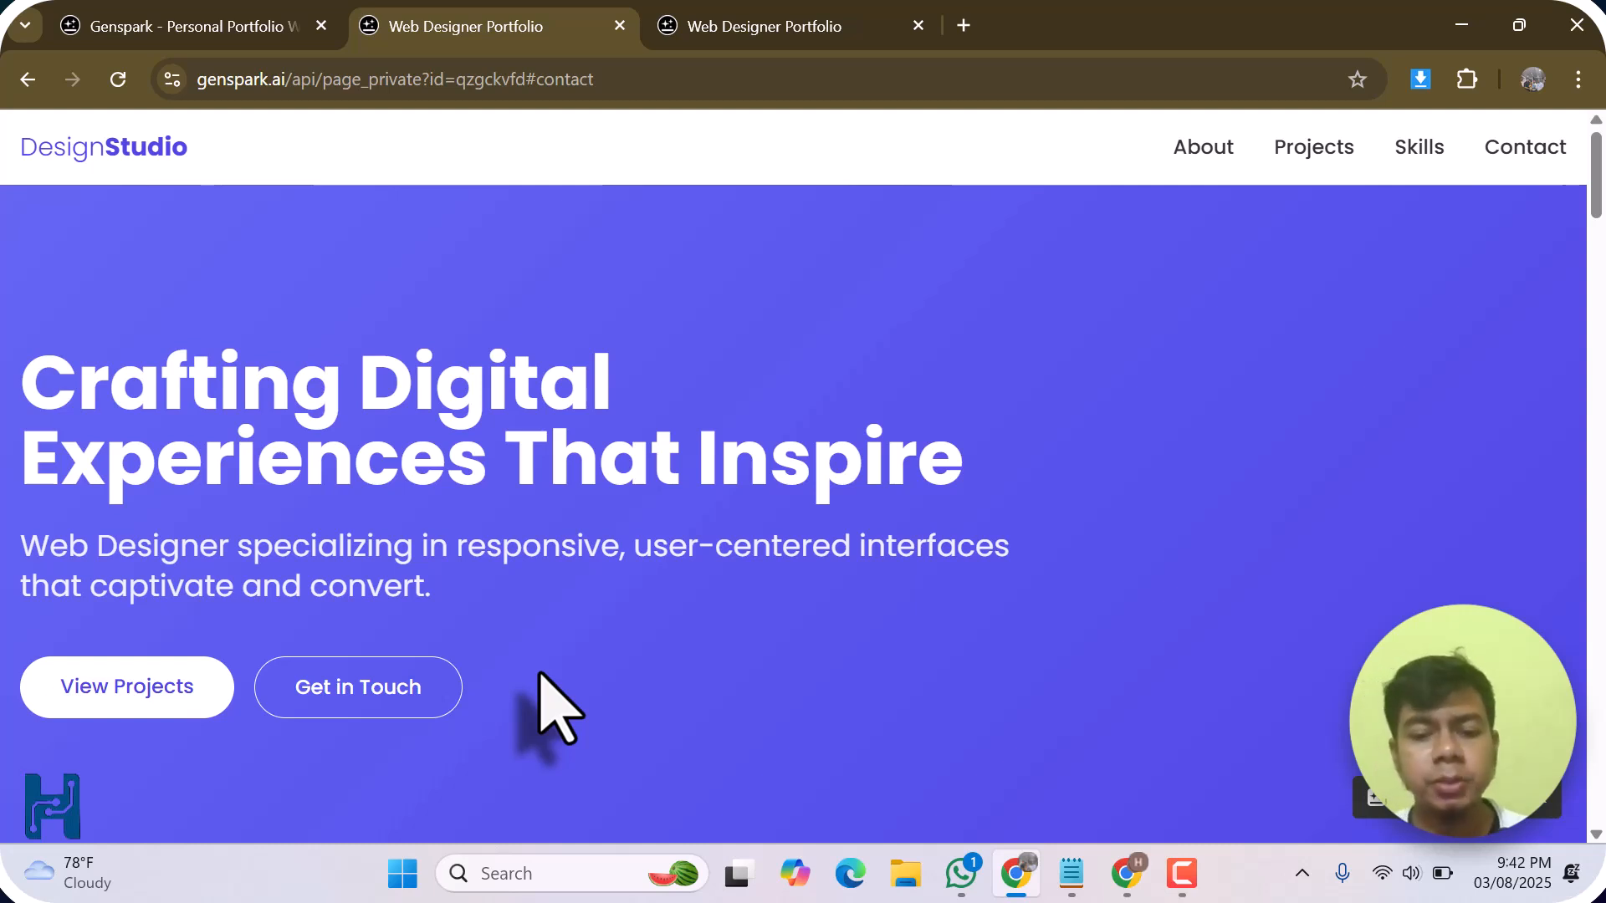
right_click(1246, 415)
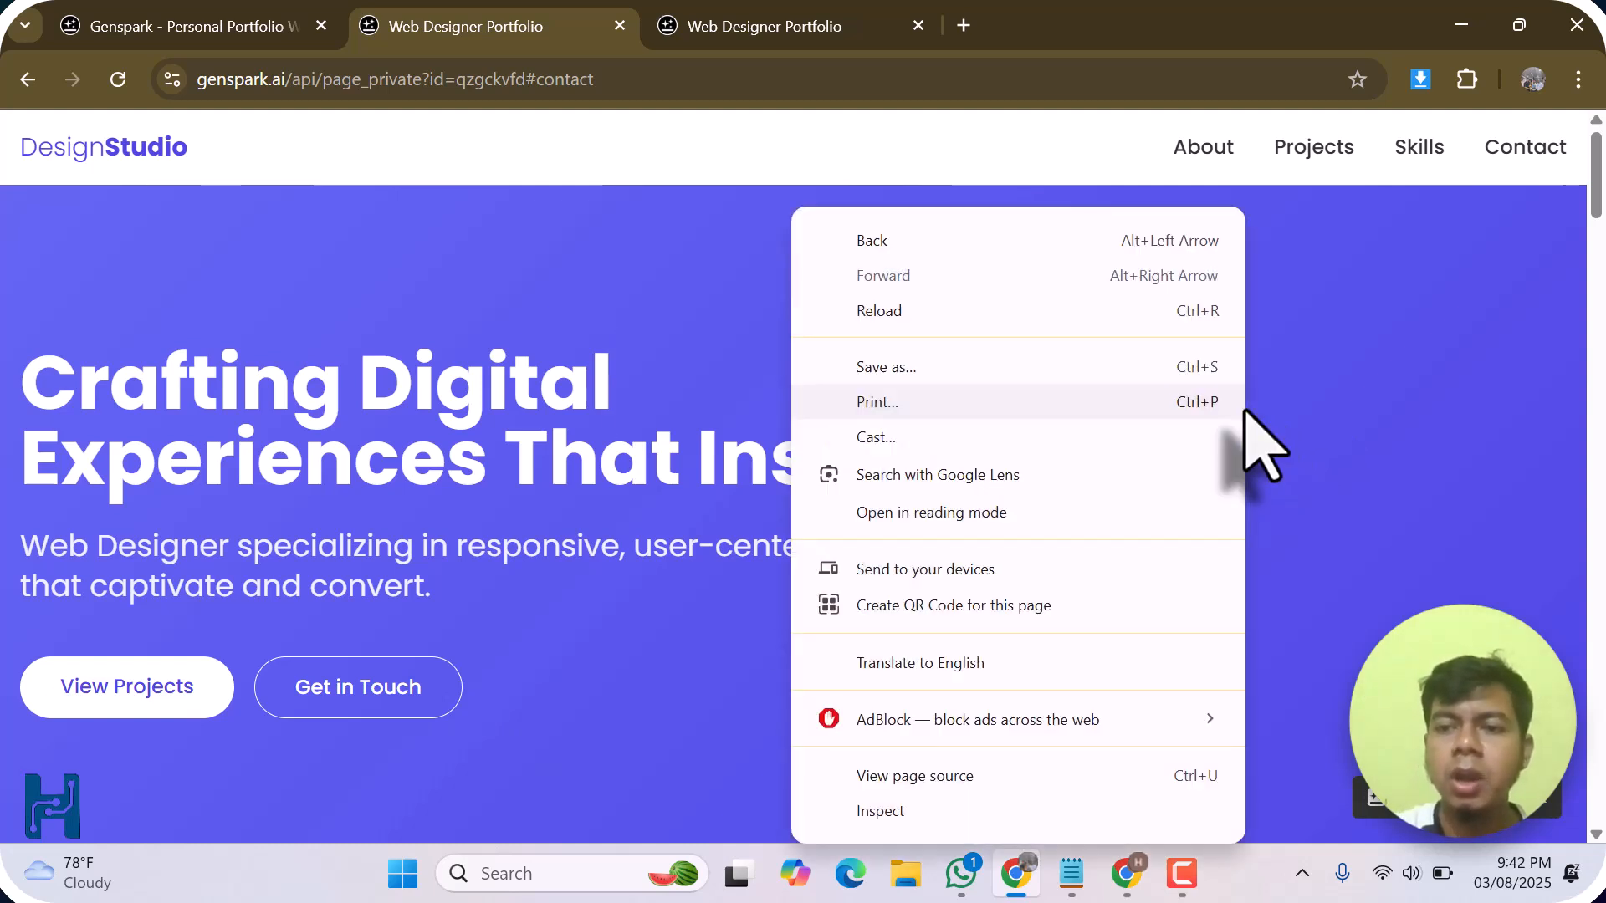
left_click(914, 811)
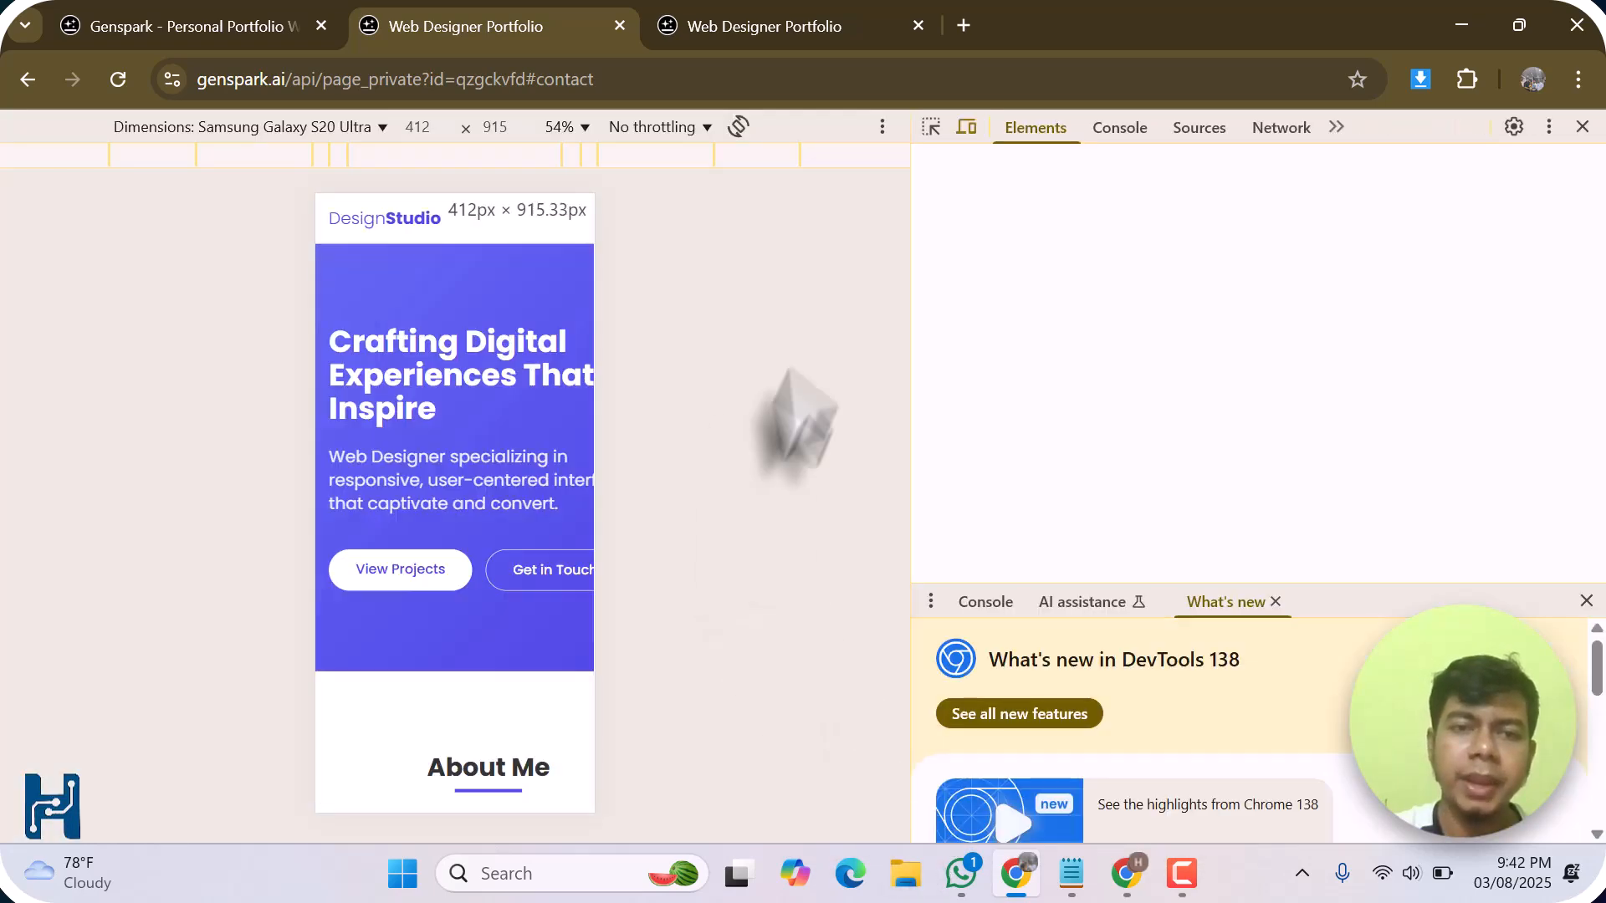
left_click(968, 126)
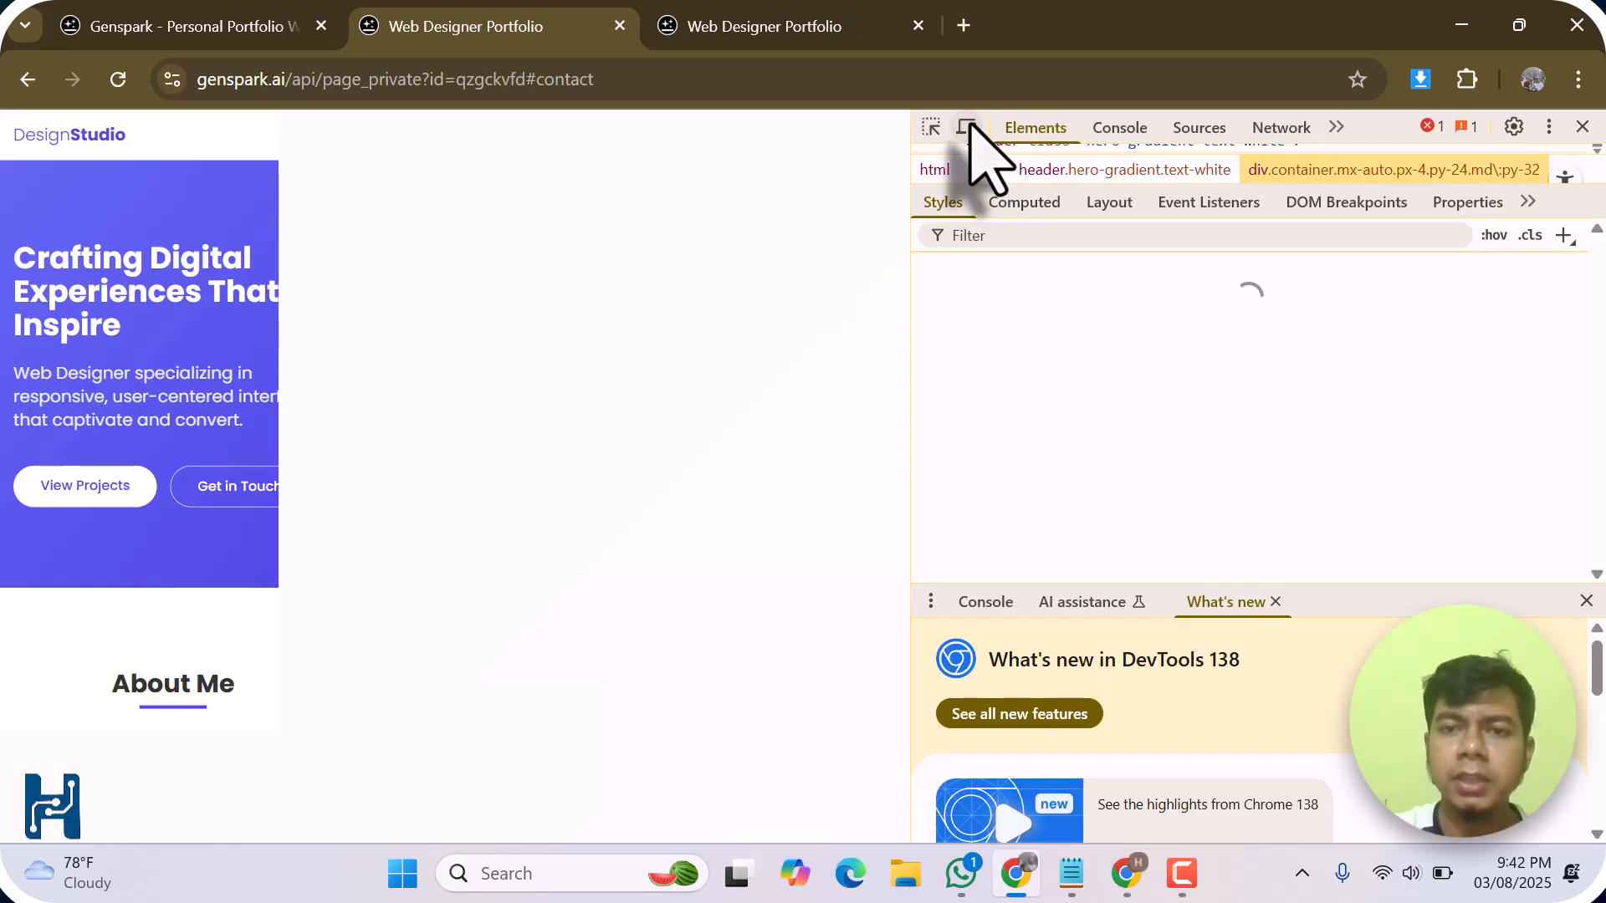
left_click(967, 127)
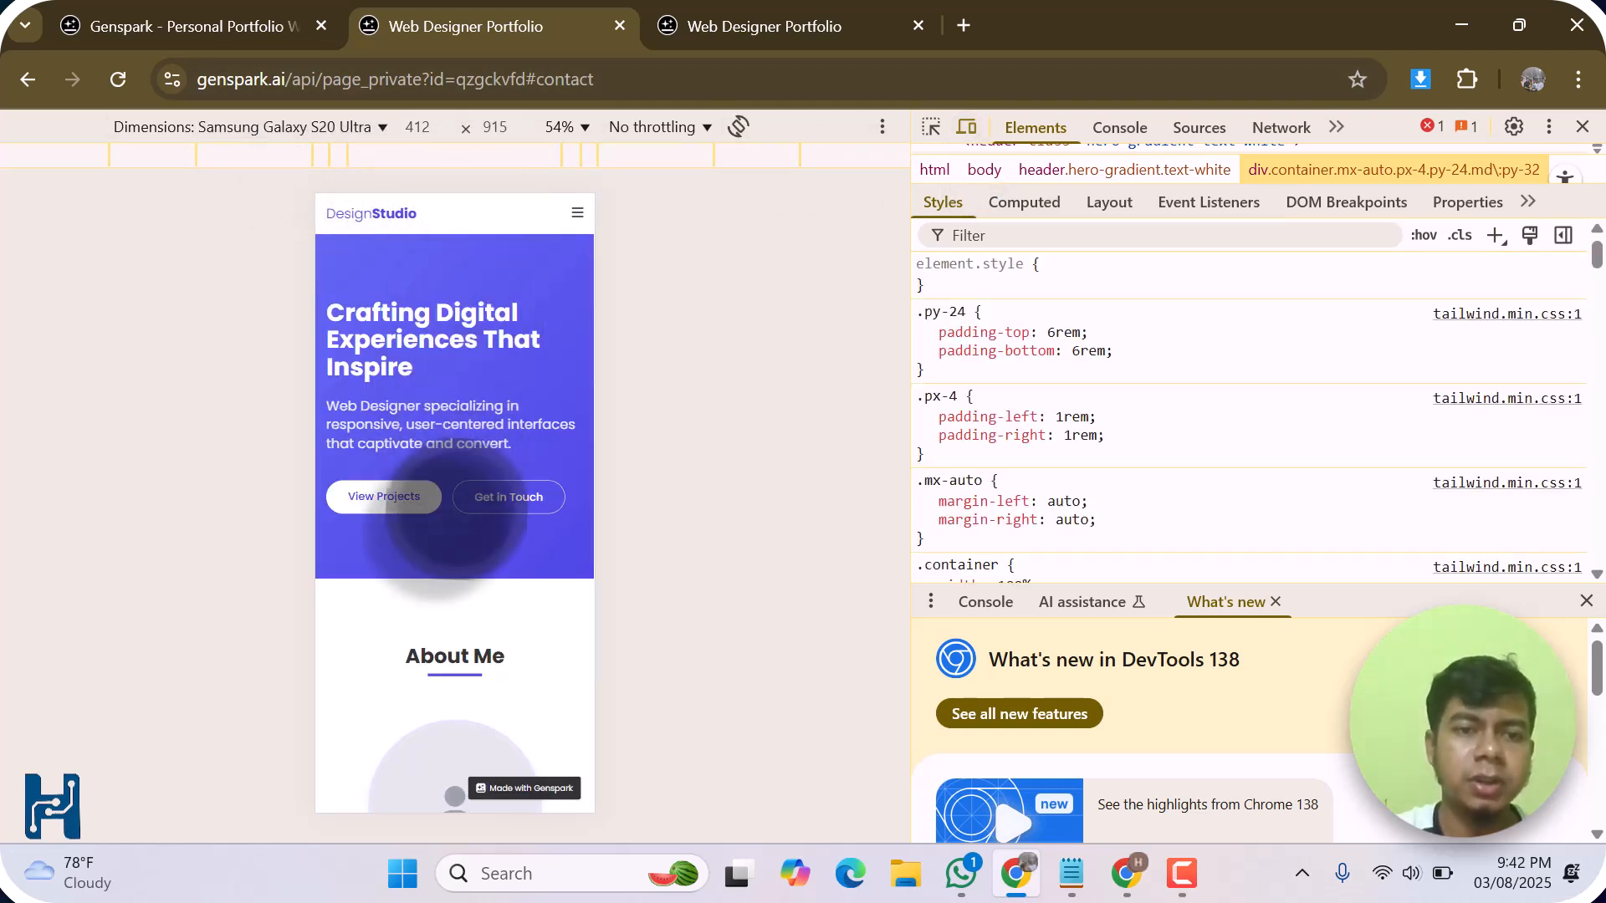
- Check how the portfolio's opening banner and About Me section are laid out in the emulated mobile view
scroll(457, 513, "down", 1)
scroll(456, 513, "up", 1)
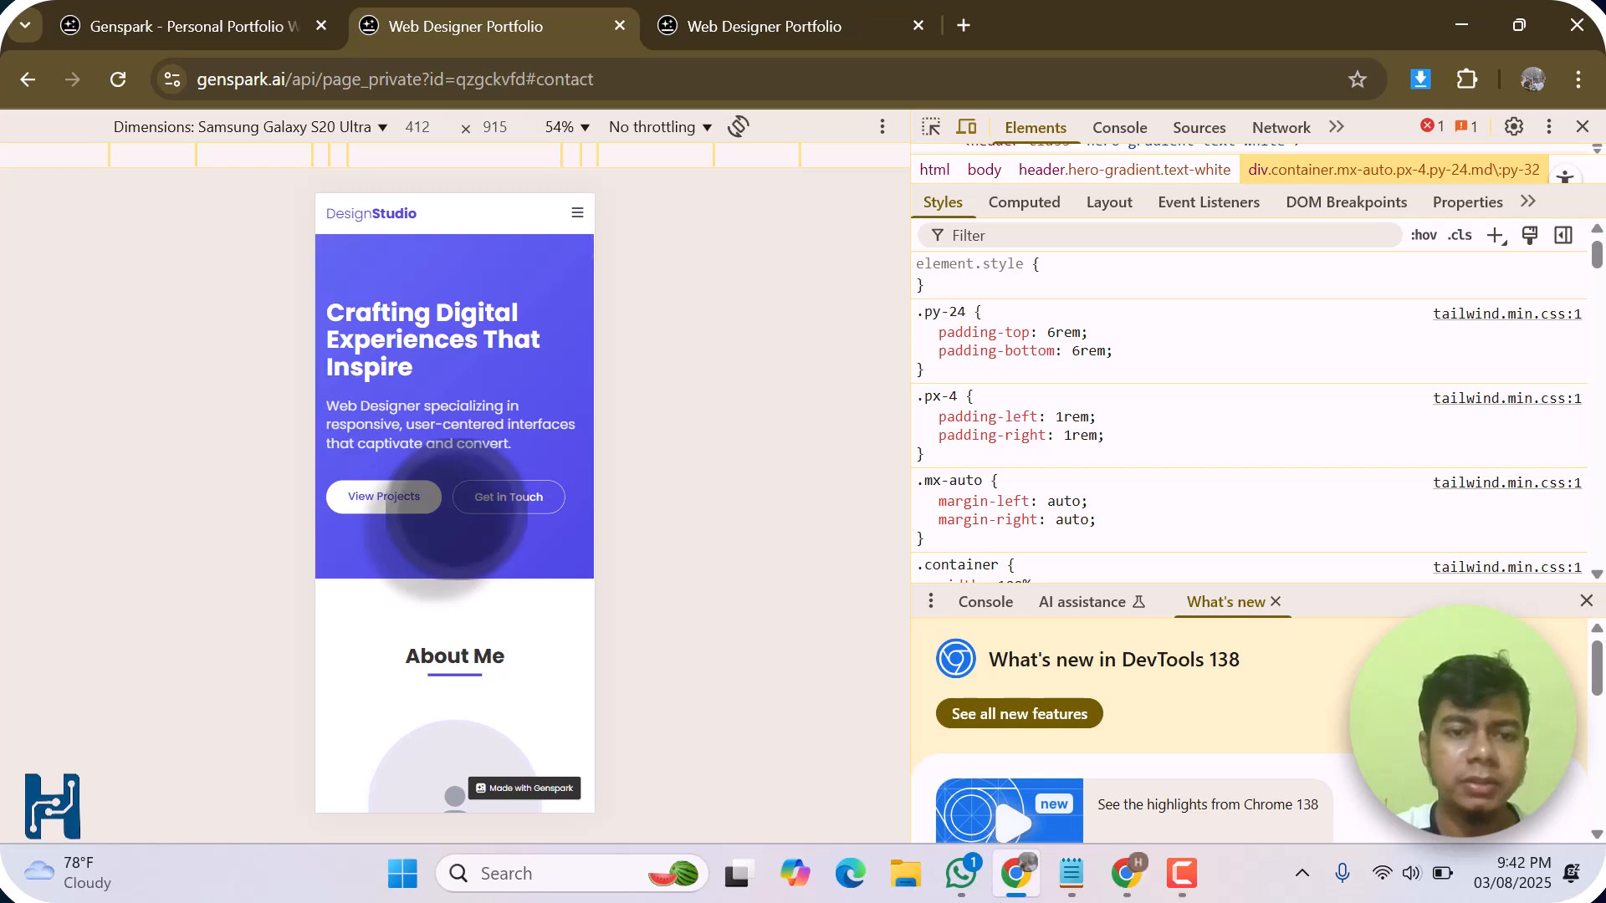
scroll(456, 513, "down", 2)
scroll(451, 502, "up", 2)
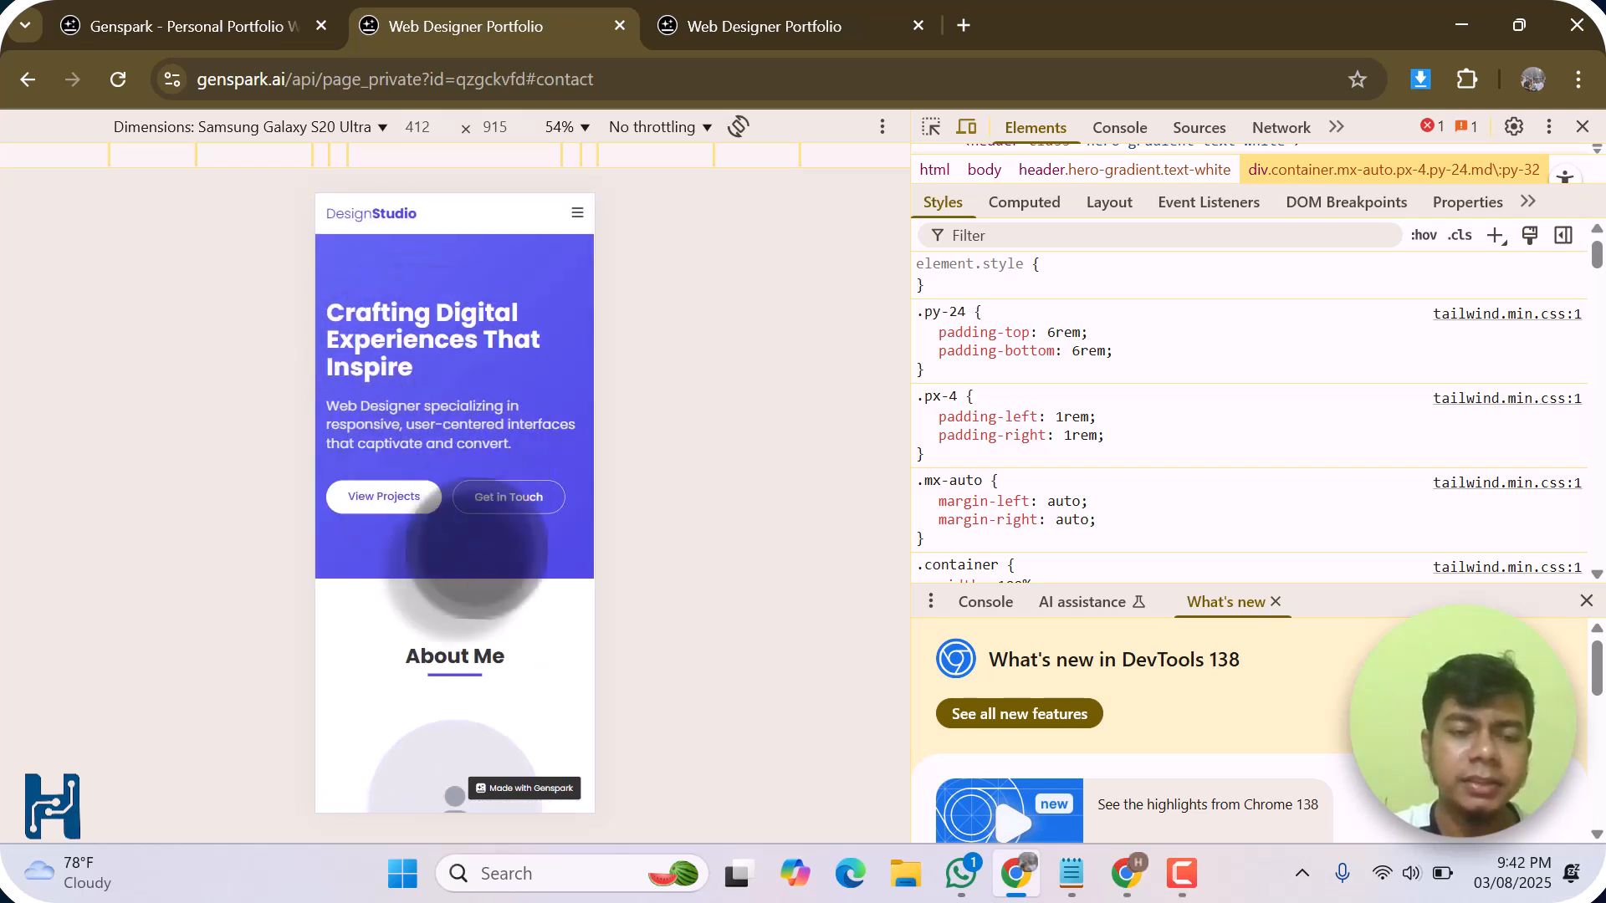
scroll(472, 550, "down", 2)
scroll(469, 549, "up", 2)
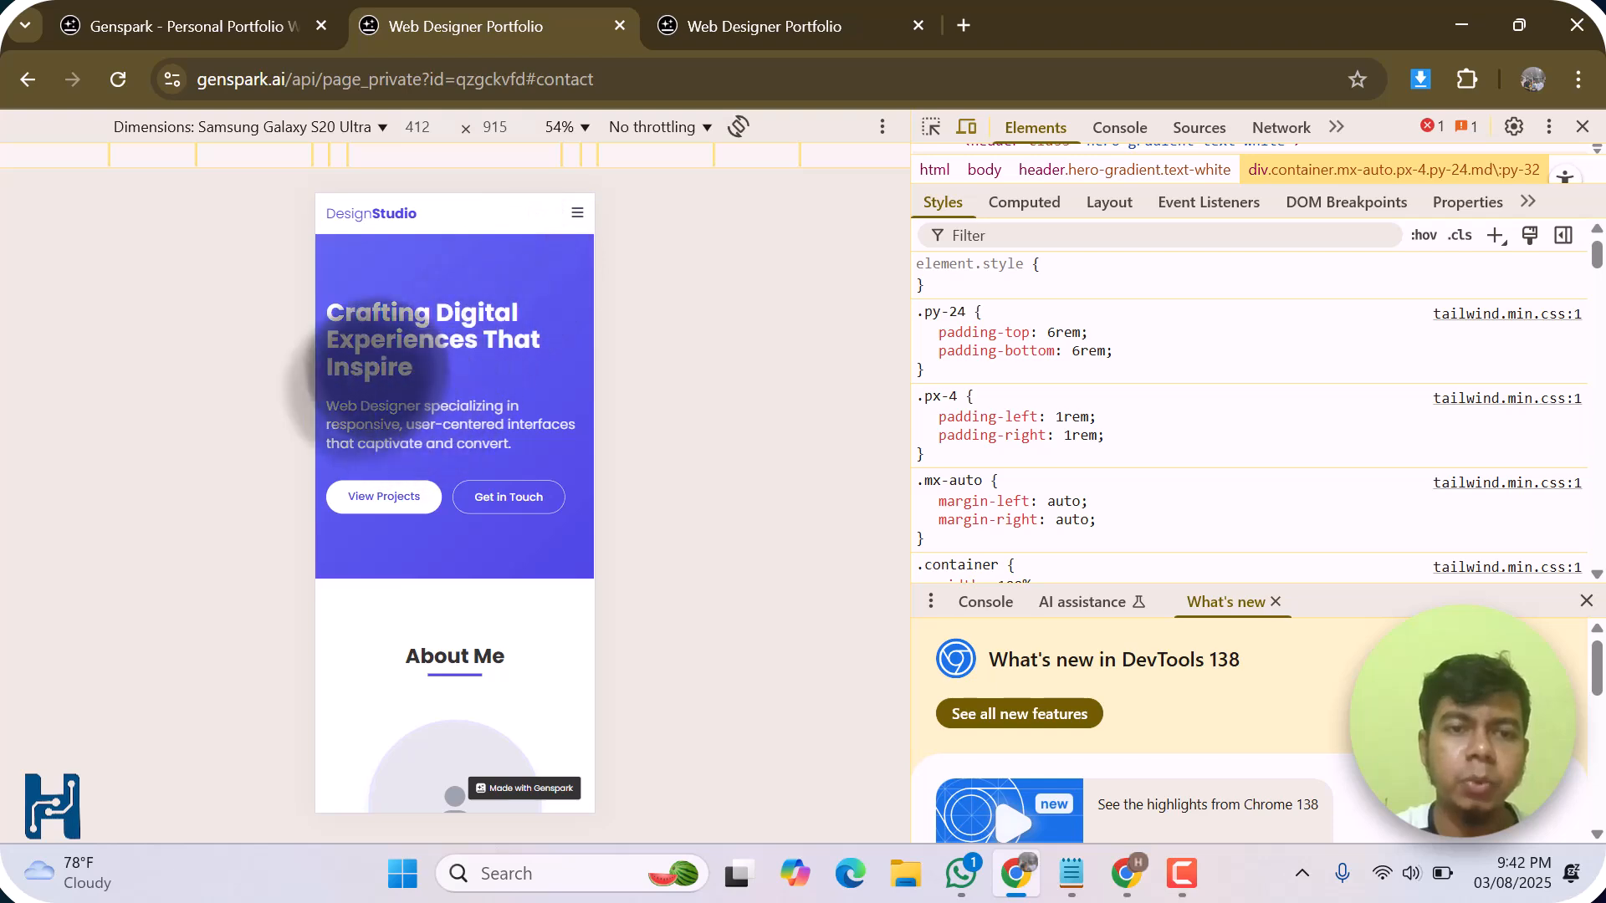
- Review how the portfolio's About Me and My Projects sections are laid out in the emulated mobile view
scroll(401, 544, "down", 3)
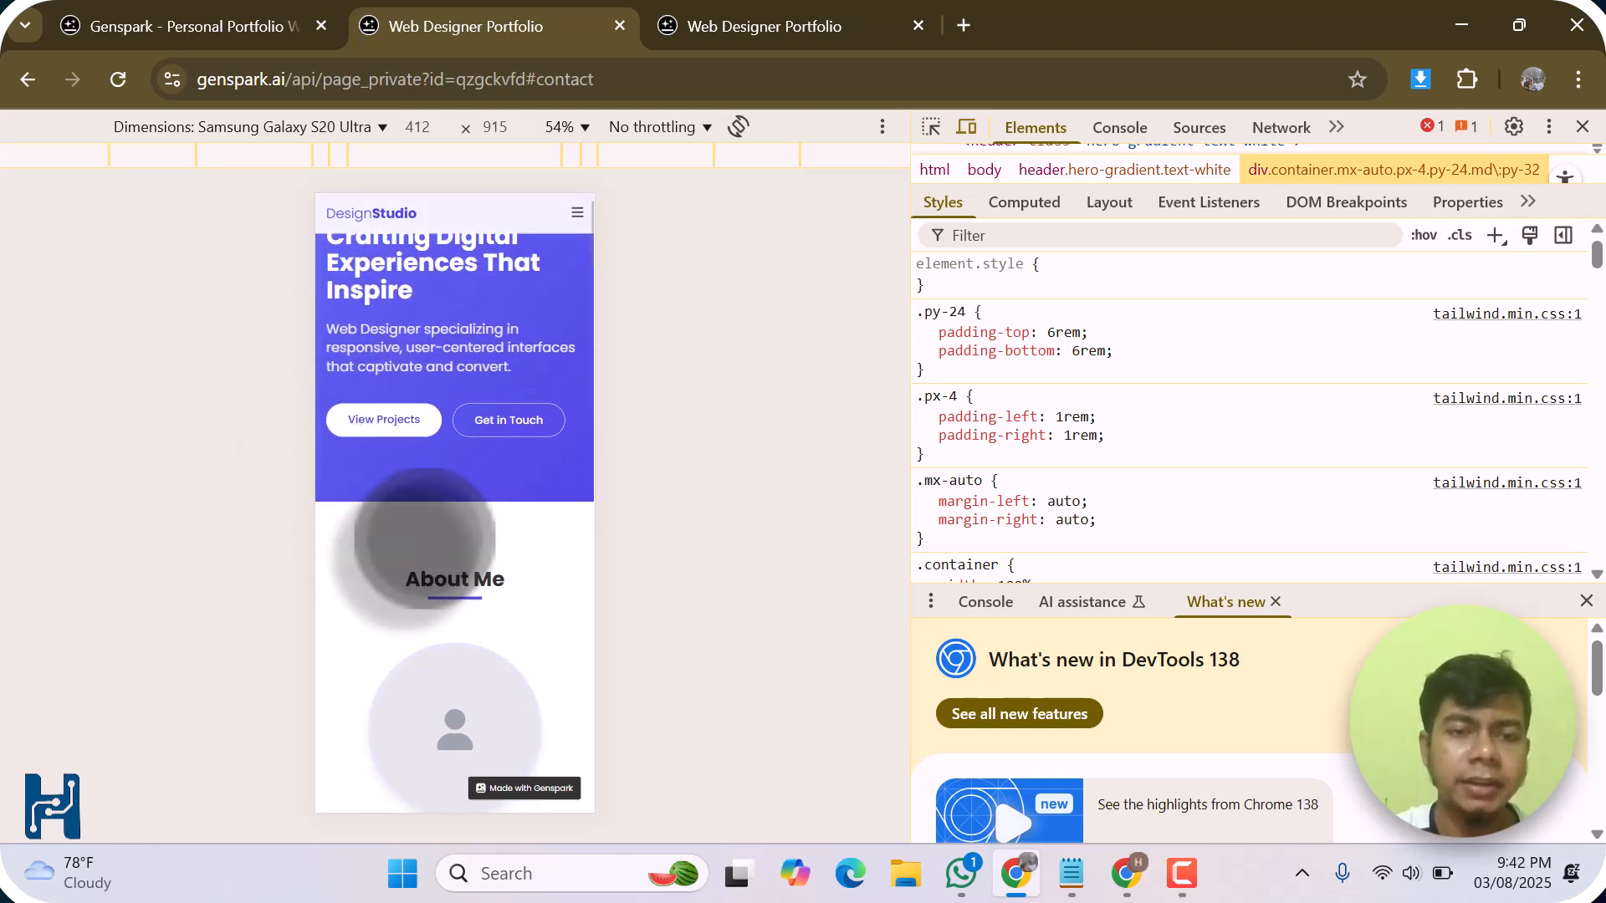
scroll(424, 537, "down", 8)
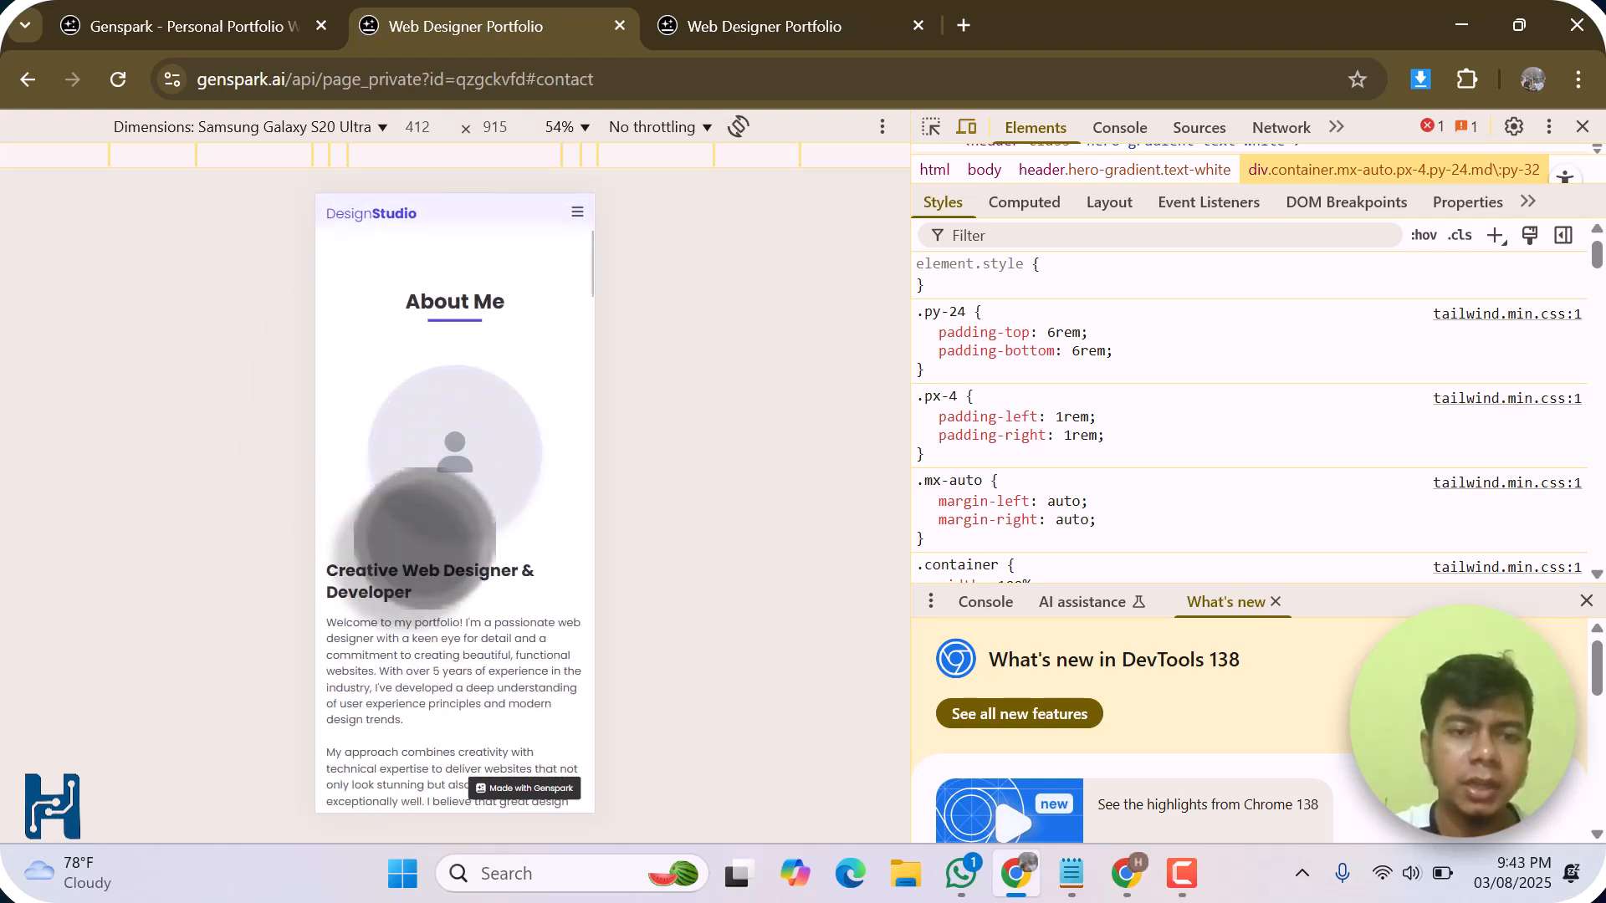
scroll(424, 538, "down", 10)
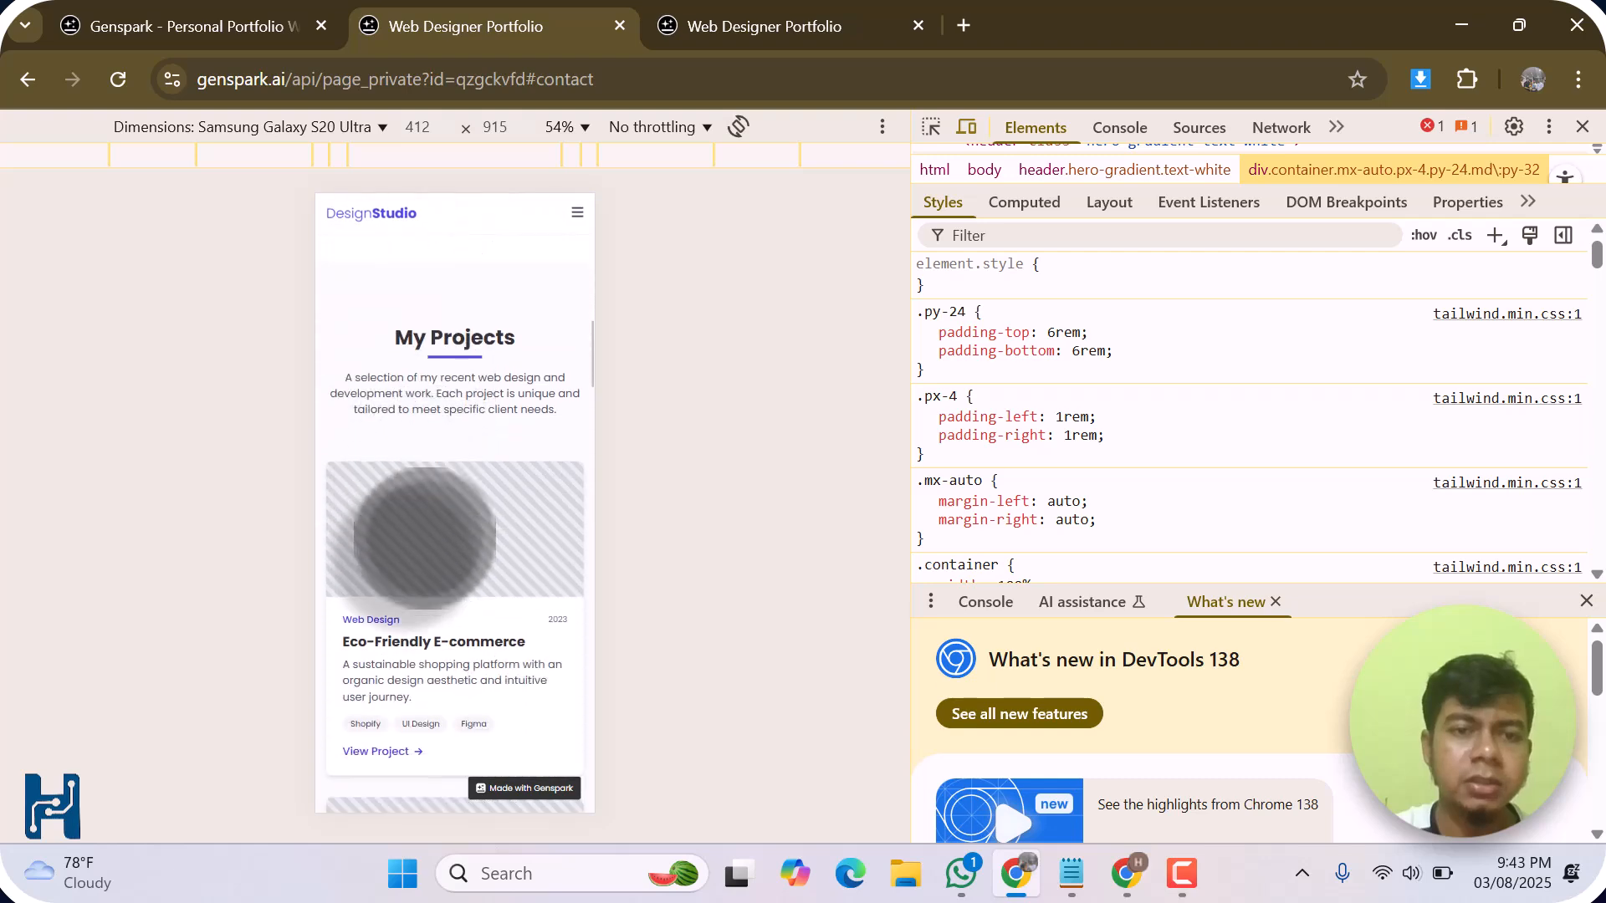
scroll(415, 538, "down", 10)
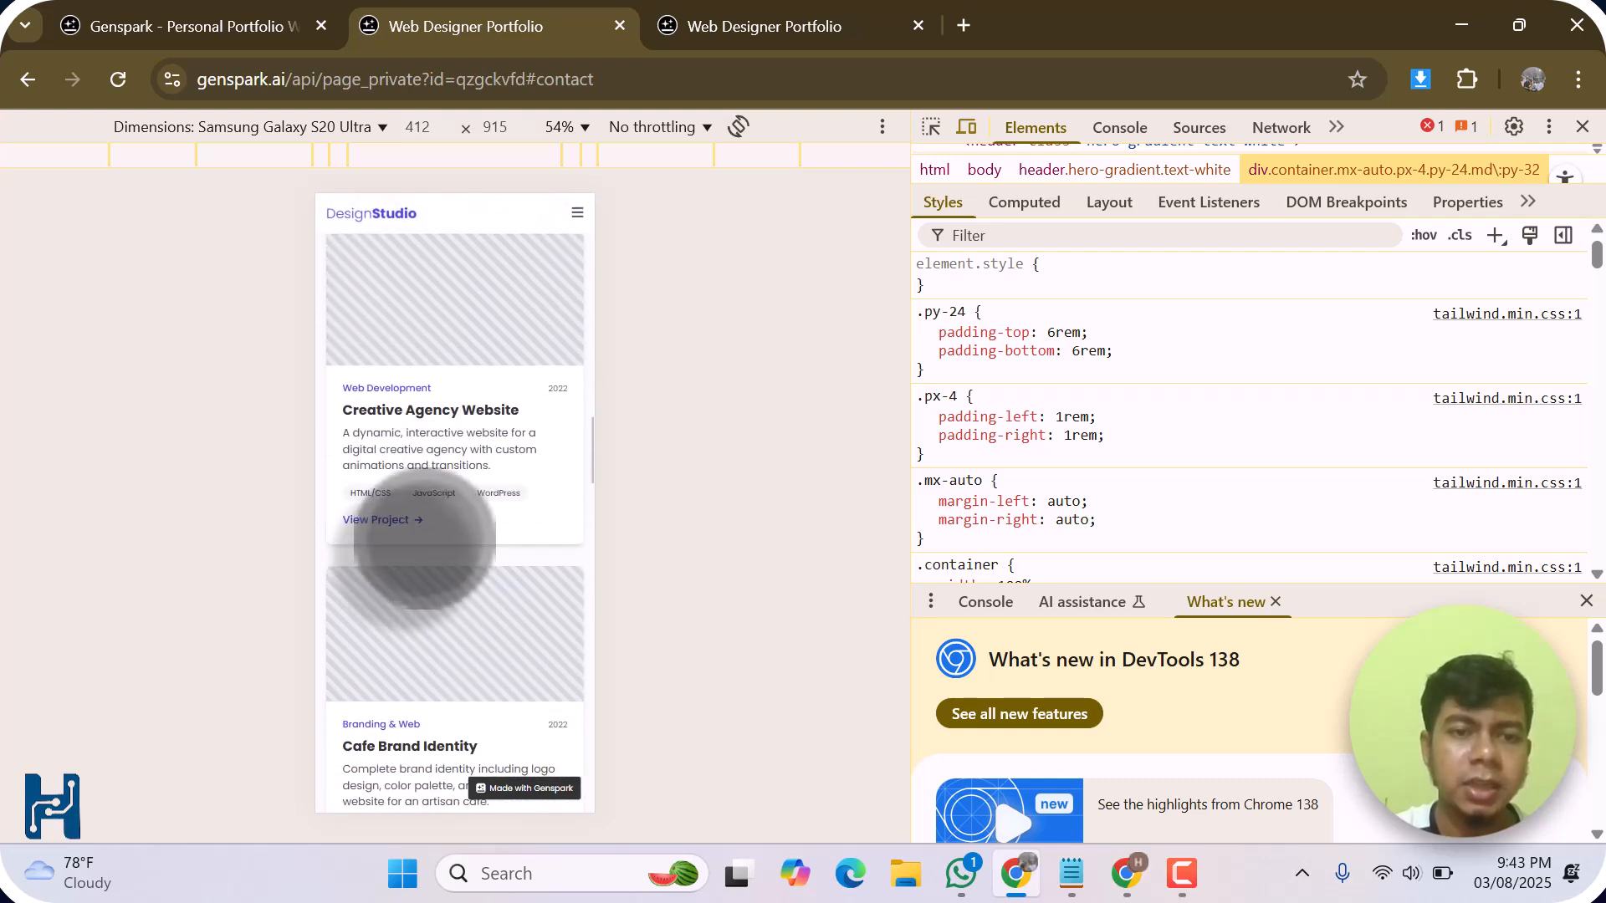
- Check the mobile layout of the Skills and Get In Touch sections down to the footer, and close the developer tools
scroll(424, 537, "down", 10)
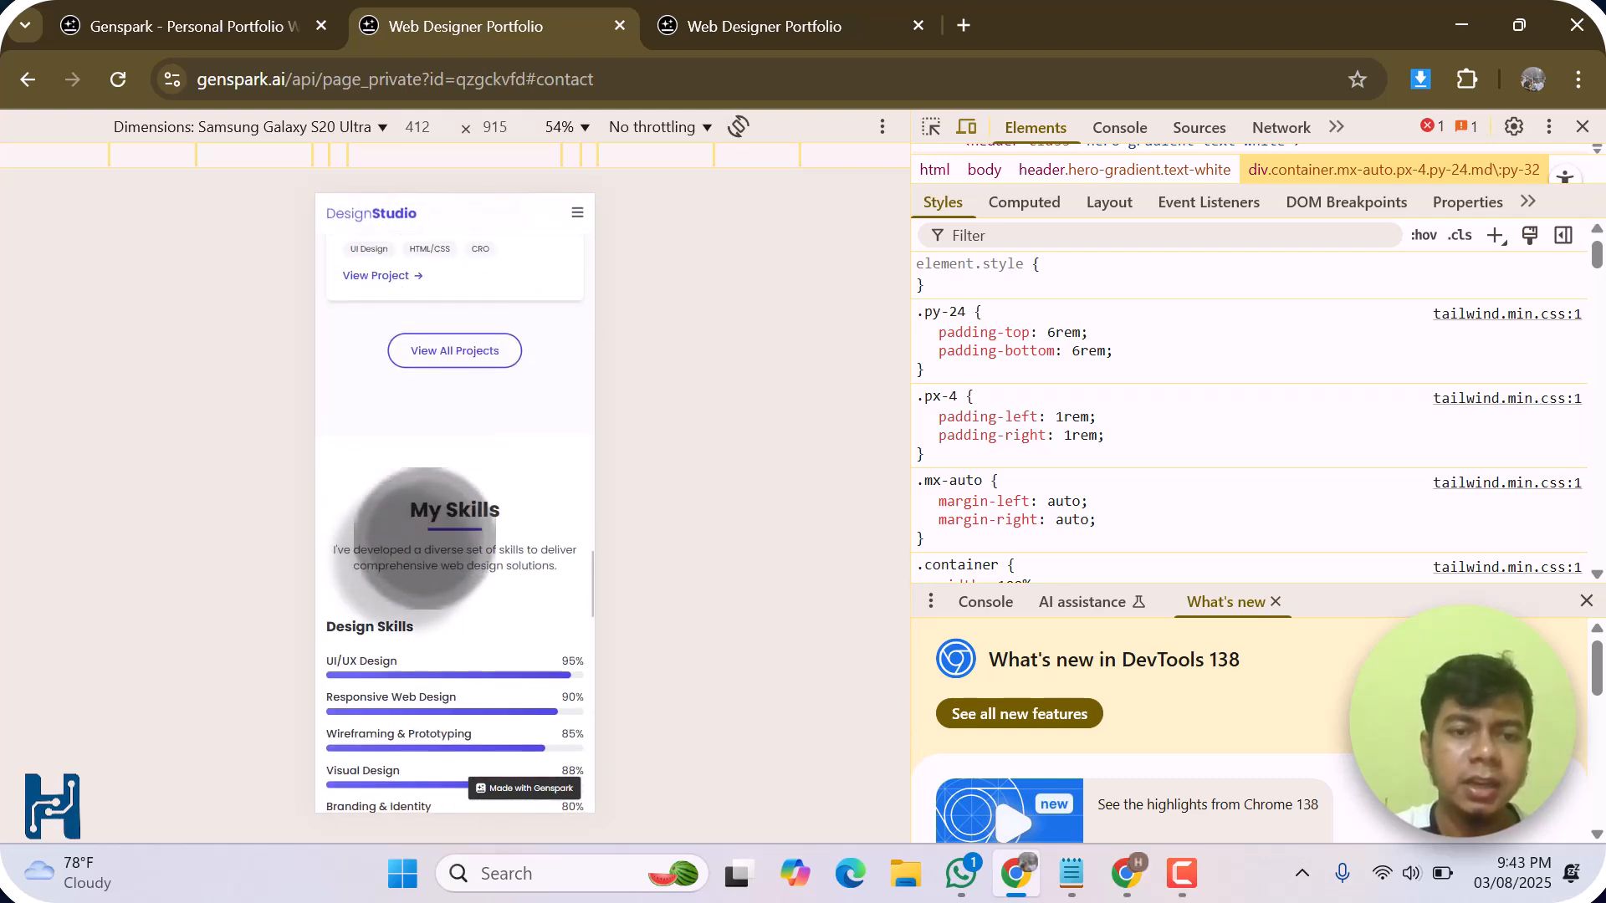
scroll(424, 537, "down", 6)
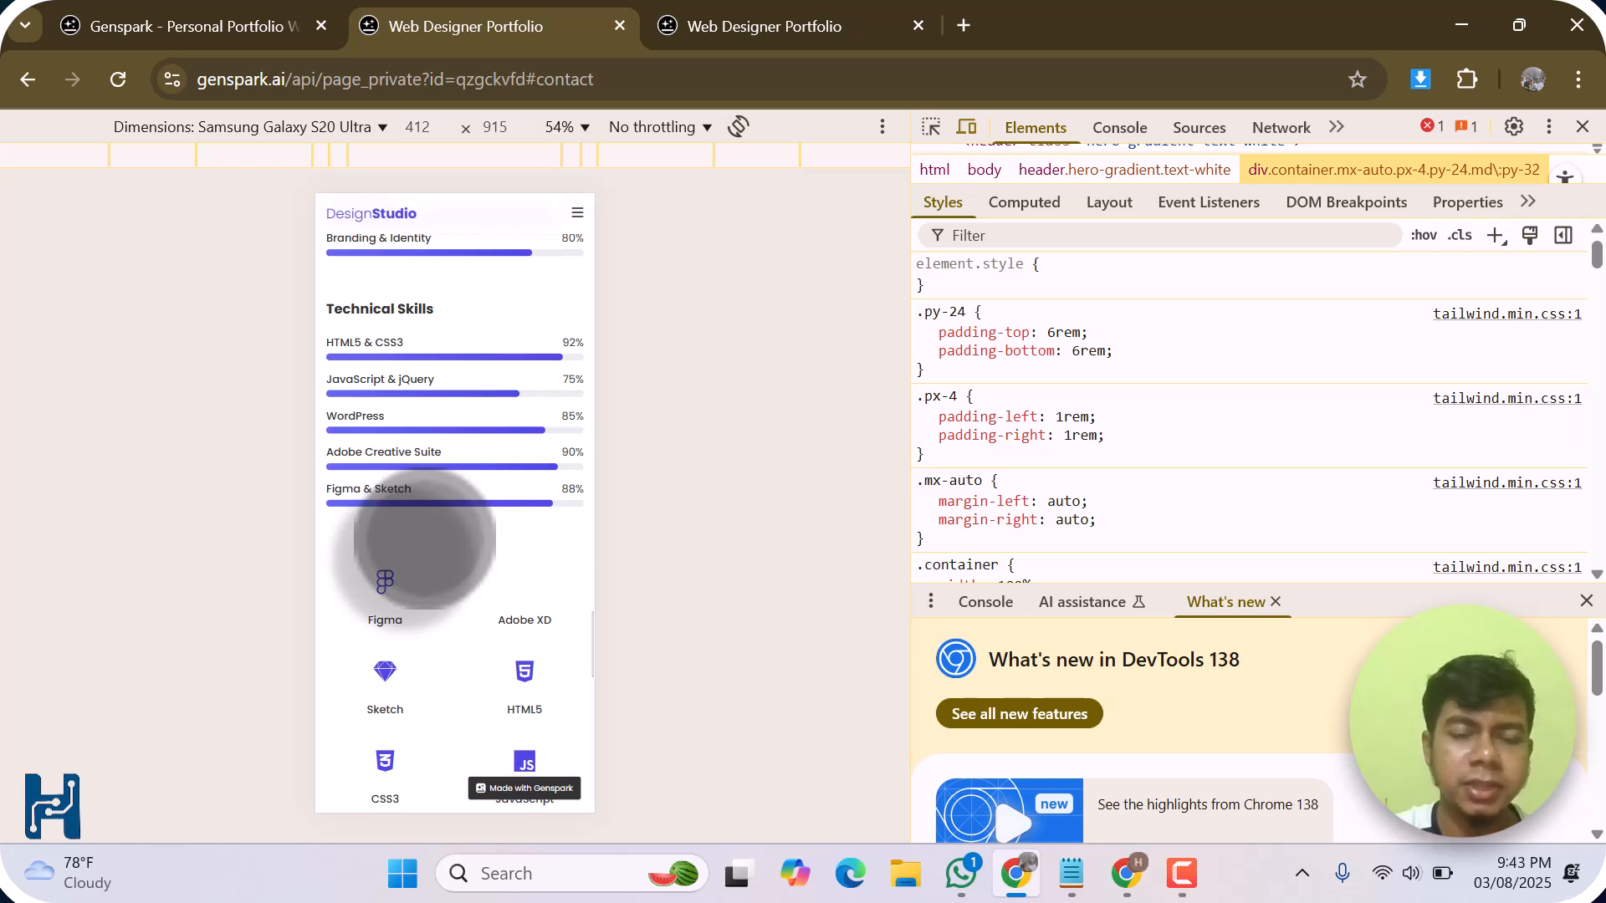
scroll(424, 538, "down", 8)
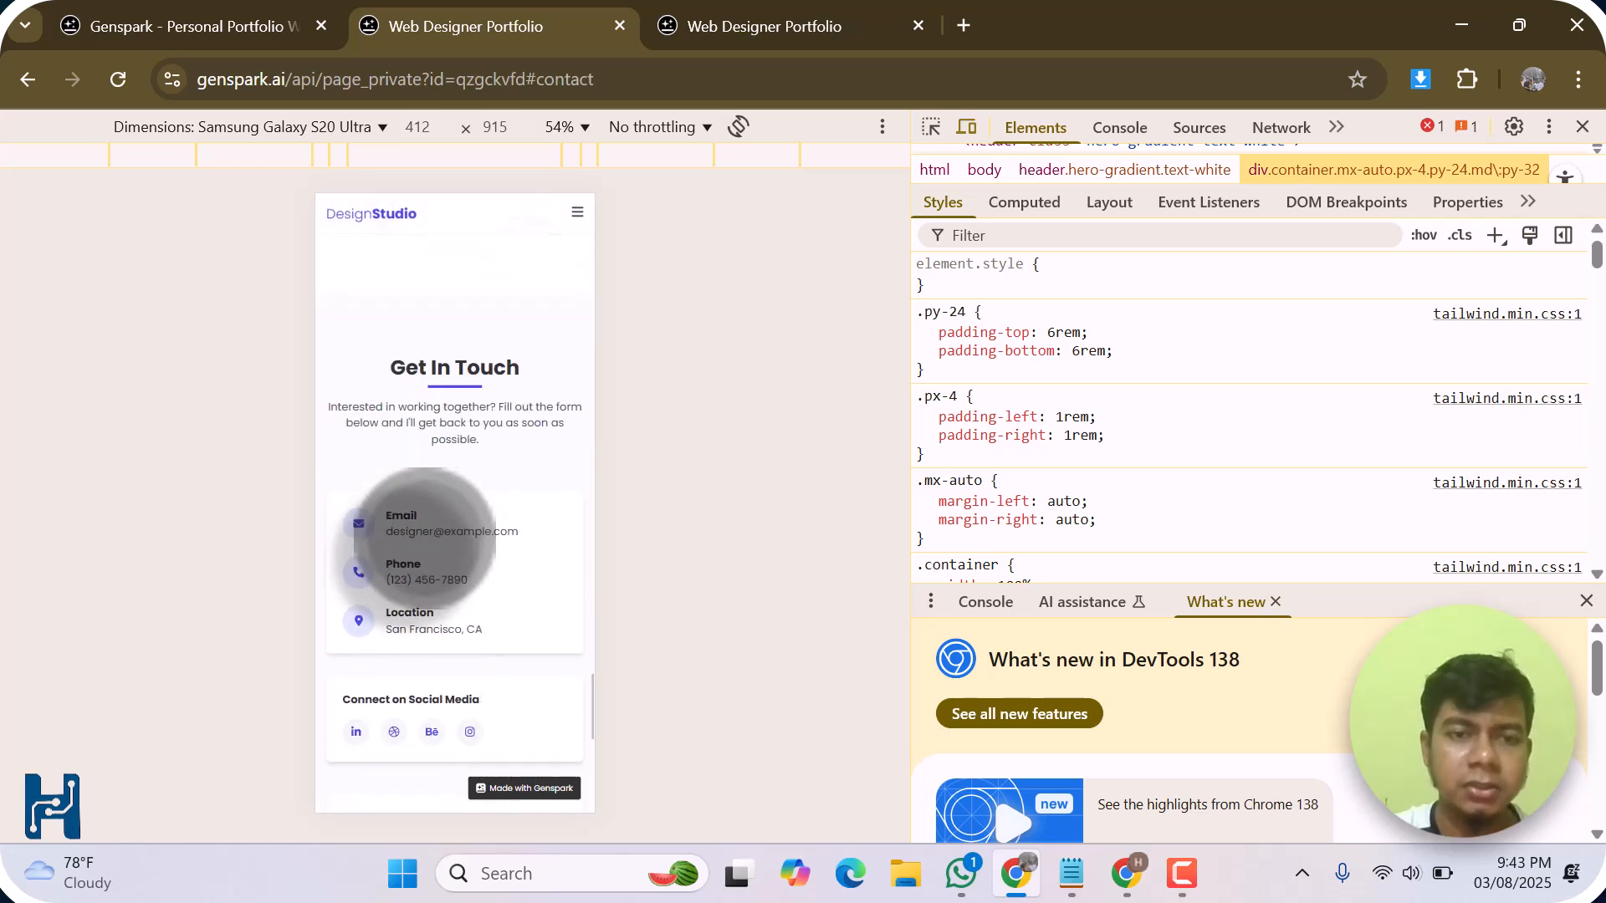
scroll(424, 538, "down", 4)
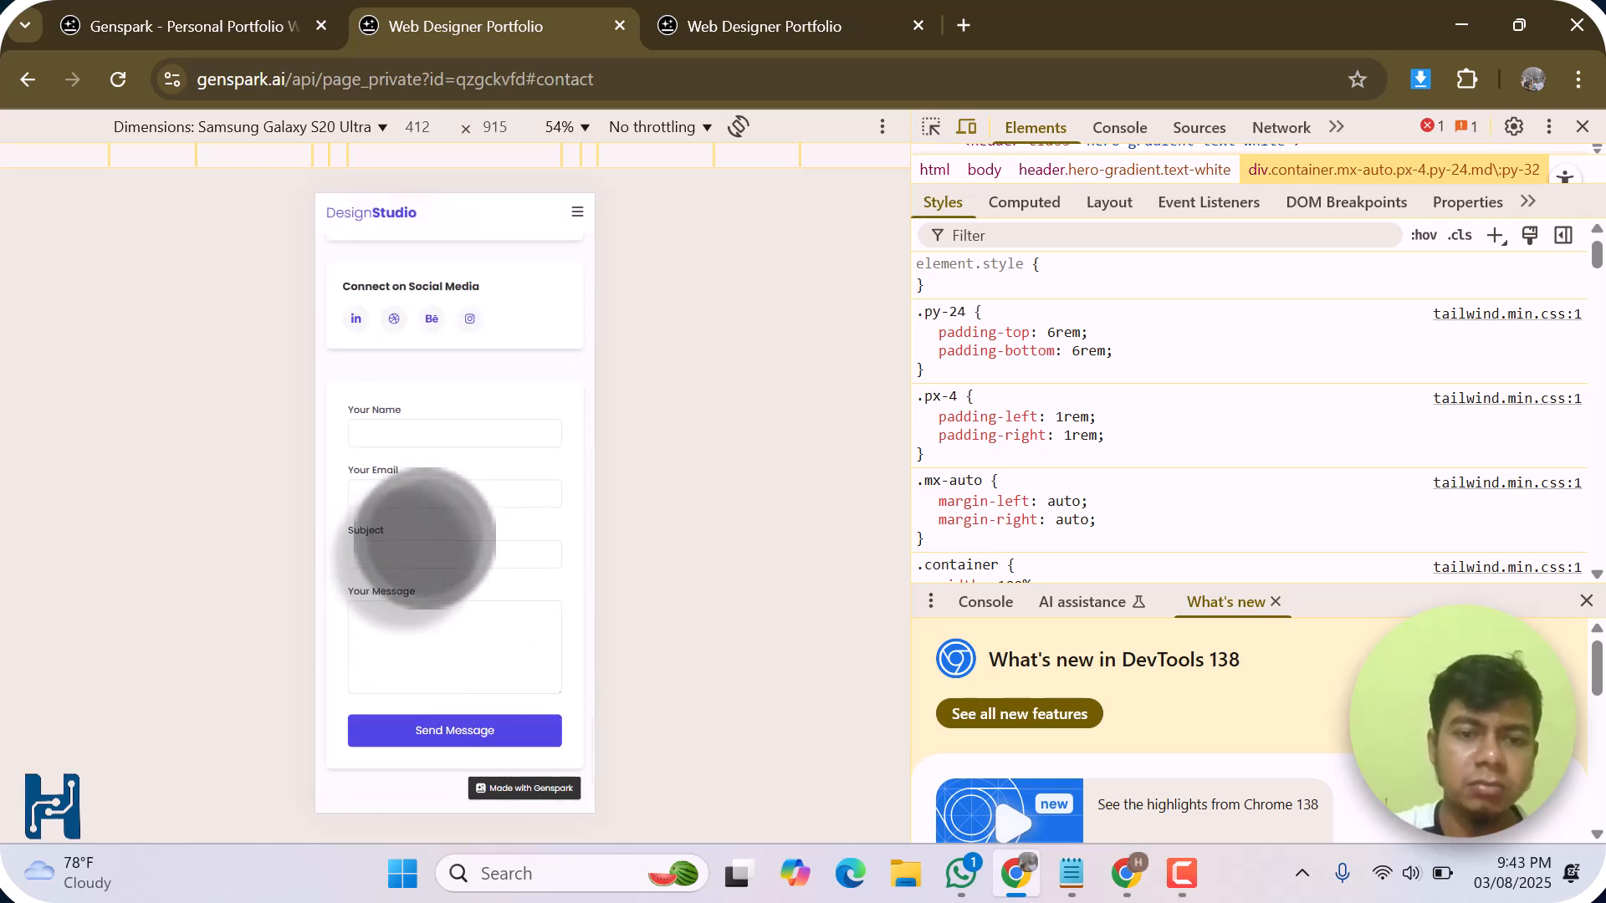
scroll(424, 538, "down", 3)
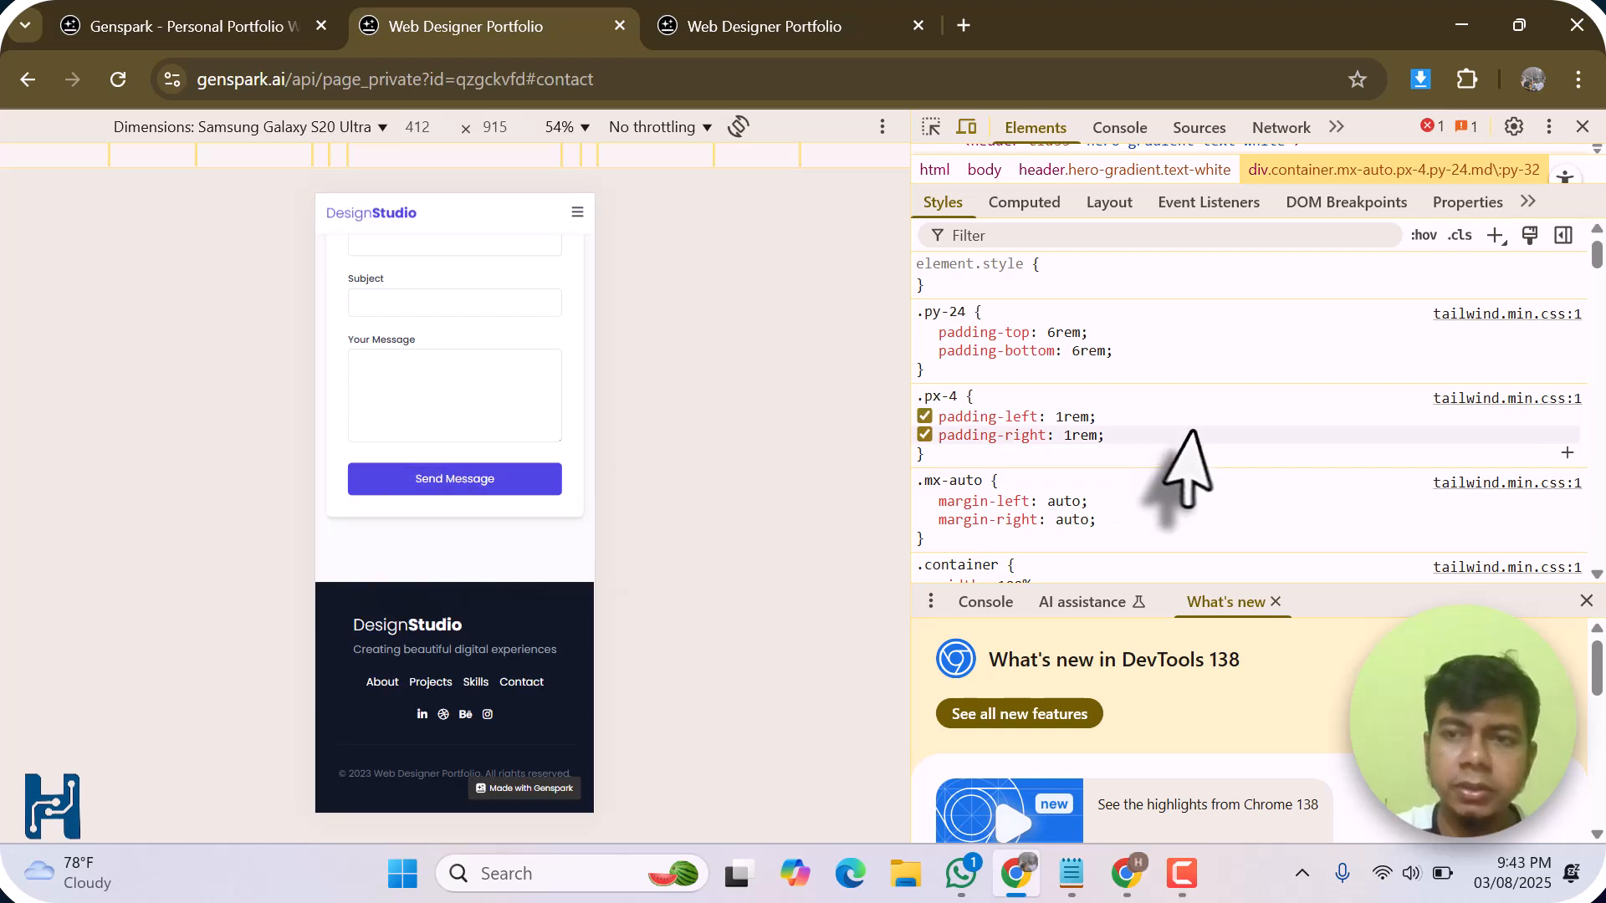
left_click(1581, 126)
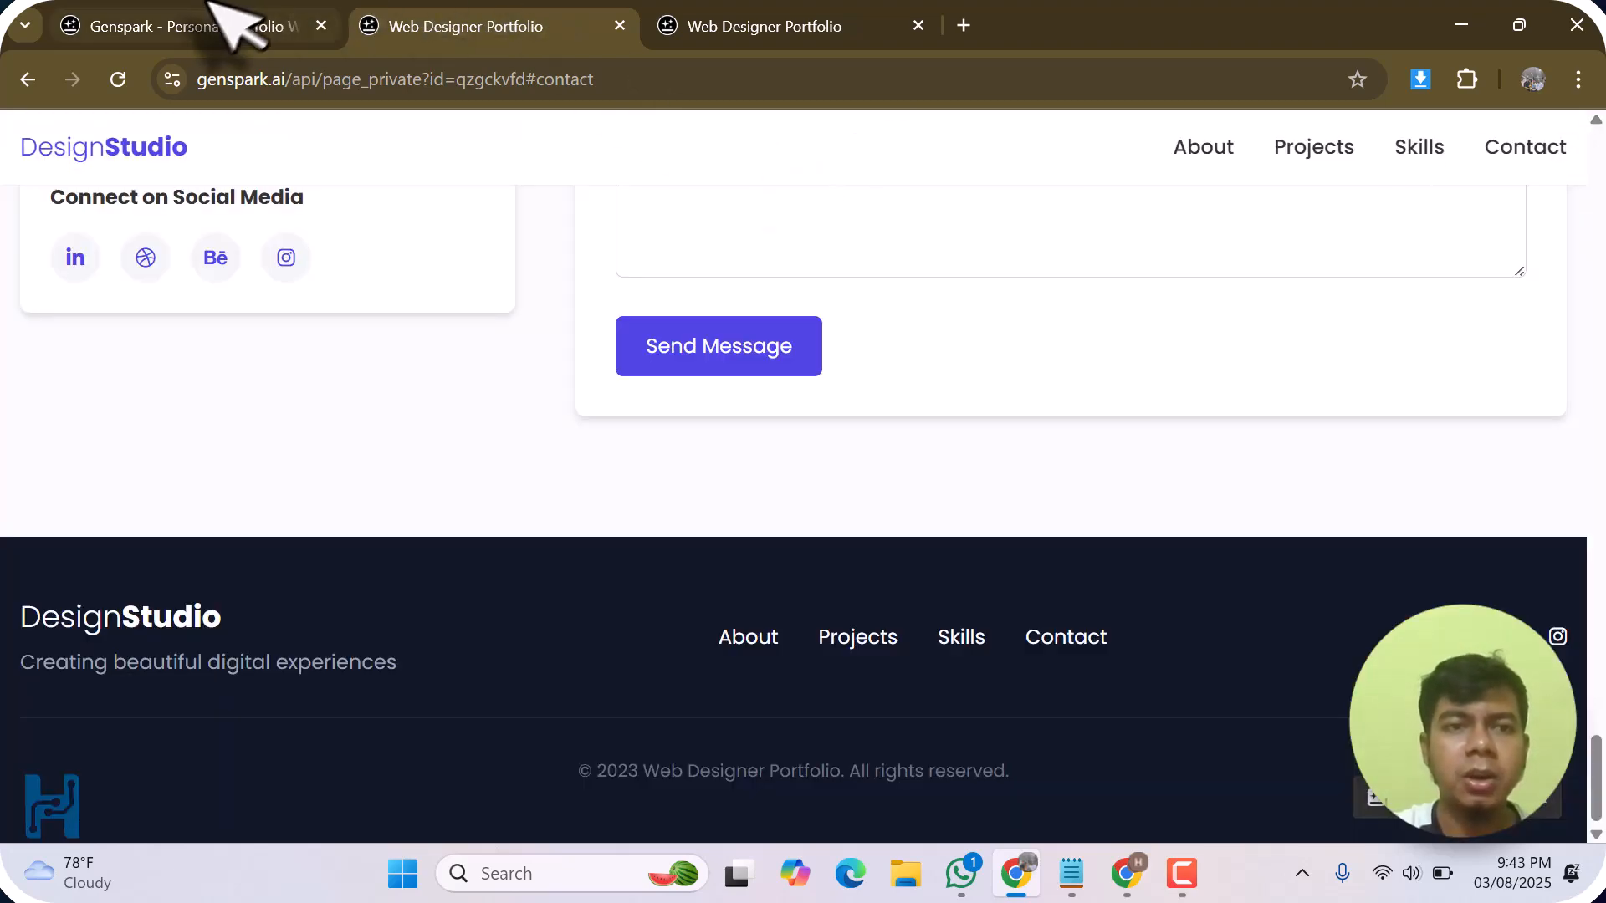
- Return to the Genspark chat and examine the HTML code of the generated web_designer_portfolio page, closing its viewer when done
left_click(289, 21)
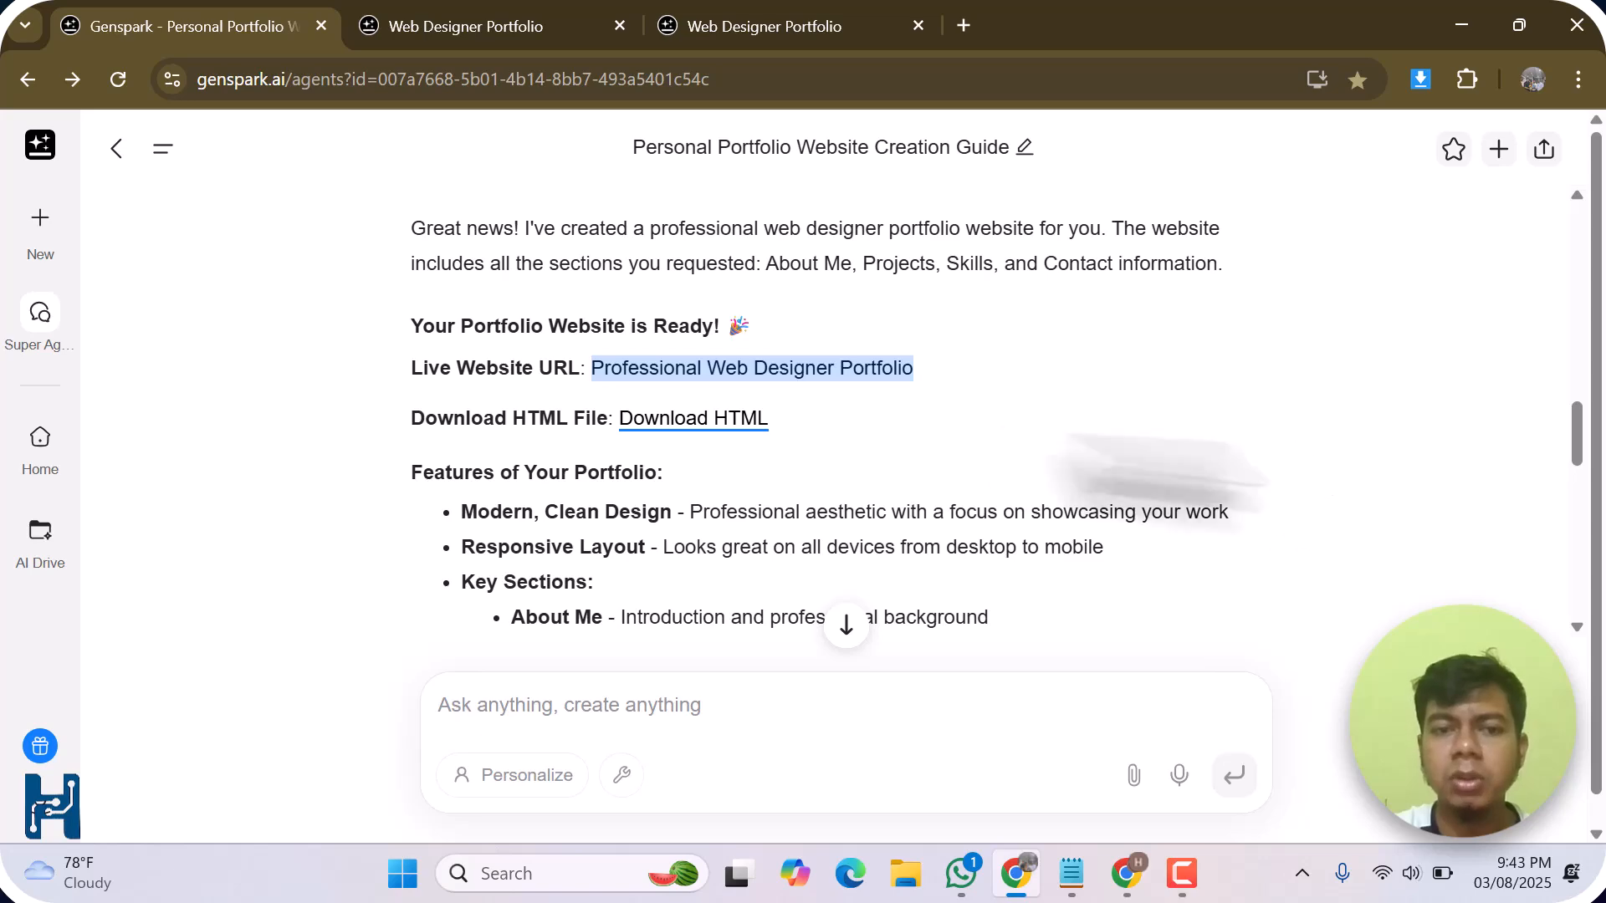
scroll(975, 459, "up", 10)
scroll(975, 459, "down", 8)
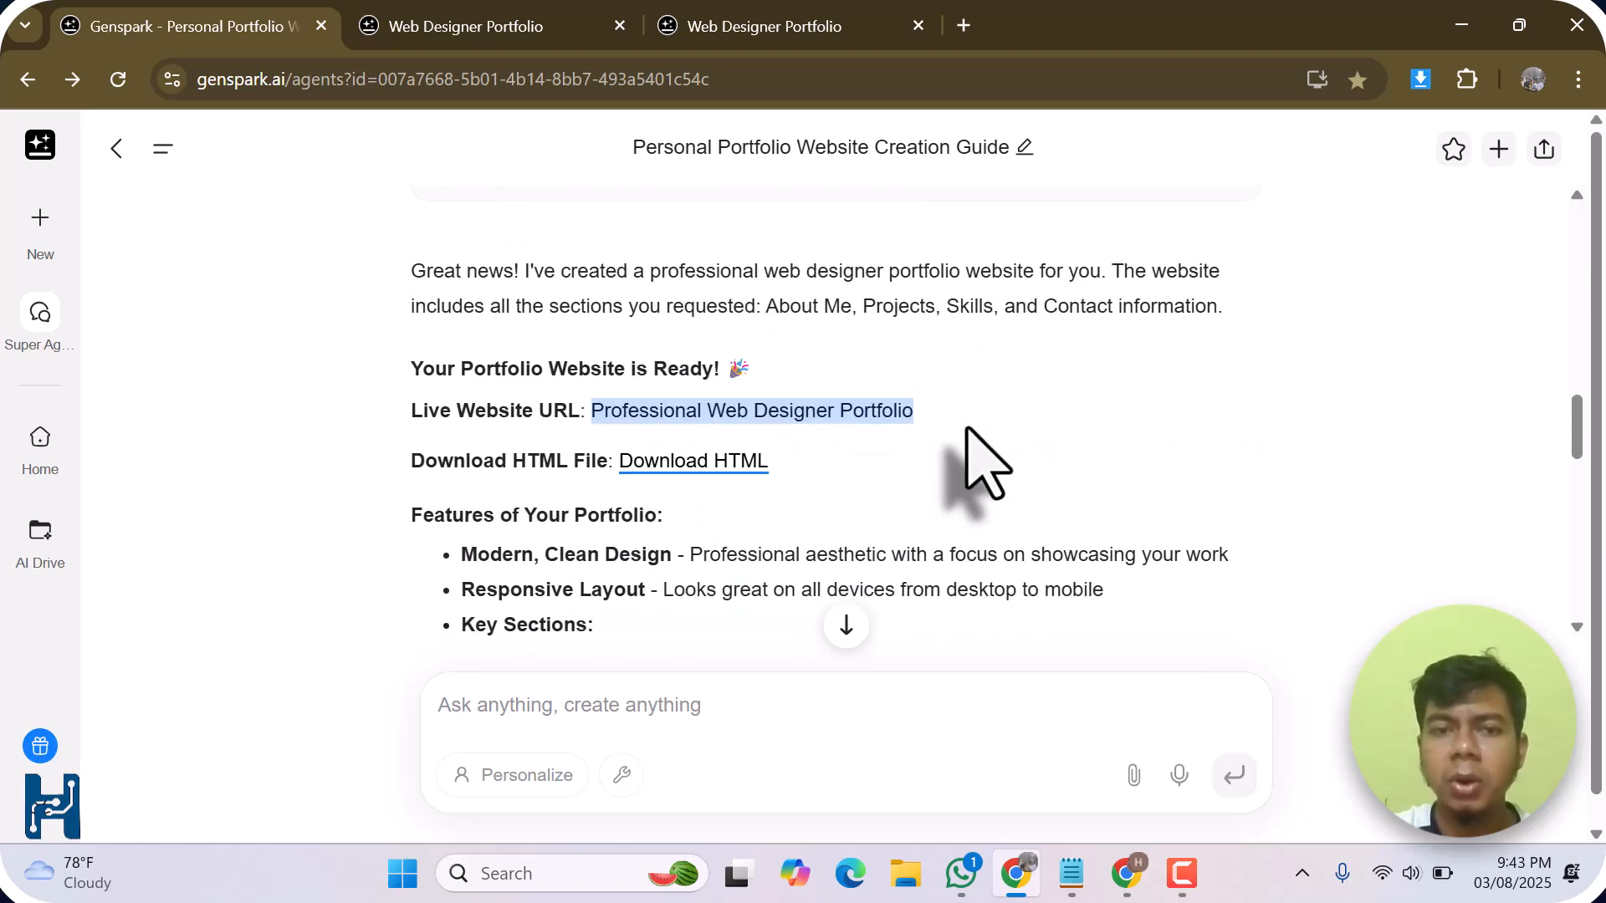
scroll(975, 459, "up", 5)
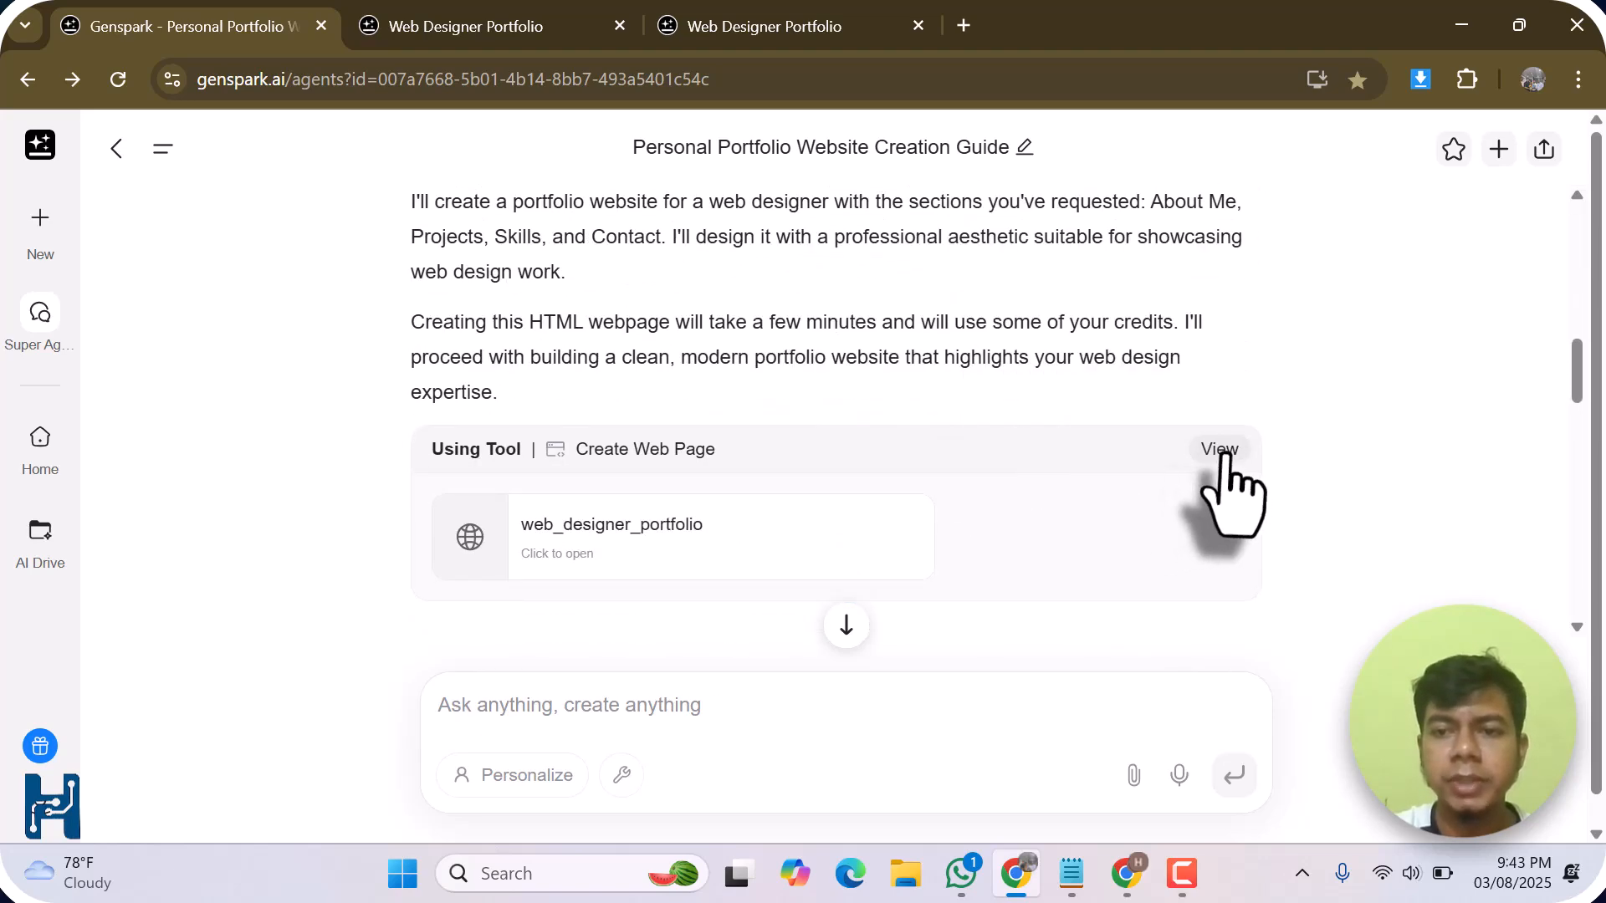
left_click(1195, 453)
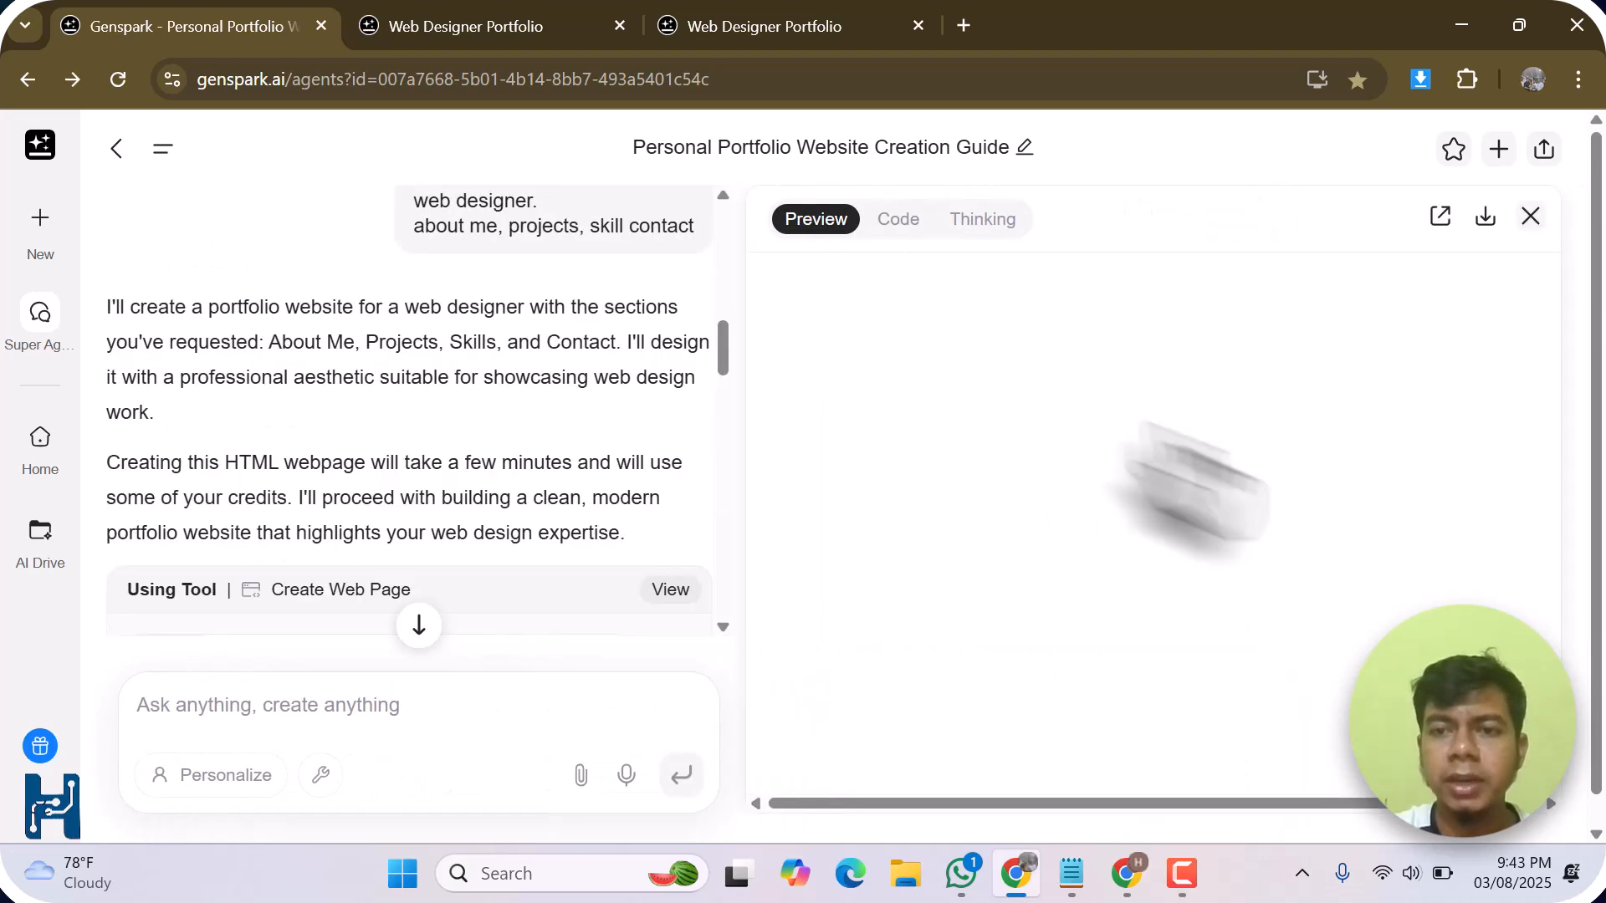
left_click(890, 221)
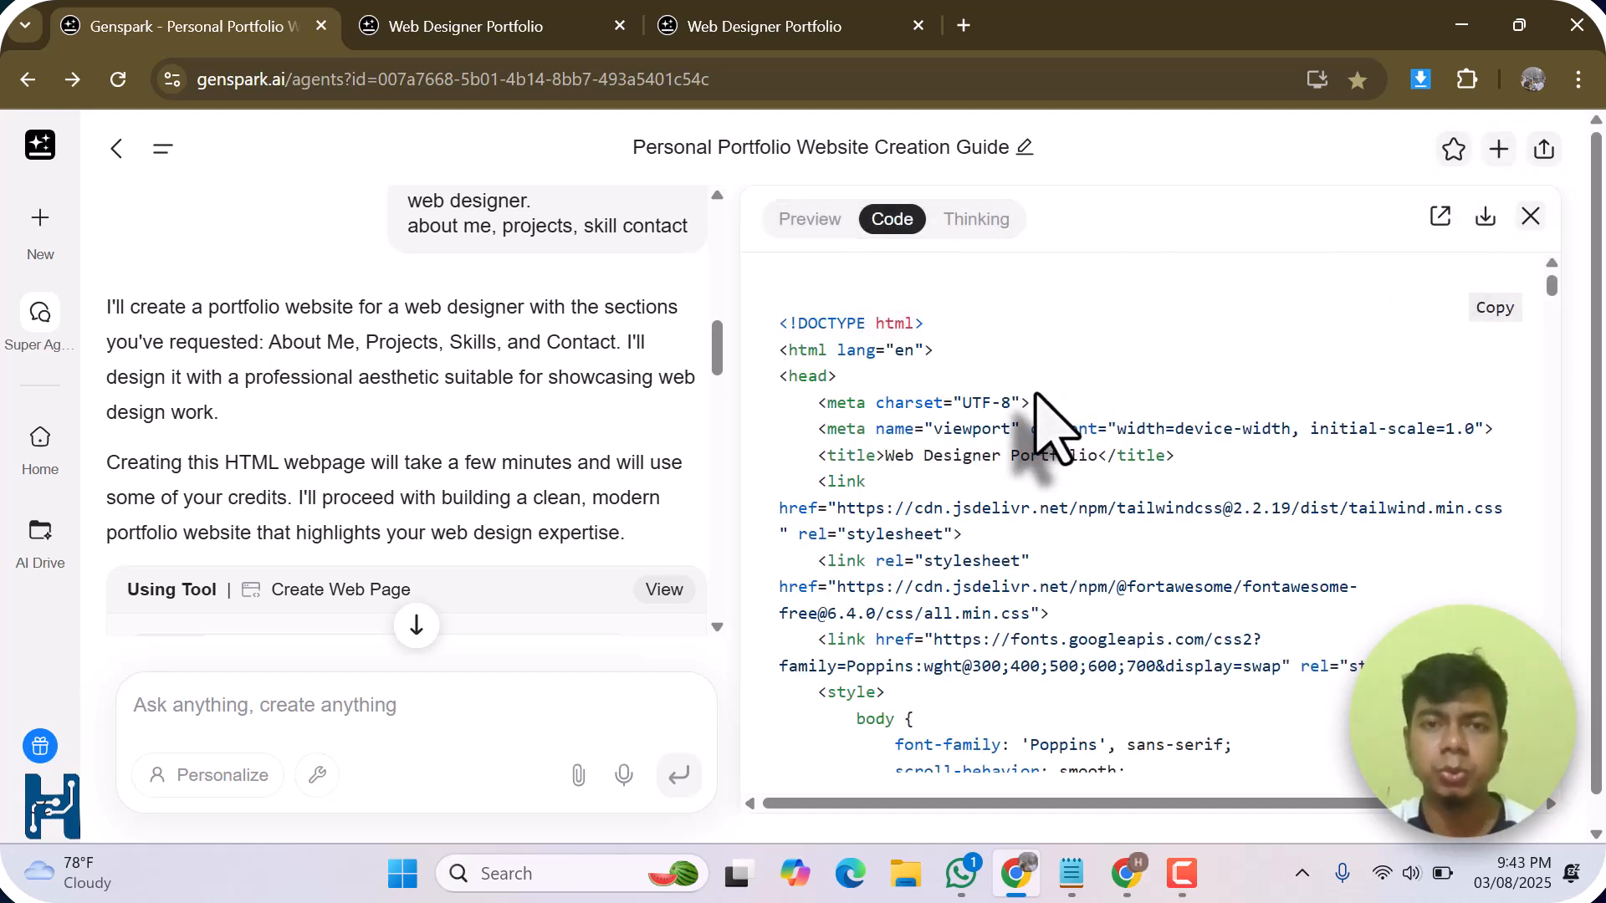
left_click(1531, 218)
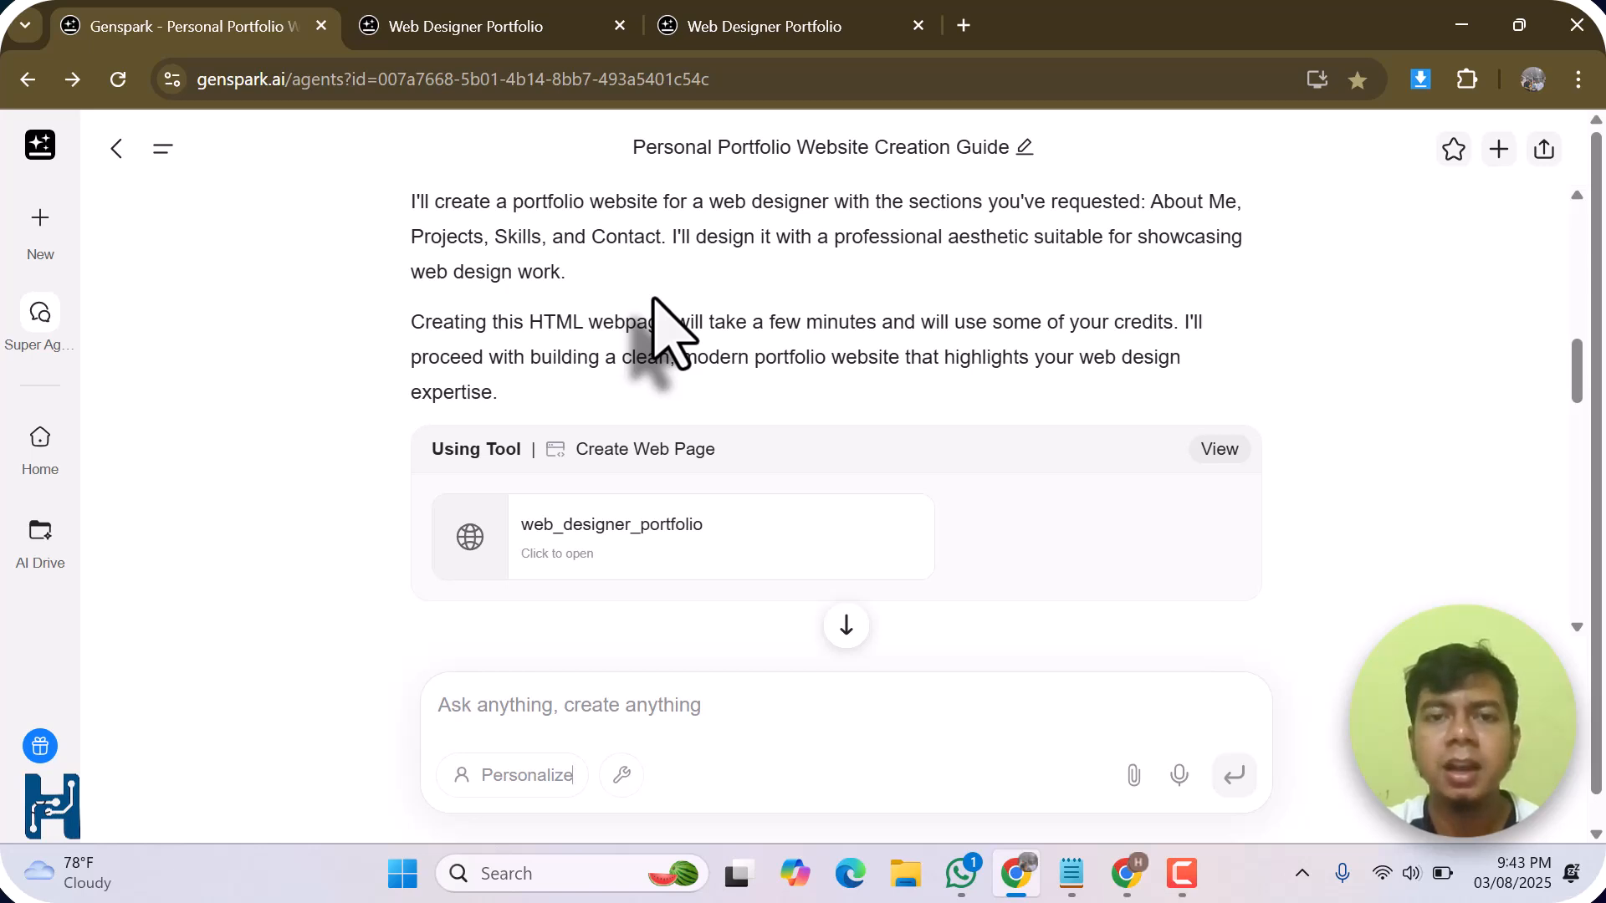
- Close the duplicate Web Designer Portfolio browser page
left_click(918, 25)
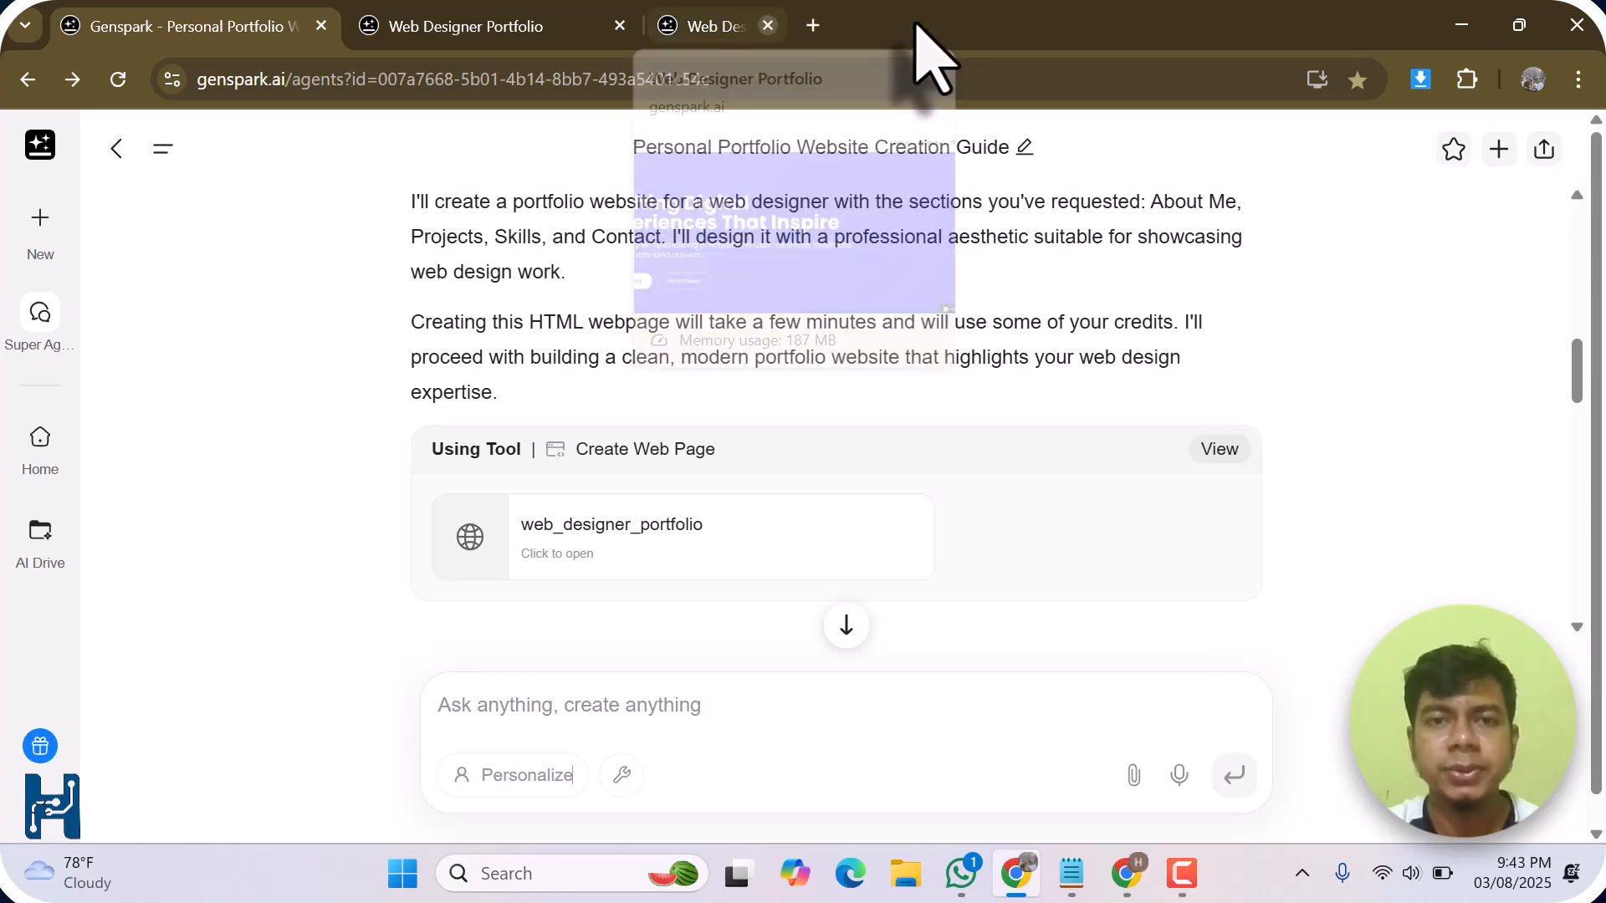